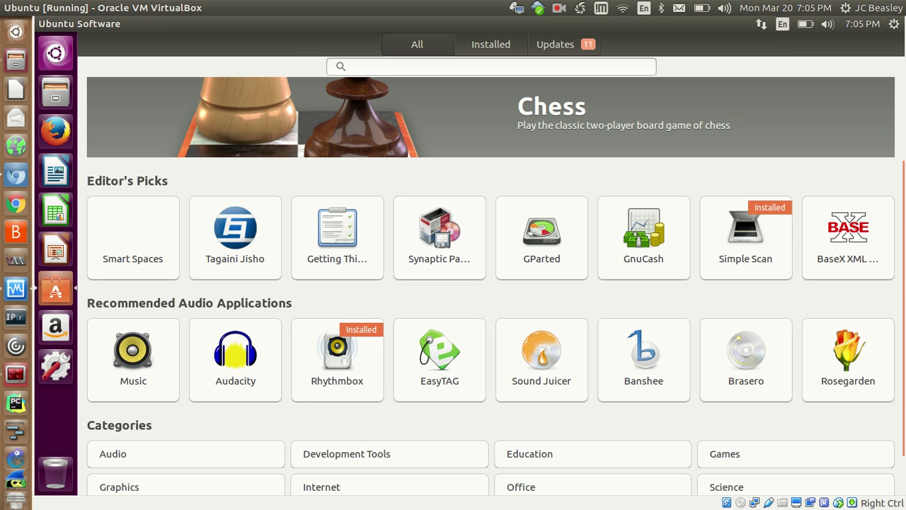
Browse the Internet software category's IRC Clients, Email and Instant Messaging applications, and close the software store
scroll(495, 283, "down", 1)
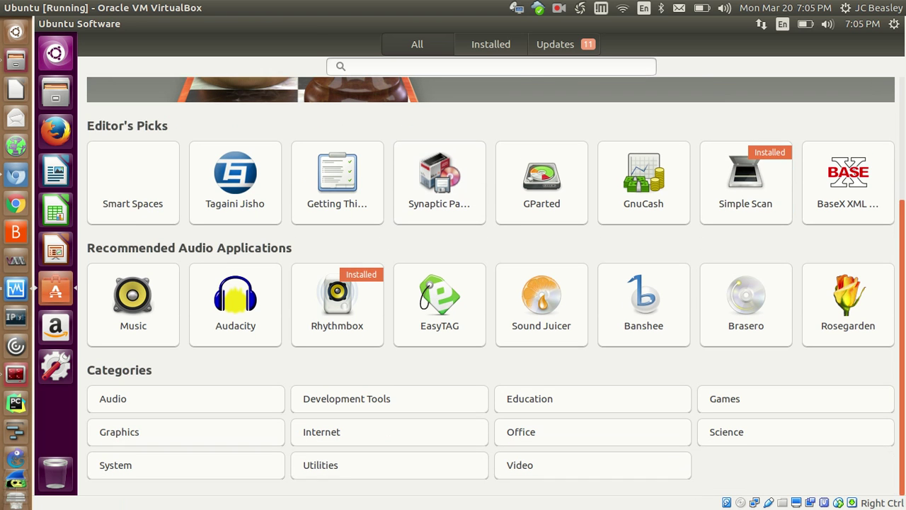
scroll(496, 284, "down", 1)
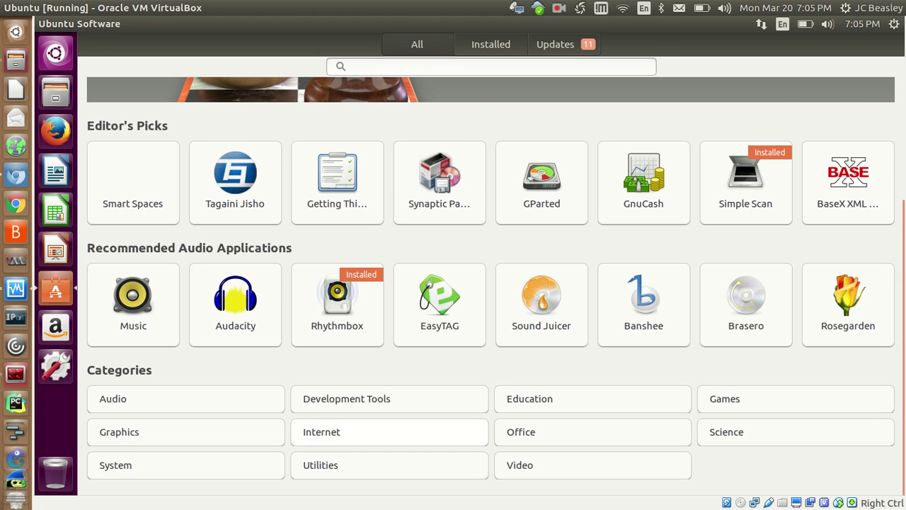
left_click(390, 432)
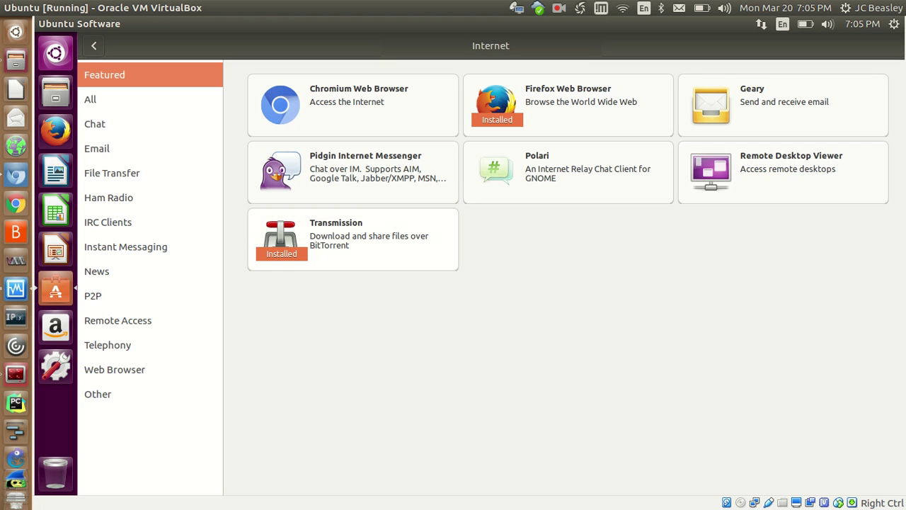
left_click(108, 222)
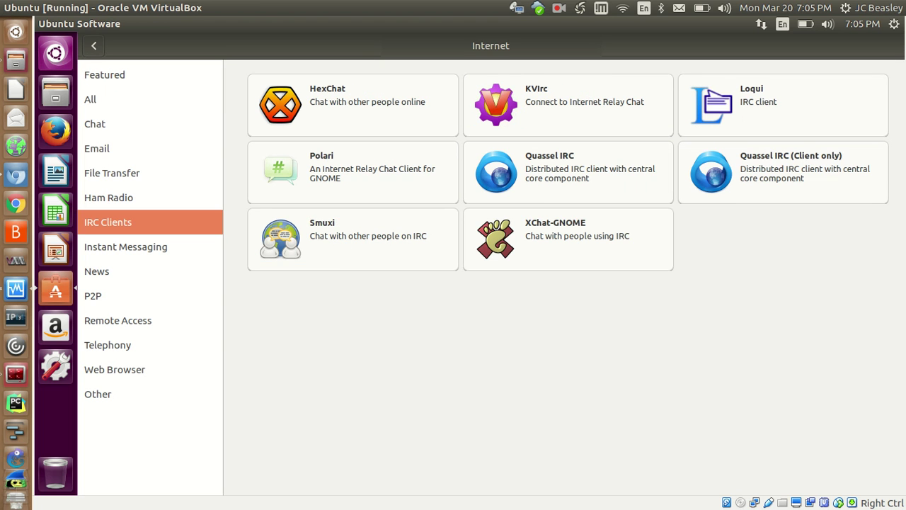
left_click(96, 148)
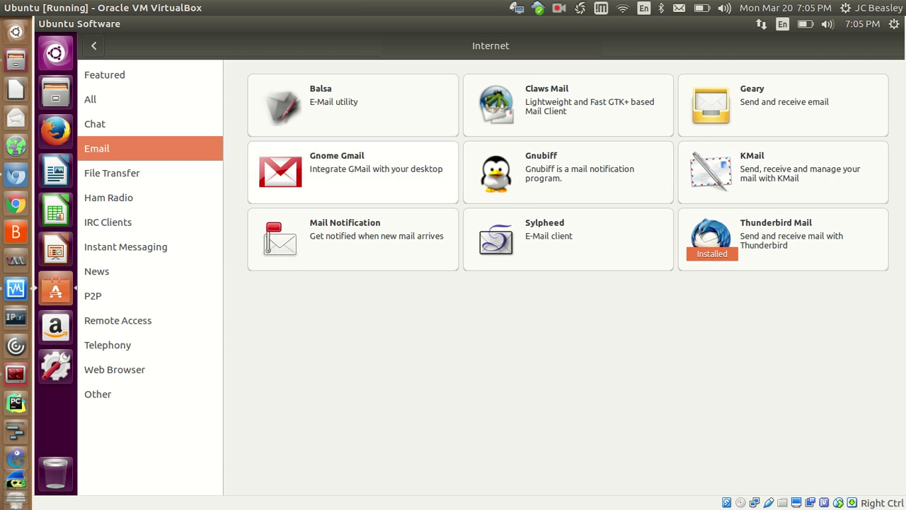
left_click(125, 246)
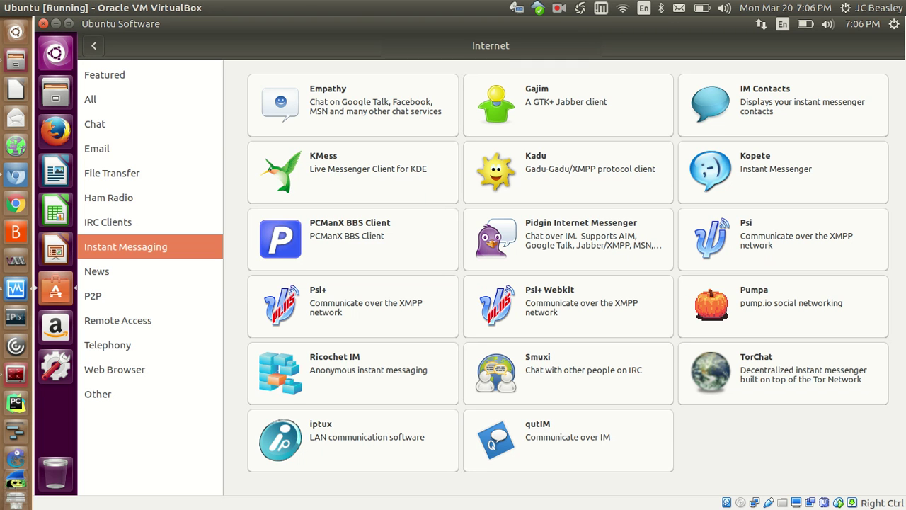
left_click(43, 24)
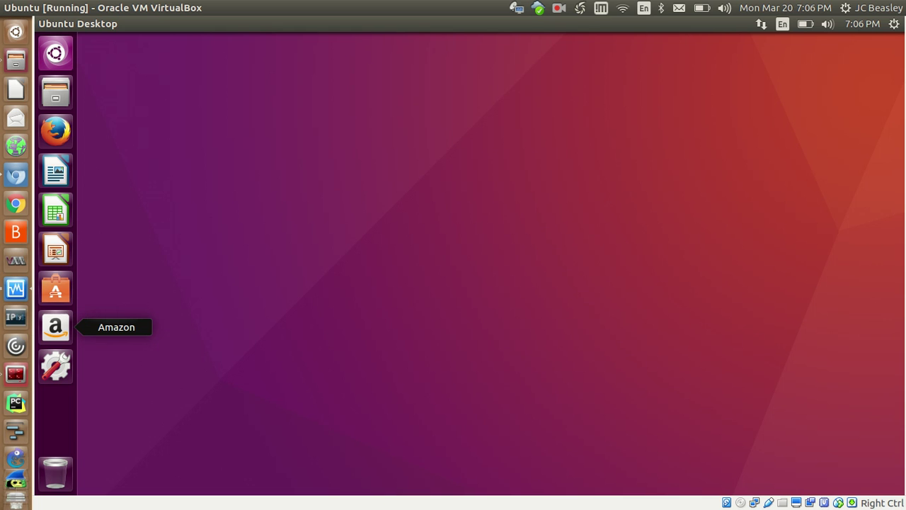
Open the Amazon web app to view its shopping page, and close it
left_click(56, 327)
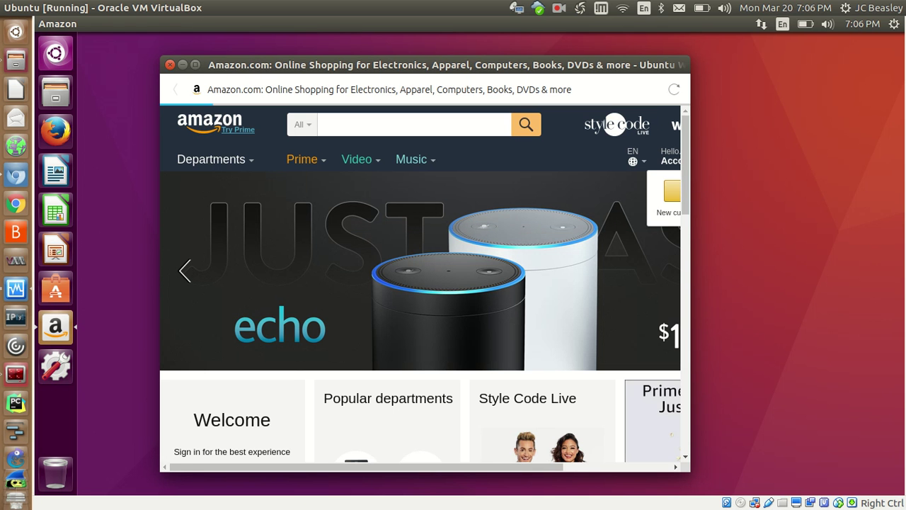
left_click_drag(425, 65, 397, 49)
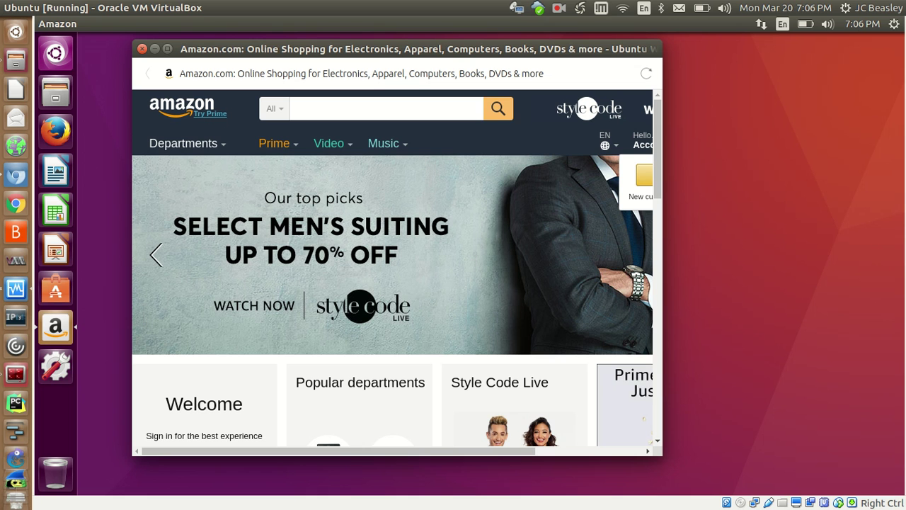
left_click(142, 48)
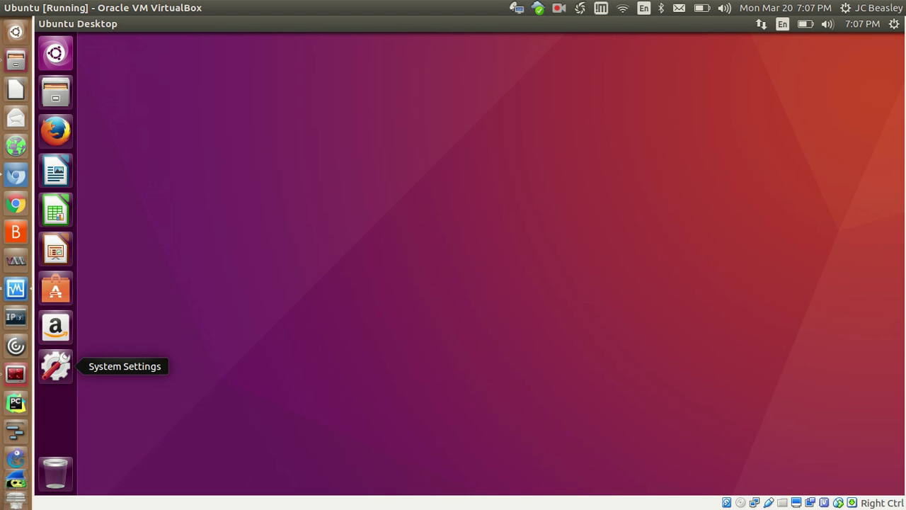
Open the system's Appearance settings and set the clock wallpaper as the desktop background
left_click(55, 366)
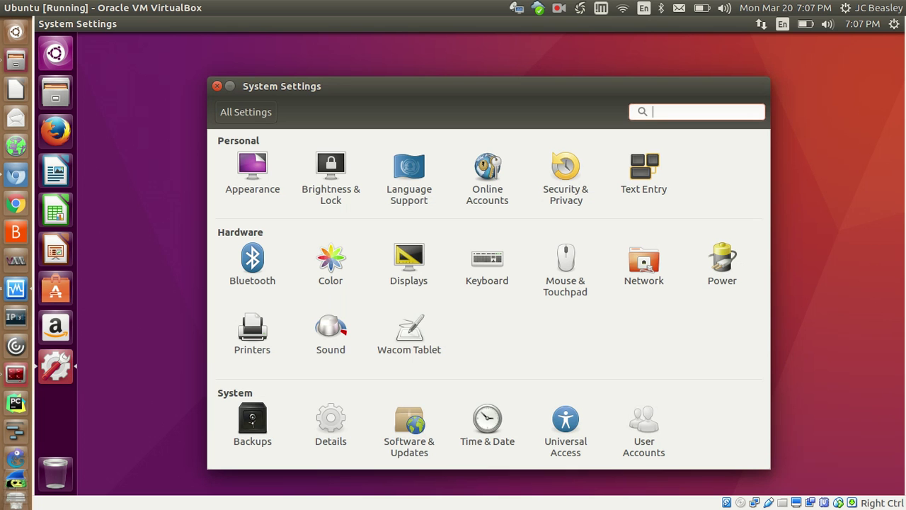
left_click_drag(489, 86, 423, 54)
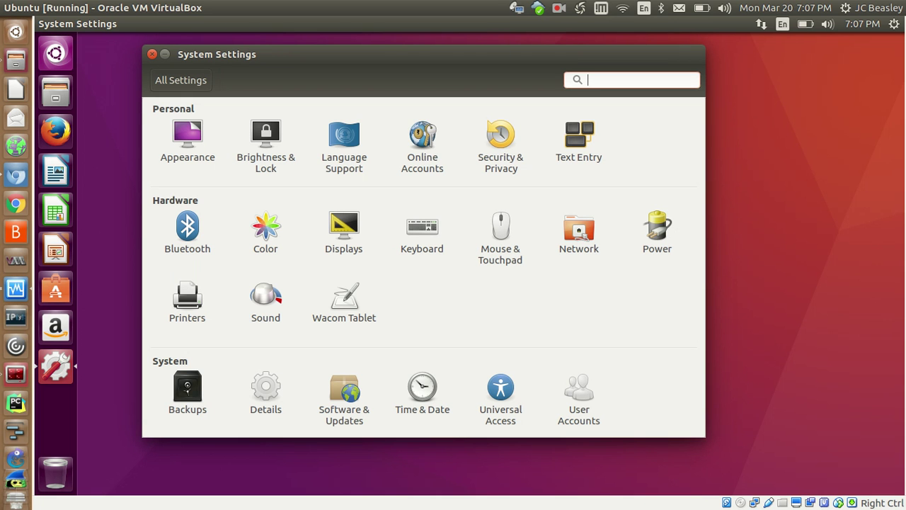
left_click(187, 142)
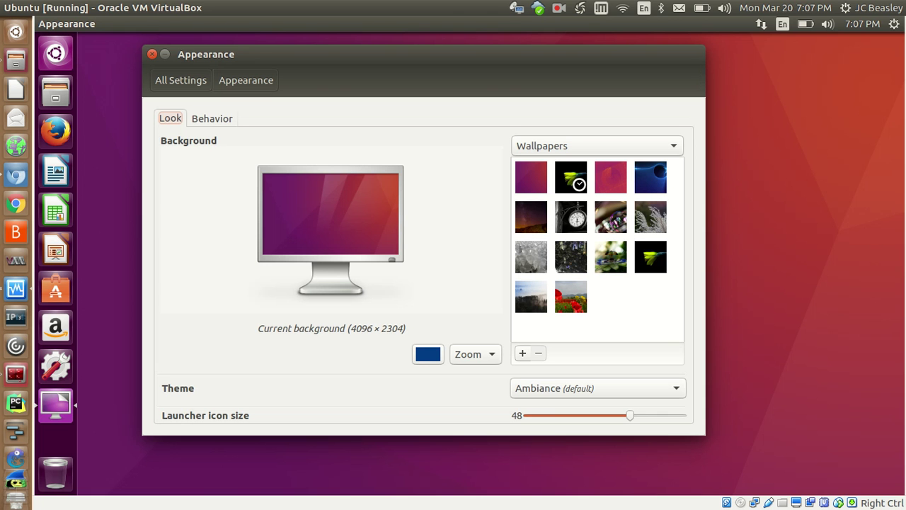
left_click_drag(423, 54, 471, 70)
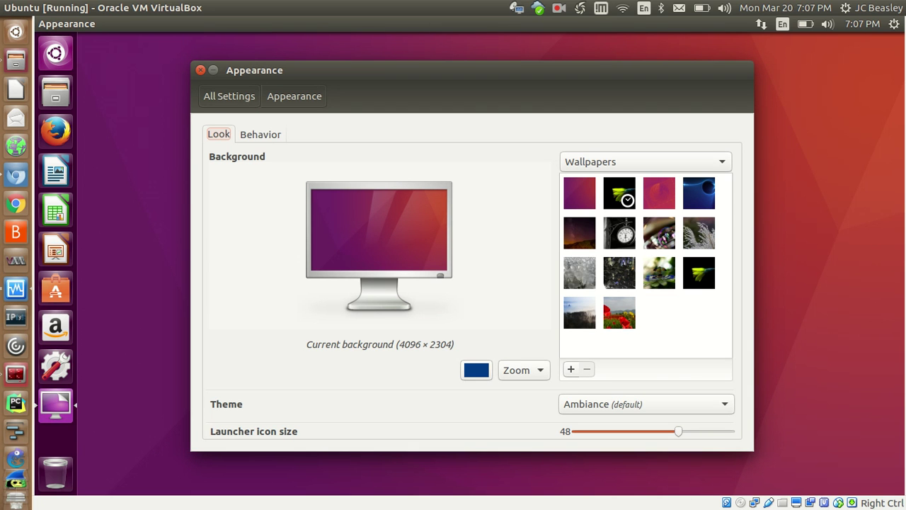
left_click(619, 233)
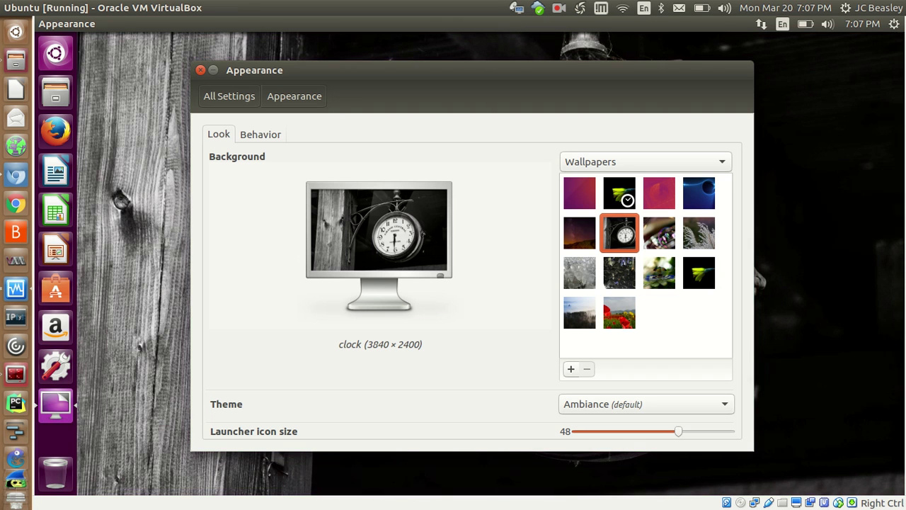
left_click_drag(471, 70, 260, 280)
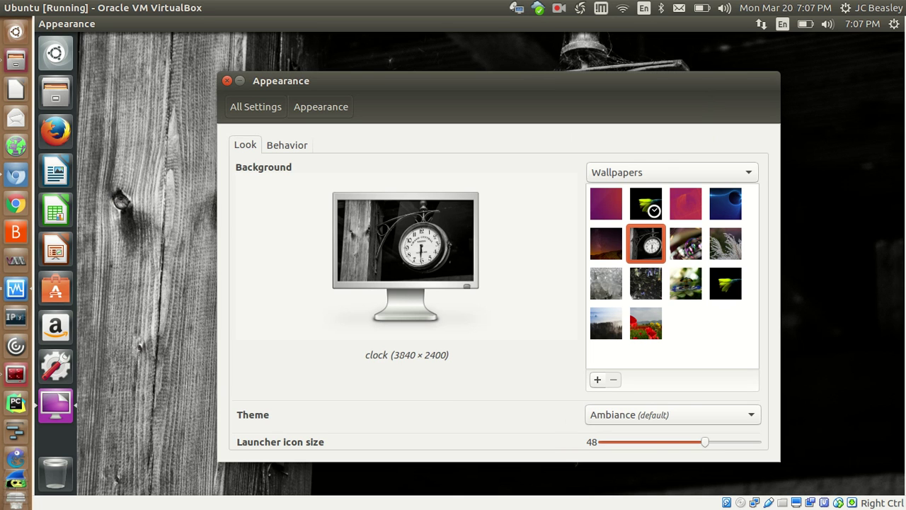
Look through the Colors & Gradients and Pictures Folder sources for the desktop background
left_click(671, 172)
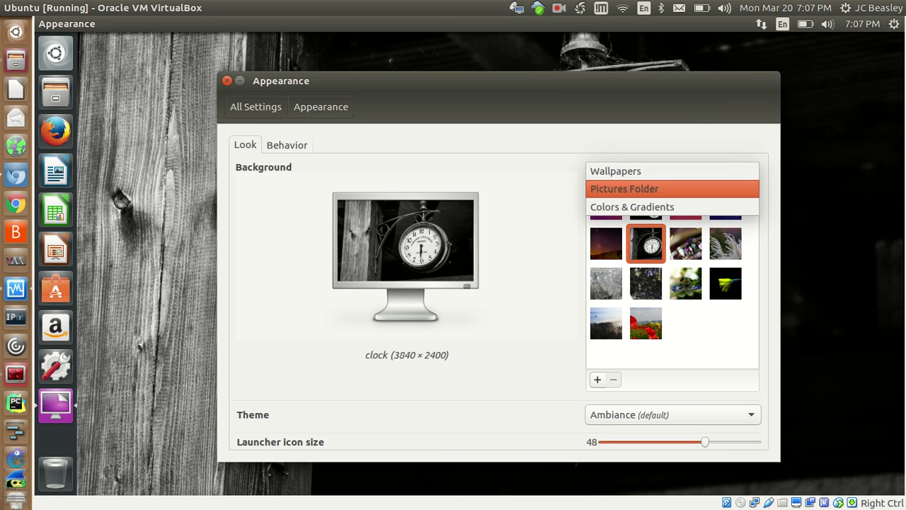
left_click(632, 206)
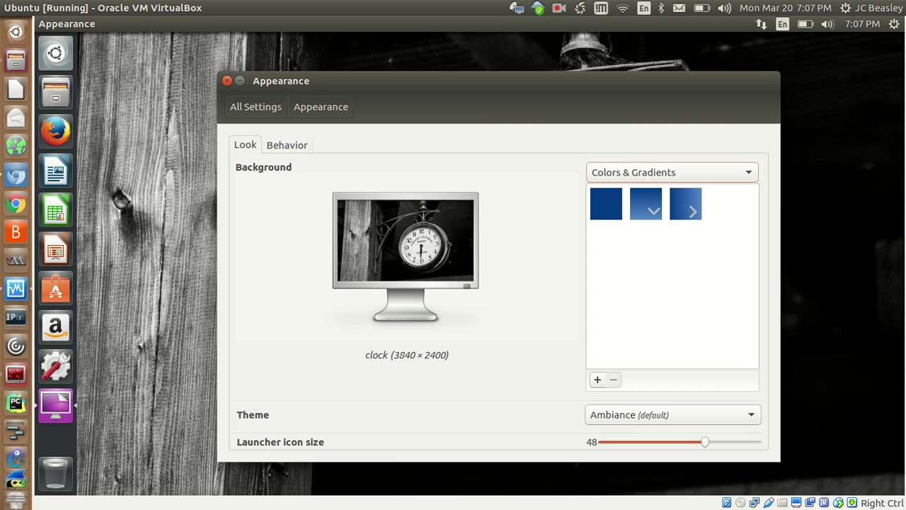
left_click(672, 170)
left_click(672, 153)
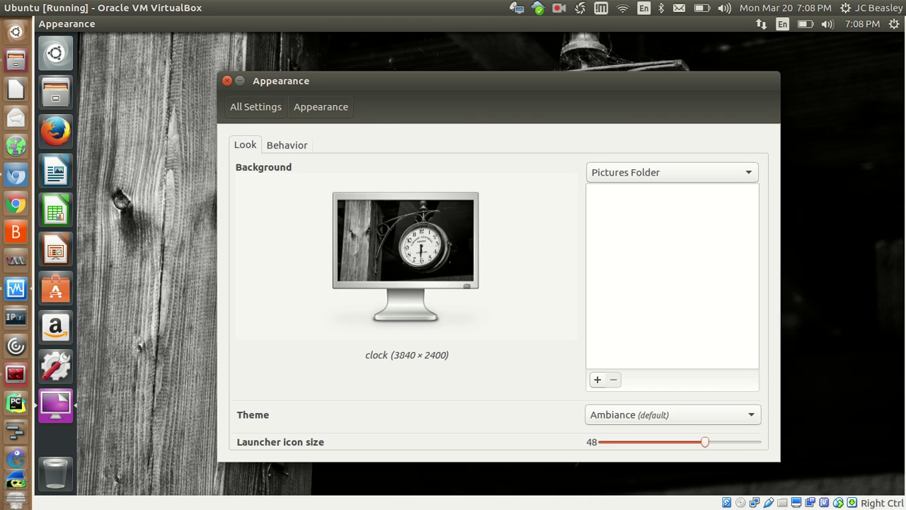
Set the launcher icon size to 40
left_click_drag(705, 442, 647, 442)
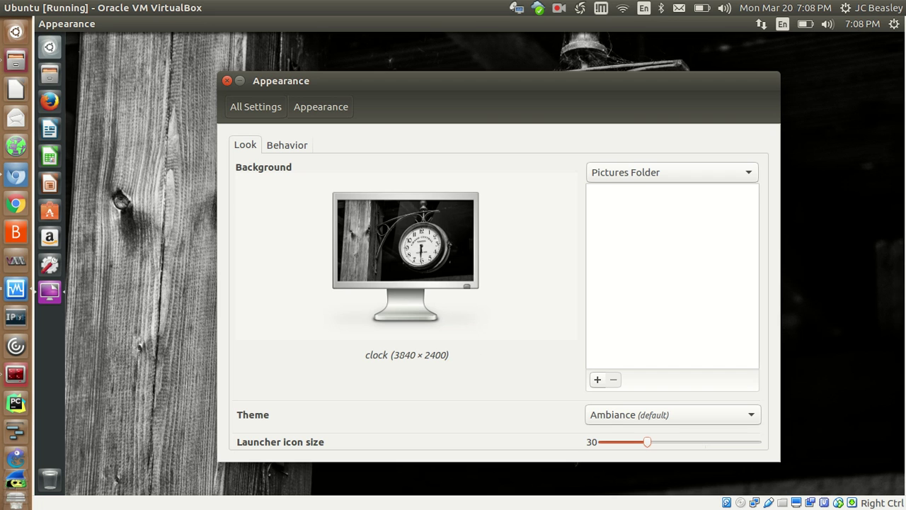
left_click_drag(647, 442, 679, 441)
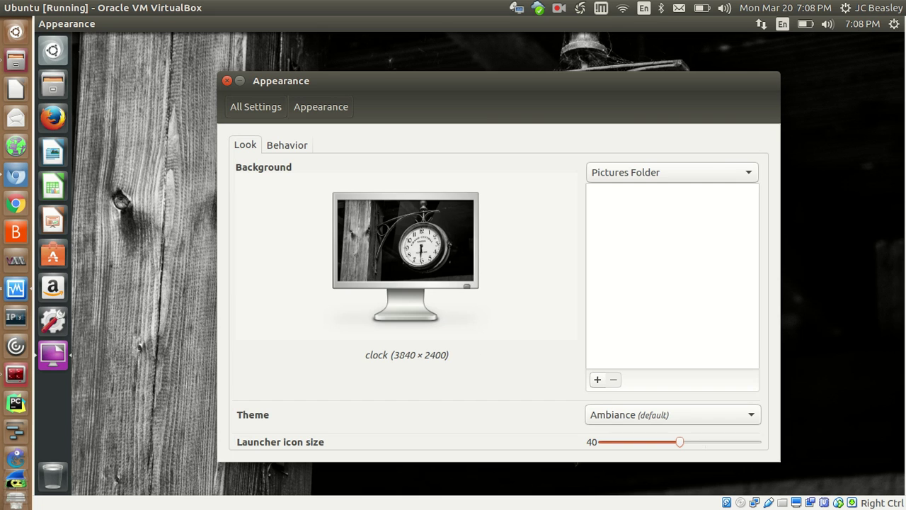
Try auto-hiding the Launcher and the Top left corner reveal location in the behavior settings, restoring both options
left_click(286, 144)
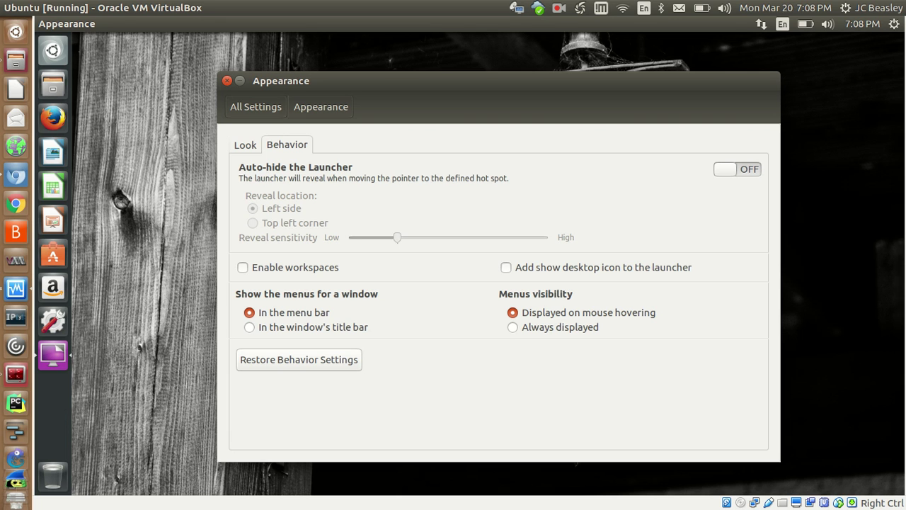
left_click(737, 169)
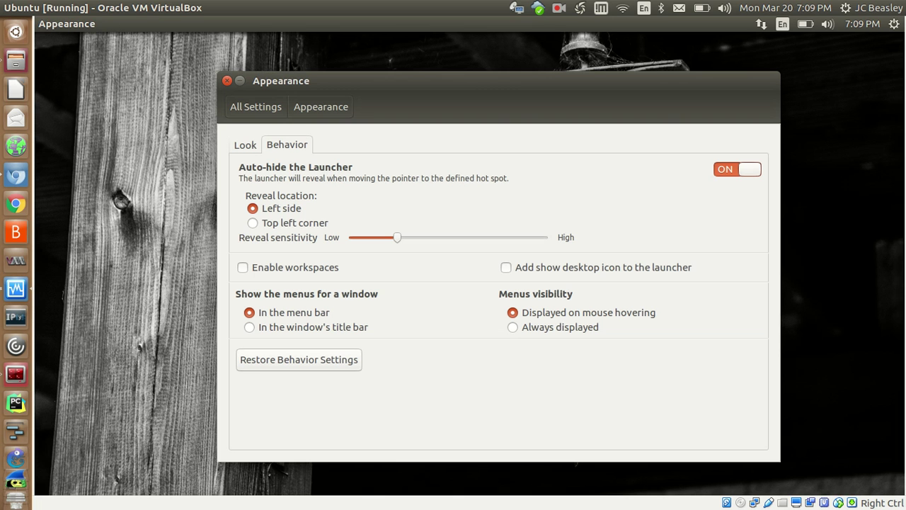
left_click(737, 169)
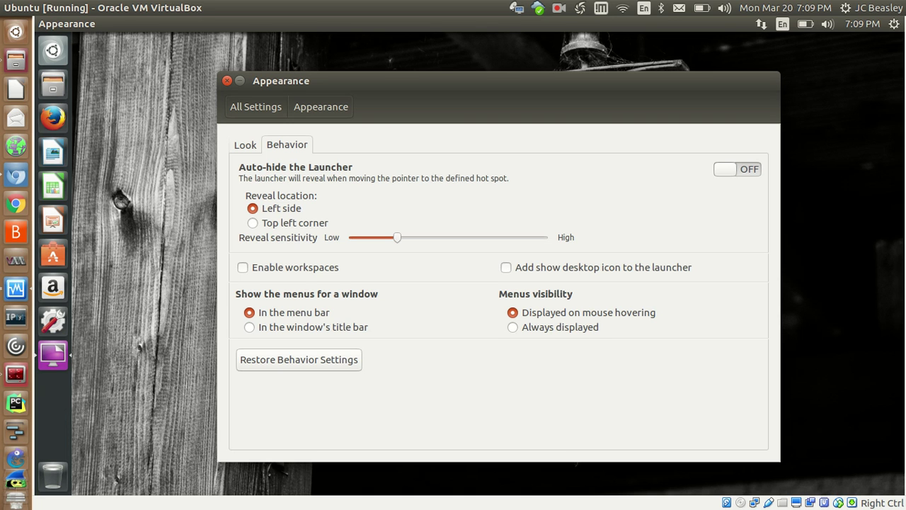
left_click(253, 223)
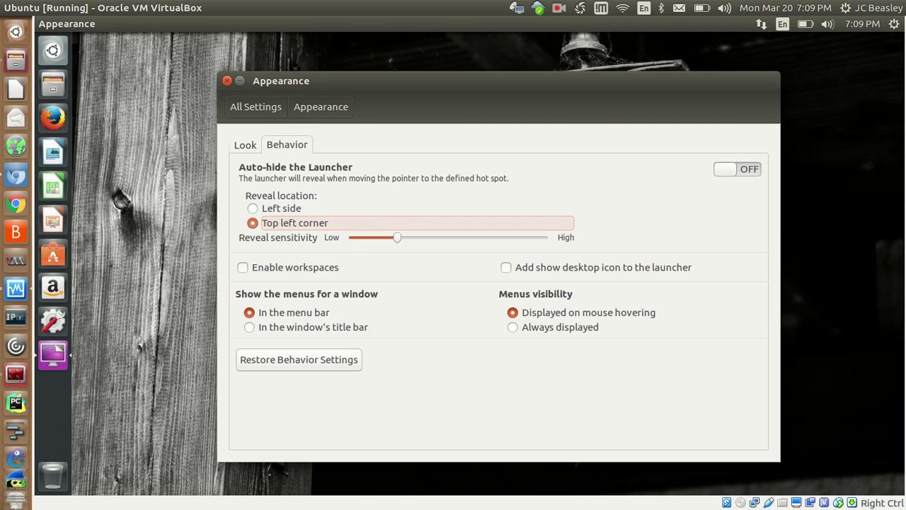
left_click(252, 209)
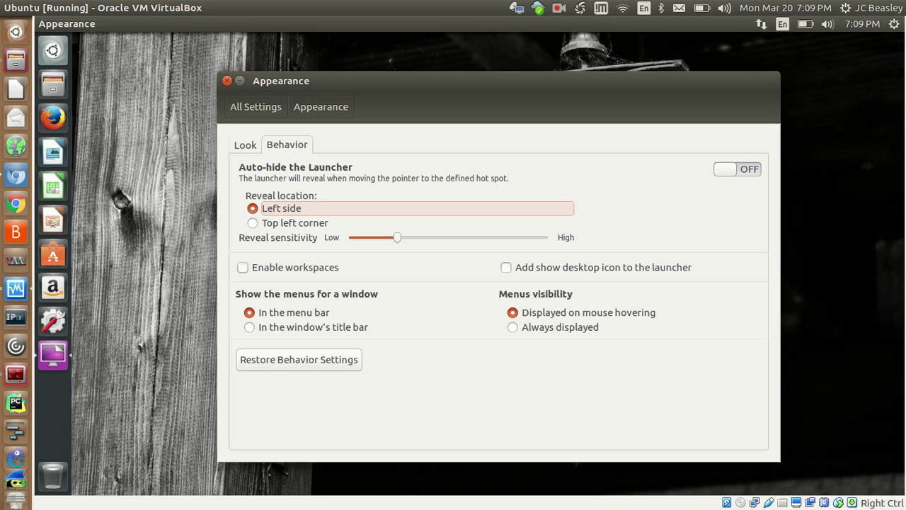
Enable workspaces and switch to the upper-right workspace from the workspace overview
left_click(243, 267)
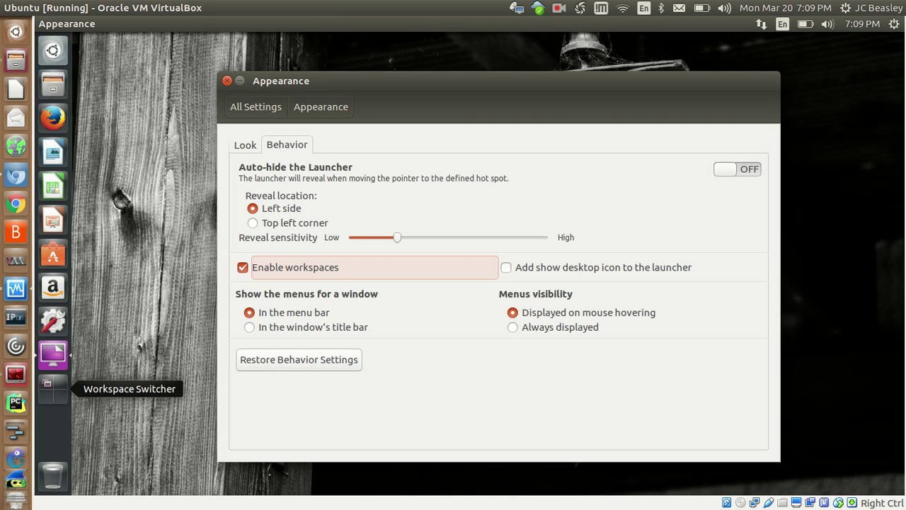
left_click(53, 388)
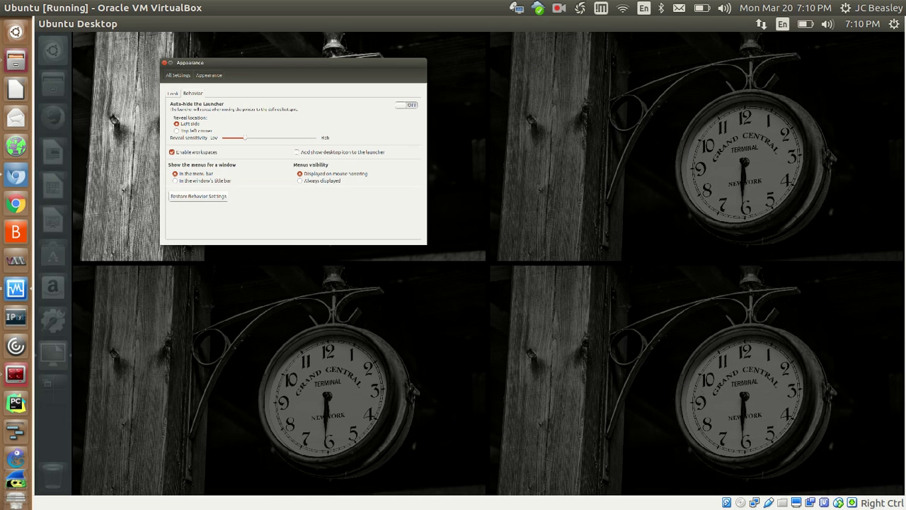
left_click_drag(293, 62, 257, 37)
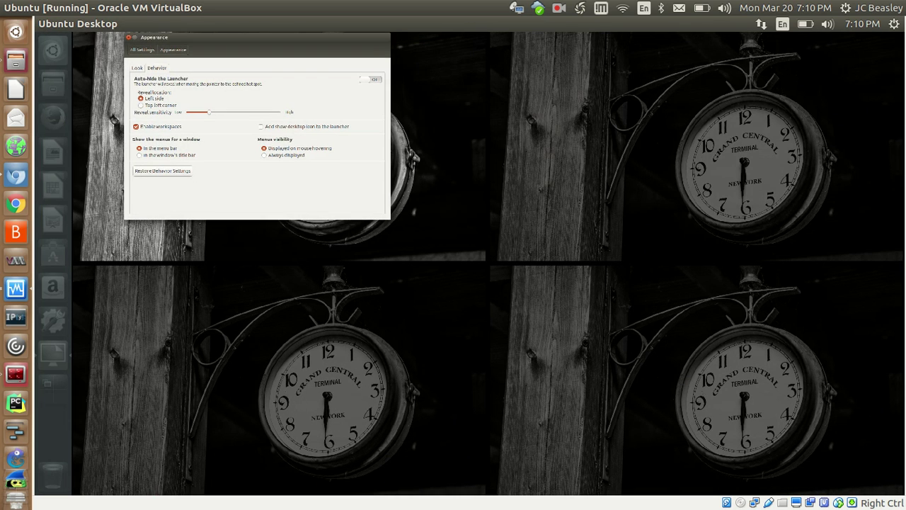
double_click(697, 145)
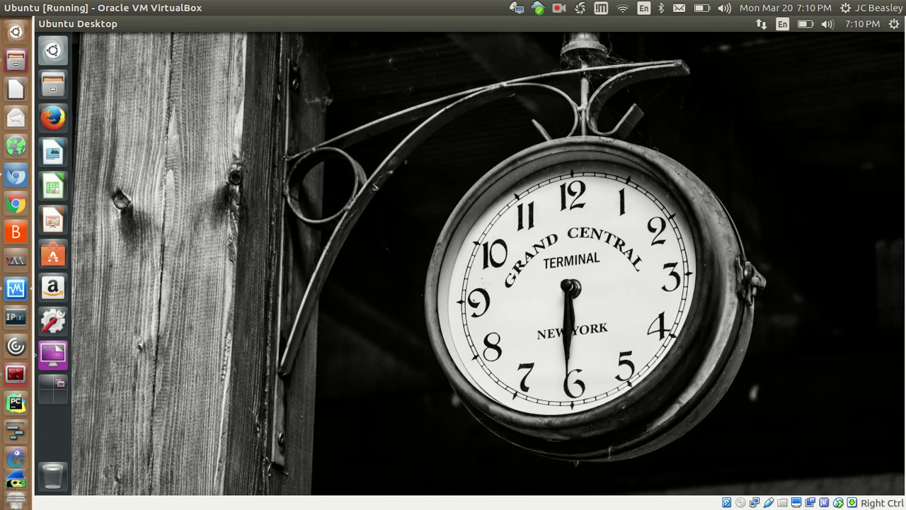
Cycle through the workspaces in the overview and move the Appearance window to the lower-left workspace
key("super+s")
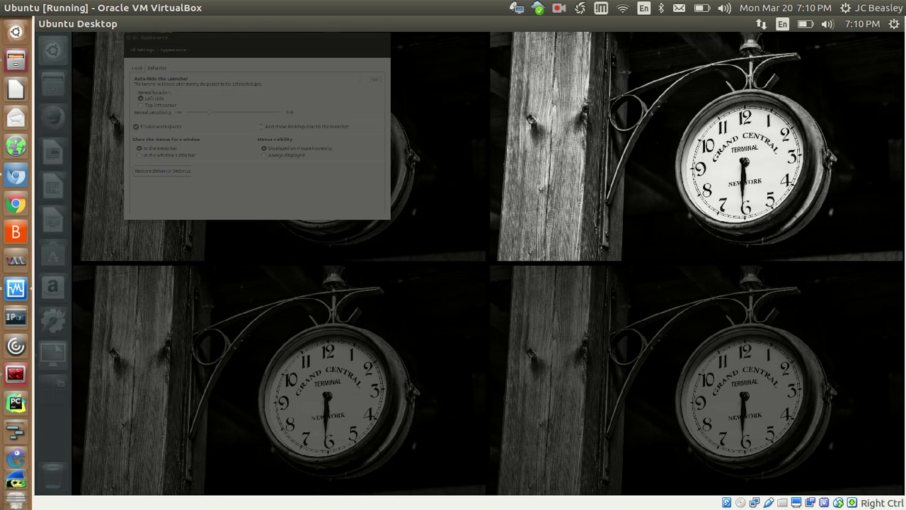
key("Down")
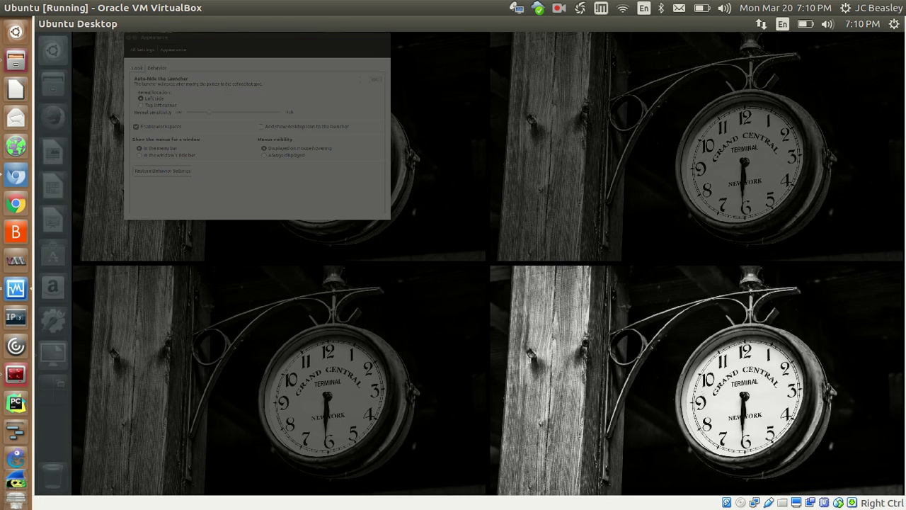
key("Left")
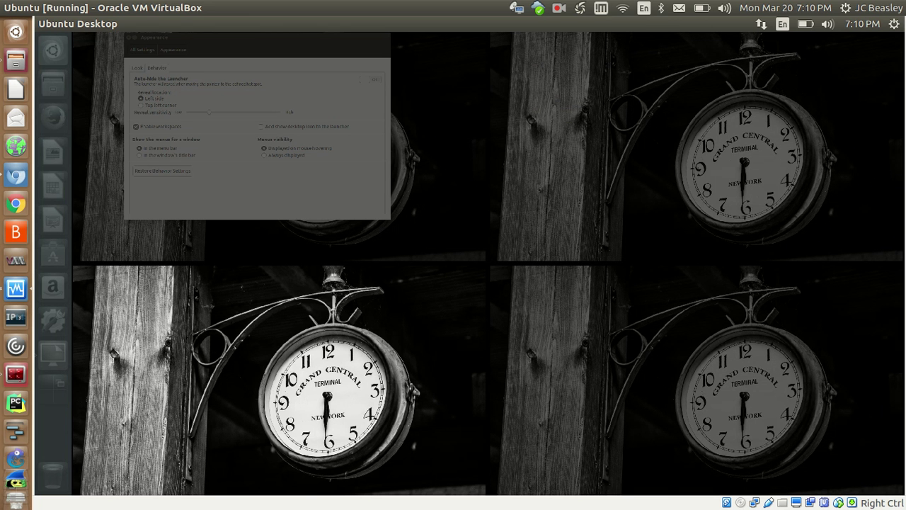
key("Up")
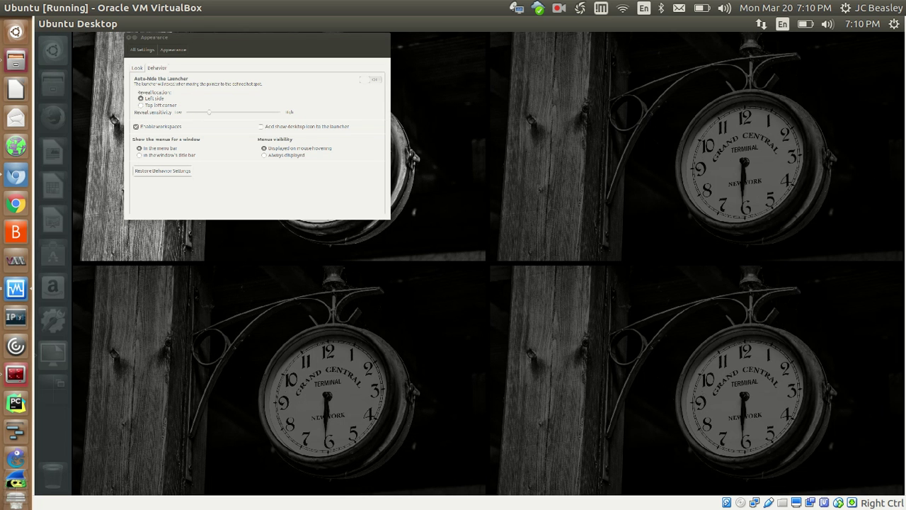
left_click_drag(257, 126, 279, 388)
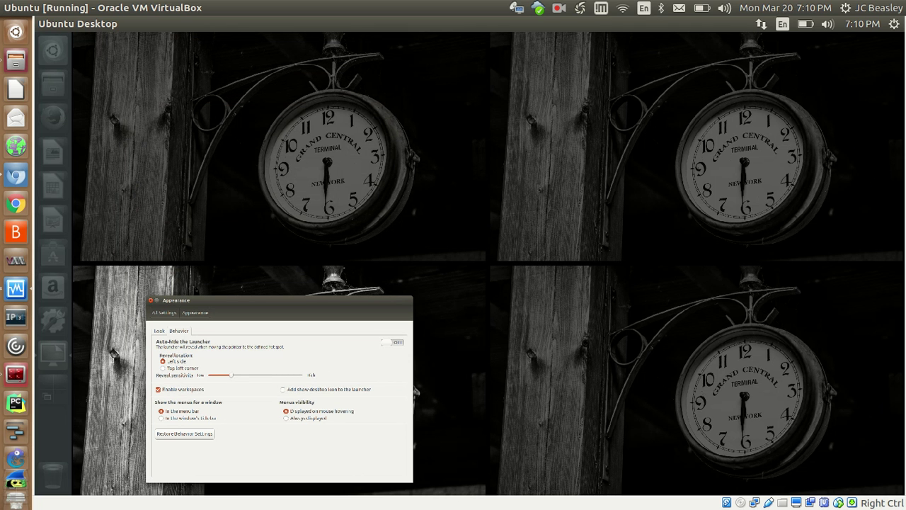
Move the Appearance window to the upper-left workspace and try adding the show desktop icon to the launcher, removing it again
key("ctrl+alt+shift+Up")
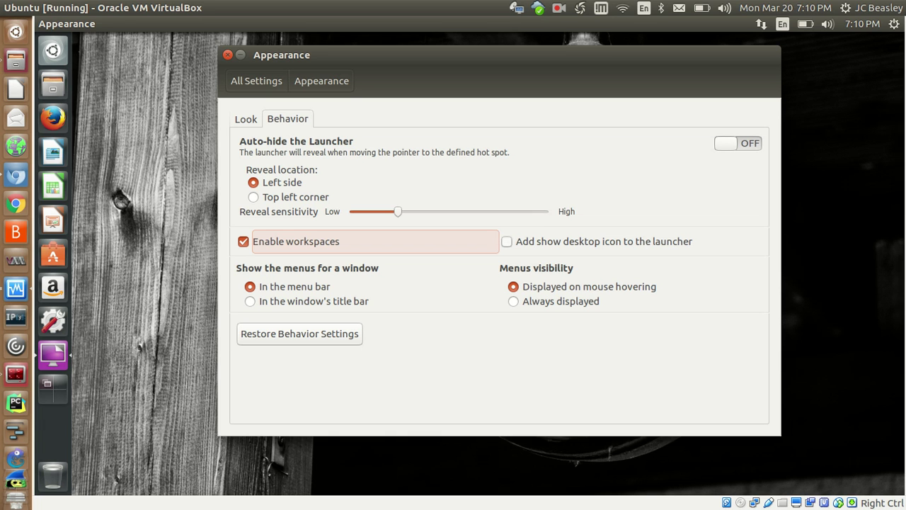
left_click(507, 241)
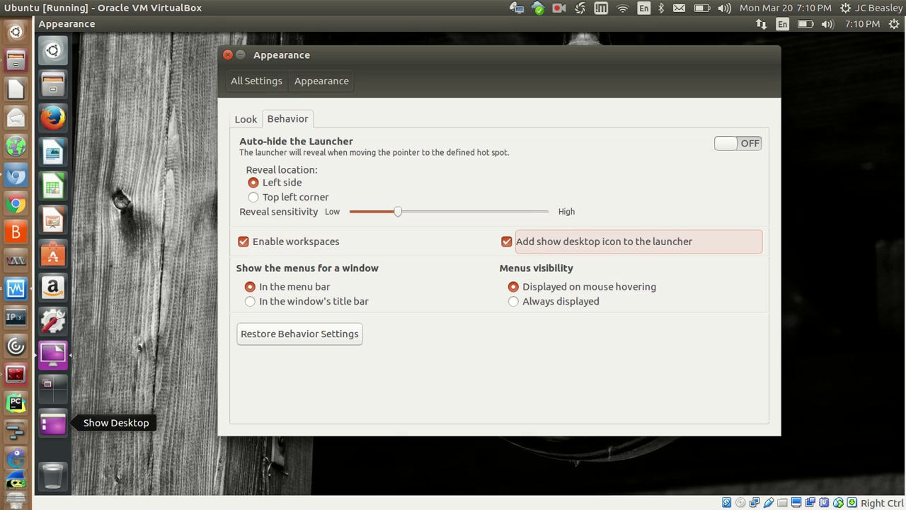
left_click(507, 241)
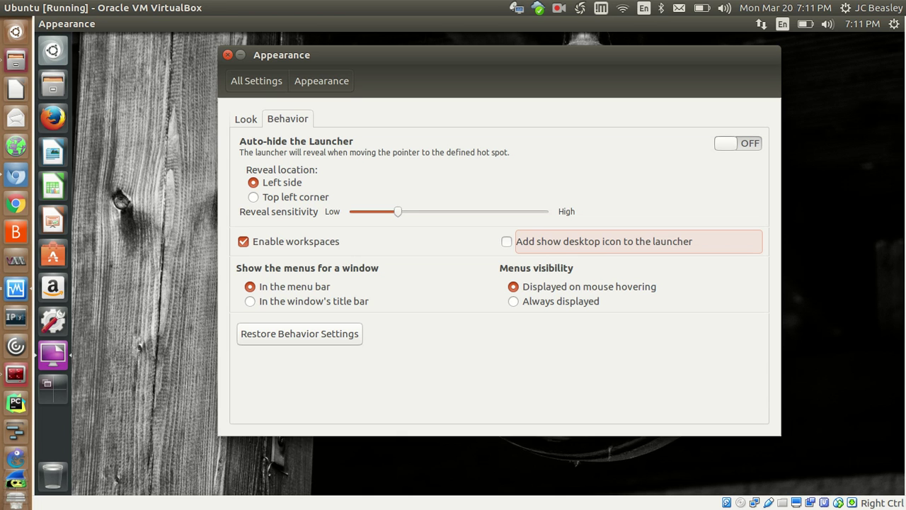
left_click(245, 119)
In the Brightness & Lock settings, set the screen to turn off after 1 hour of inactivity
left_click(256, 80)
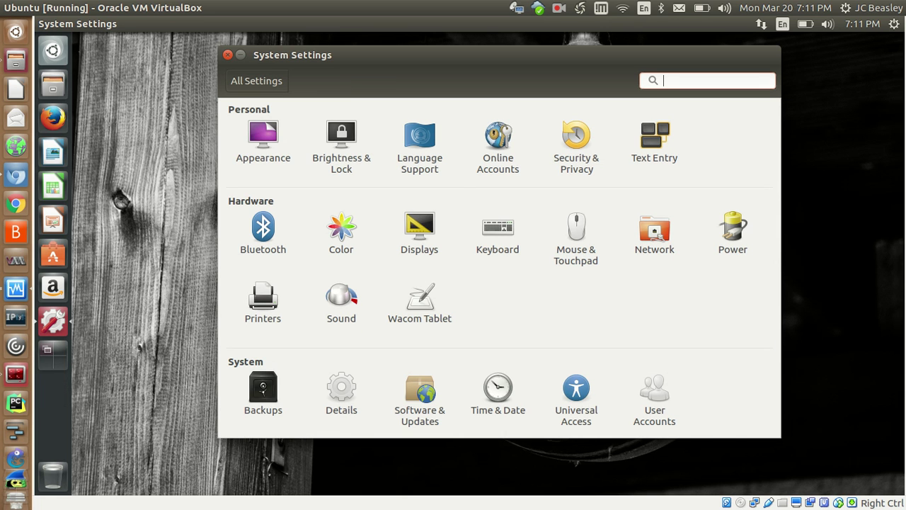
left_click(341, 146)
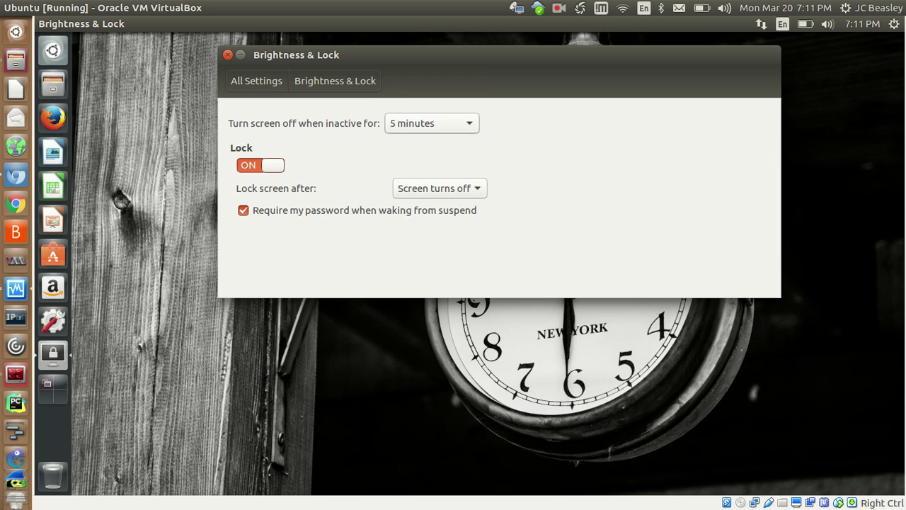
left_click(431, 123)
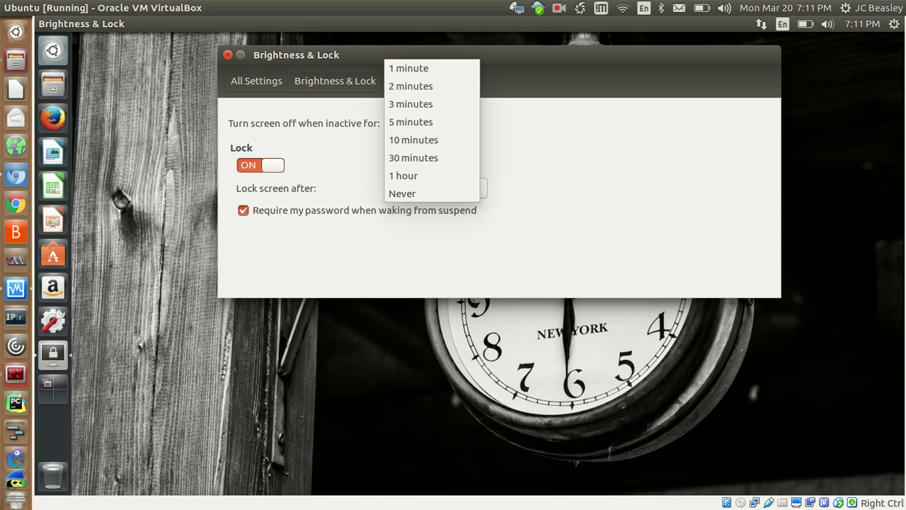
key("Escape")
left_click(431, 123)
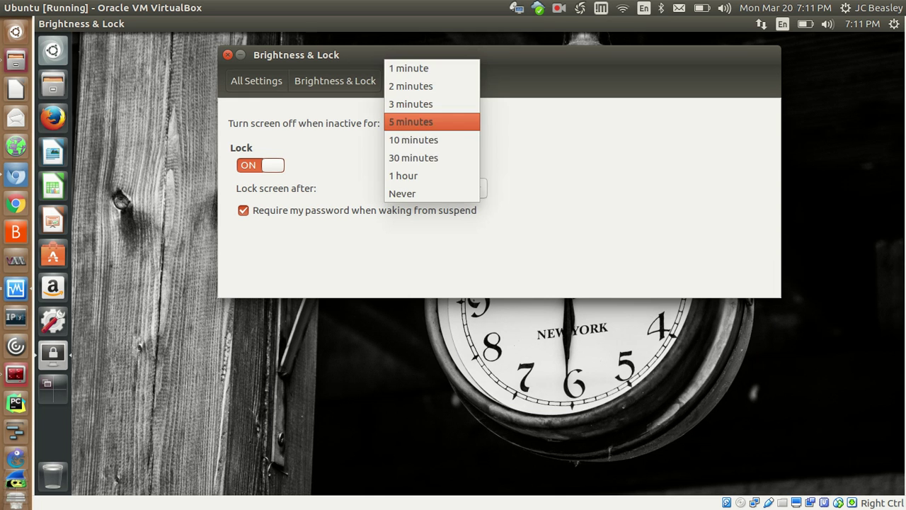
key("Escape")
left_click(431, 124)
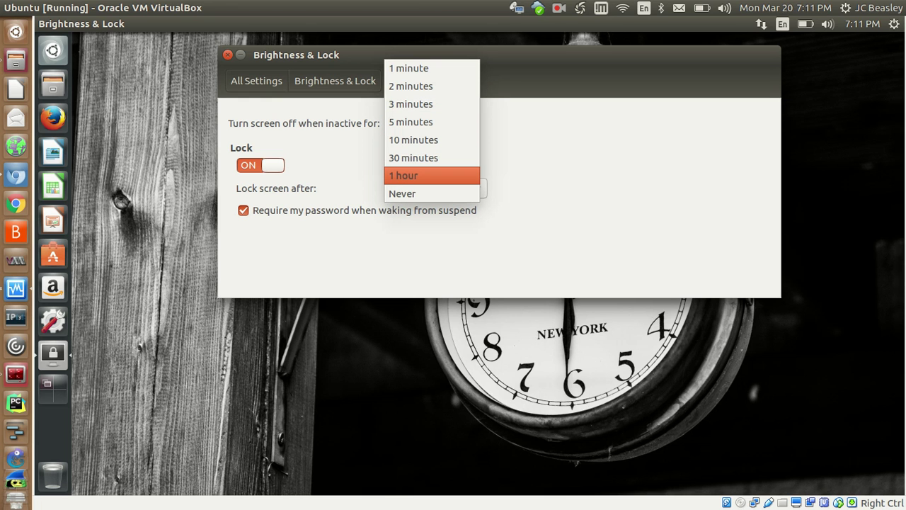
key("Down")
key("Up")
key("Return")
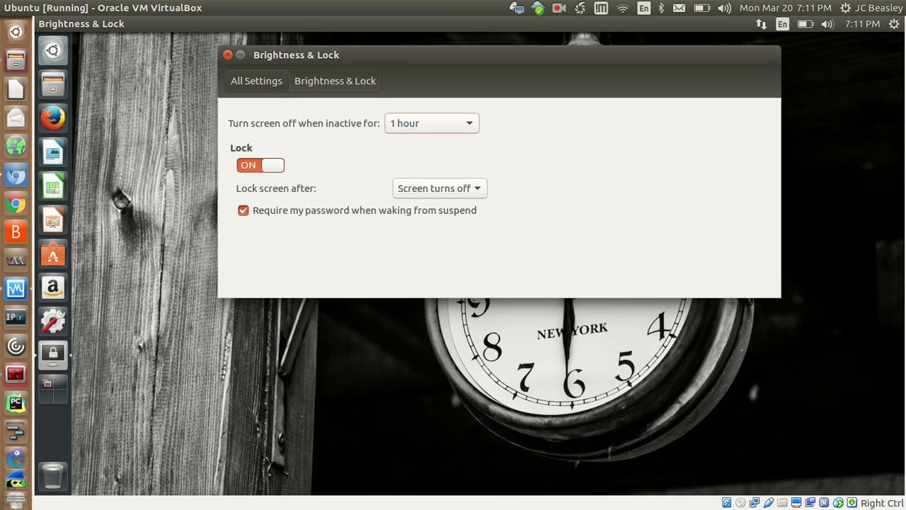
View the Online Accounts options, open the Google account authorization page and cancel it
left_click(256, 80)
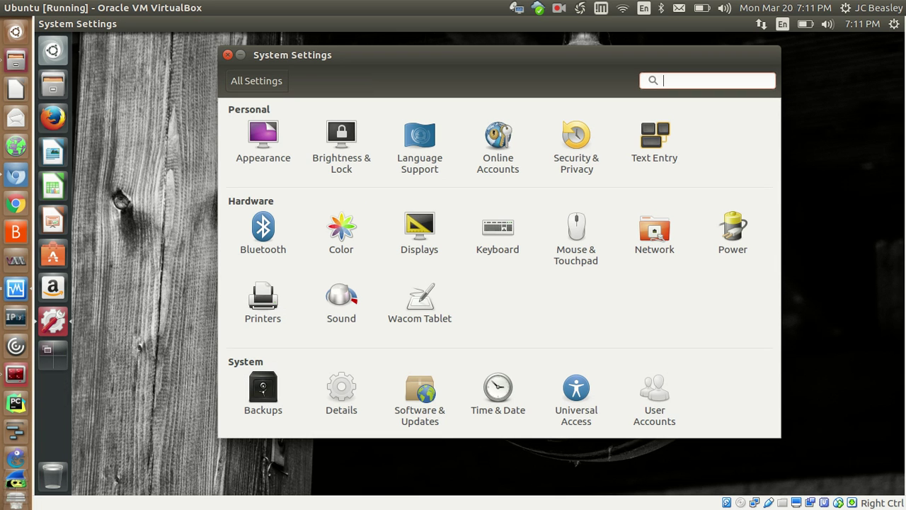
left_click(498, 146)
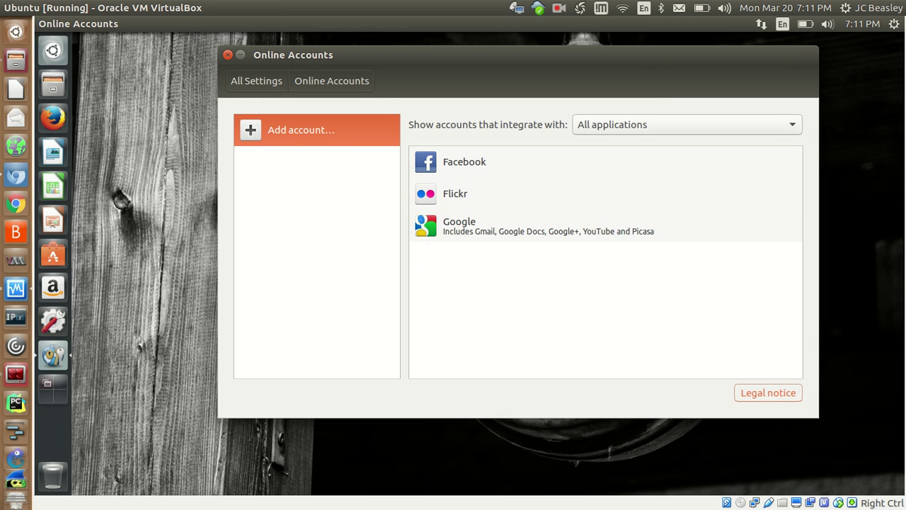
left_click(531, 225)
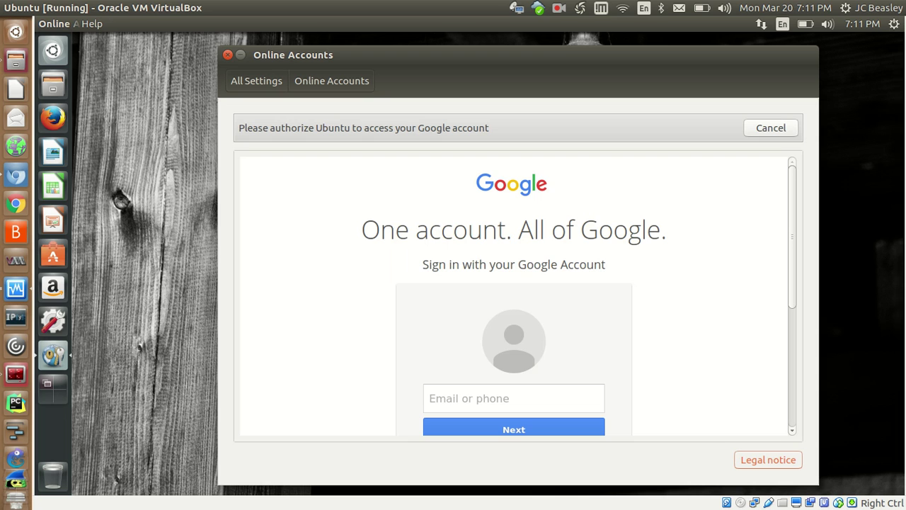
left_click(770, 127)
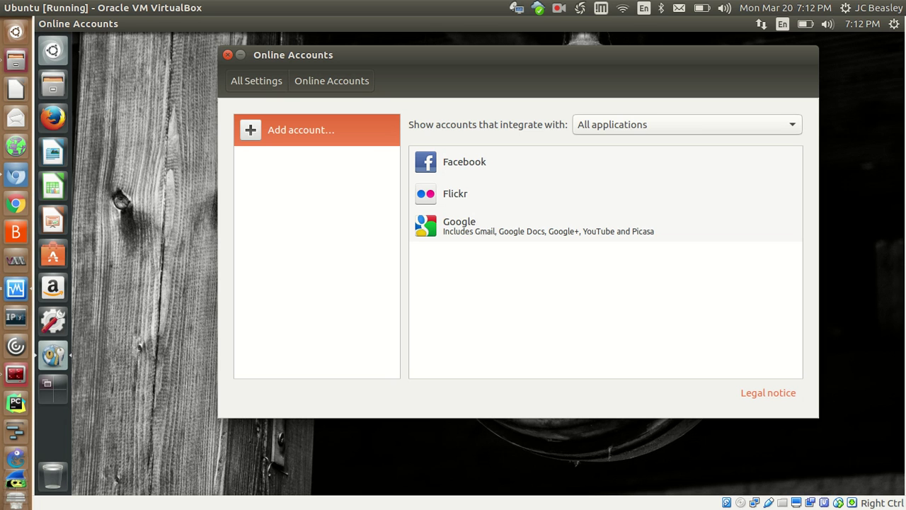
left_click(455, 193)
left_click(459, 225)
Examine the password requirements and the Files & Applications usage recording options in the Security & Privacy settings
left_click(256, 81)
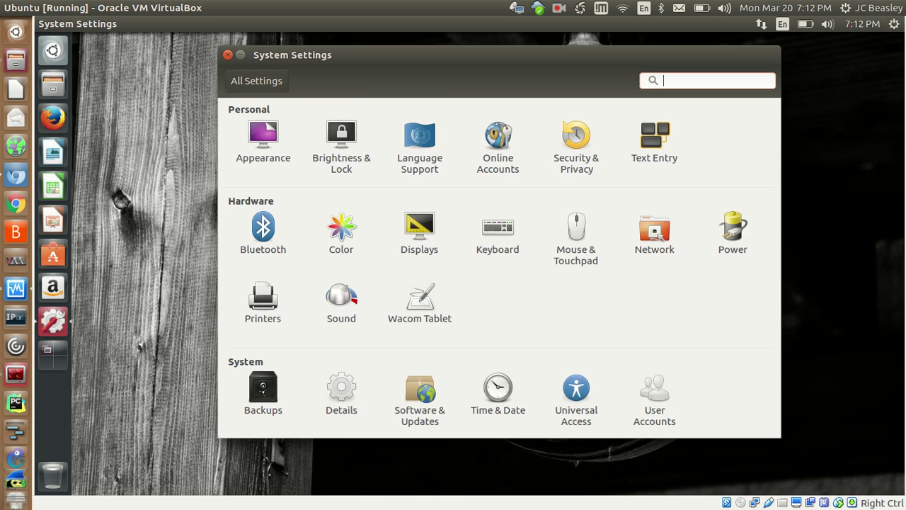
left_click(575, 145)
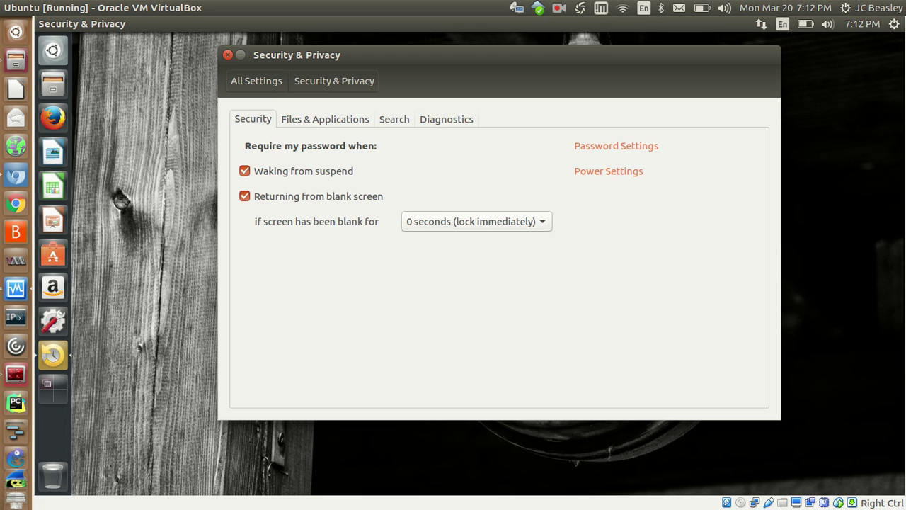
left_click(325, 119)
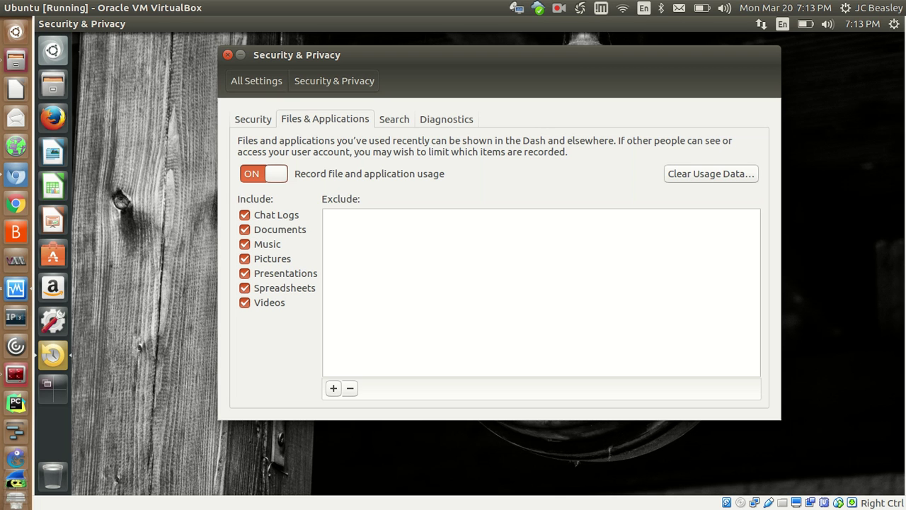
Try including online search results in the Dash, switch the option back off, and view the Diagnostics reporting options
left_click(394, 118)
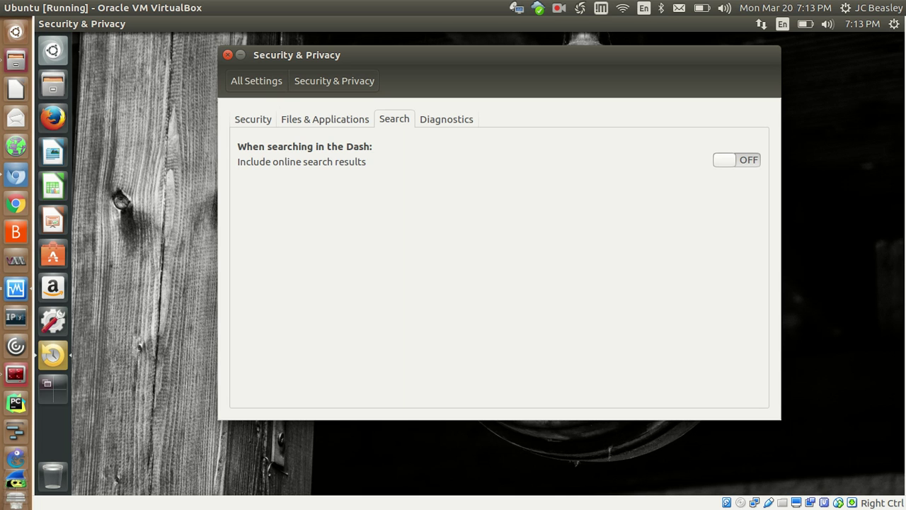
left_click(736, 159)
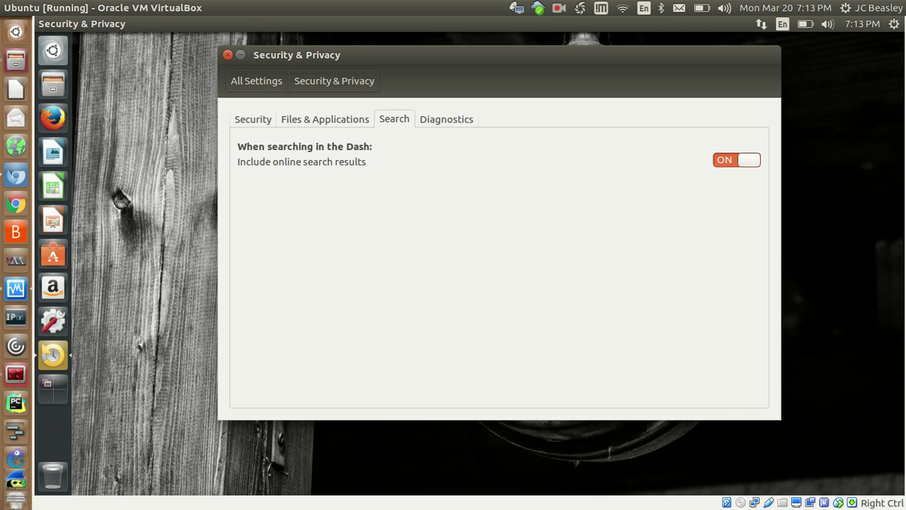
left_click(736, 159)
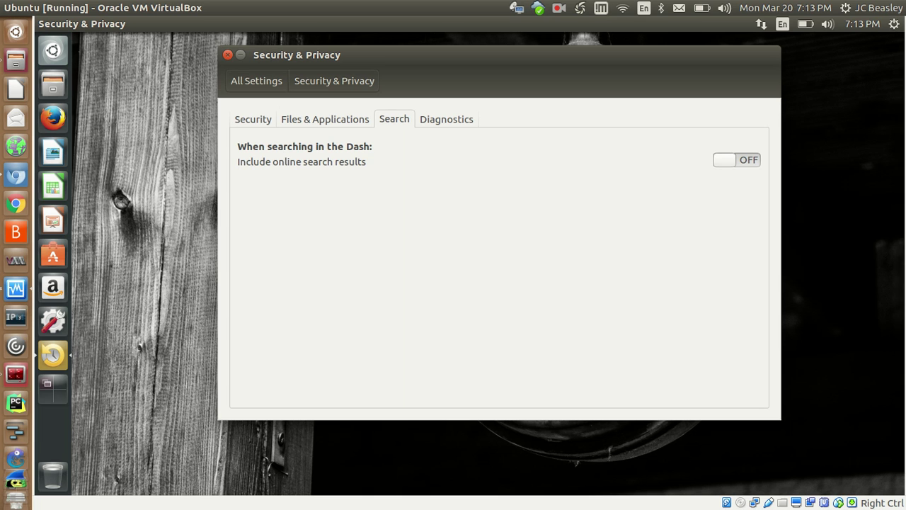
left_click(446, 119)
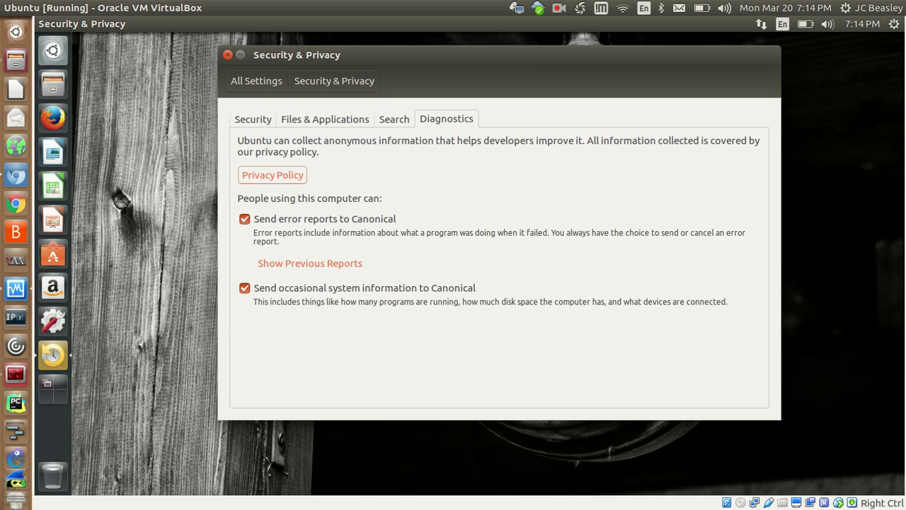
left_click(253, 118)
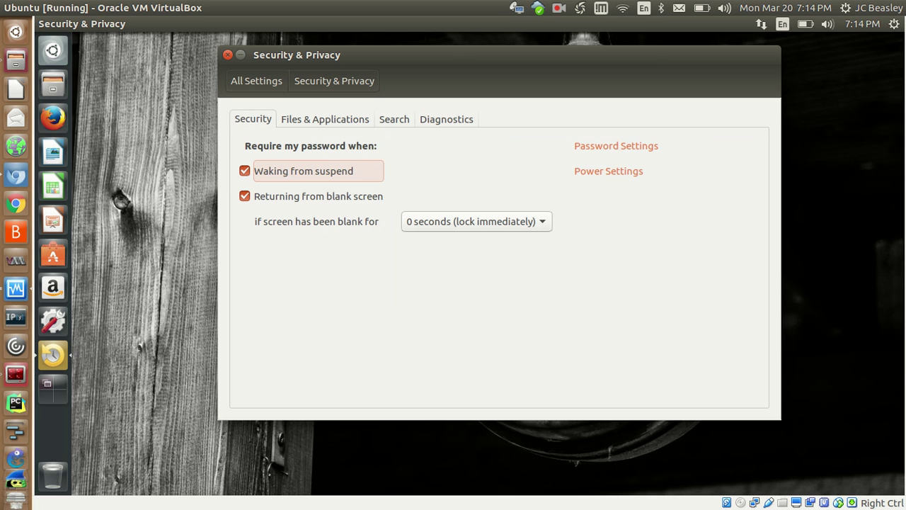
Examine the Color settings for the VBOX monitor and the list of available resolutions in the Displays settings
left_click(256, 81)
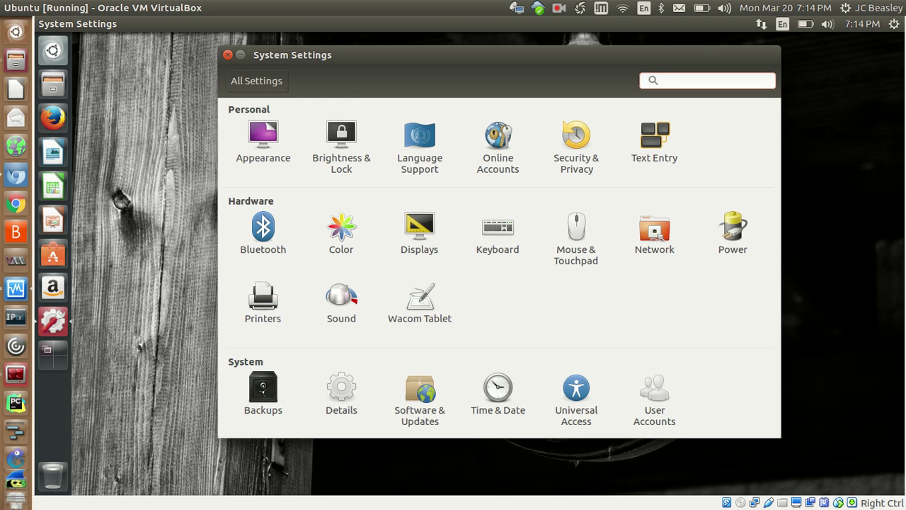
left_click(341, 233)
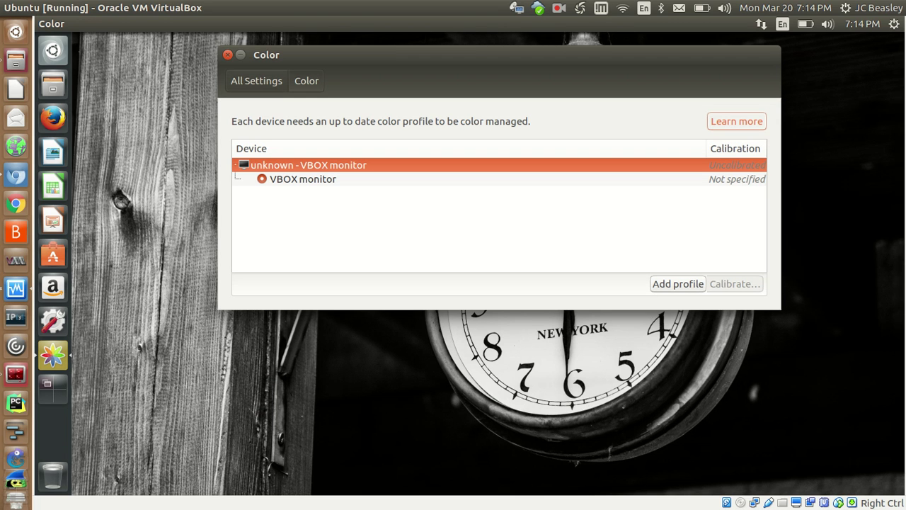
left_click(256, 81)
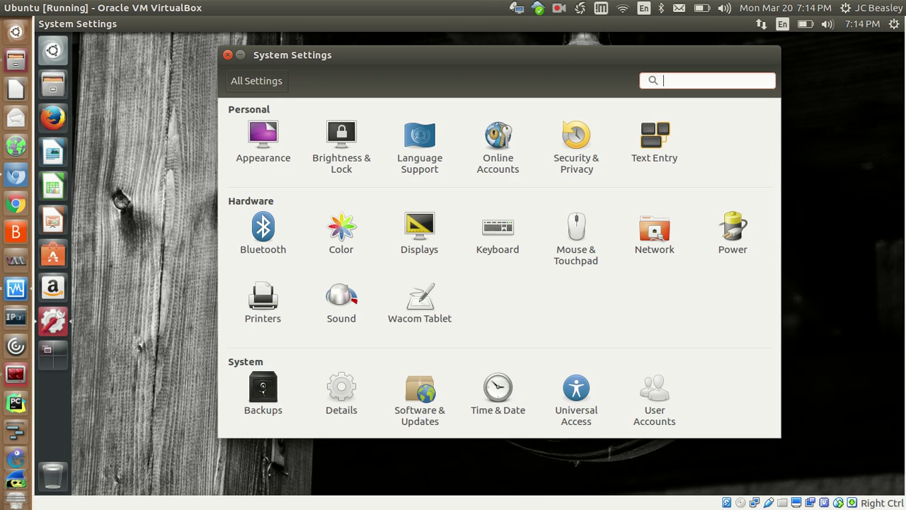
left_click(419, 234)
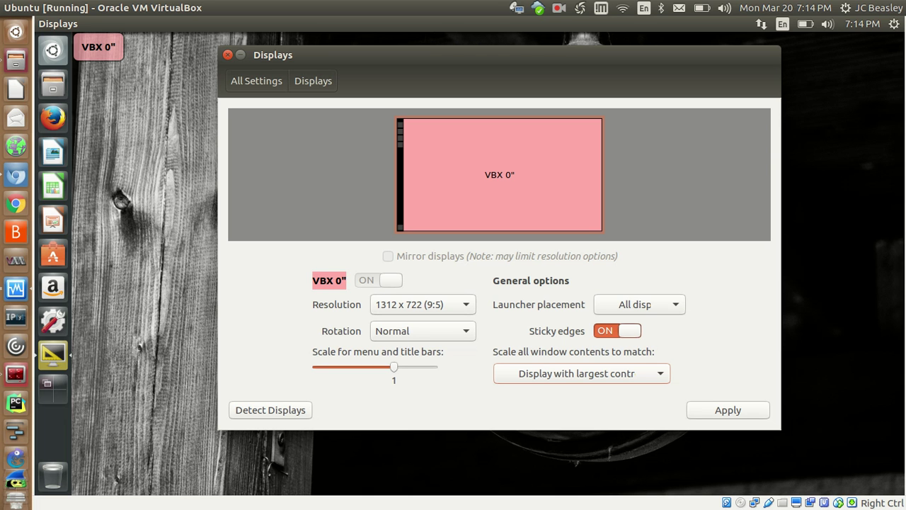
left_click(422, 305)
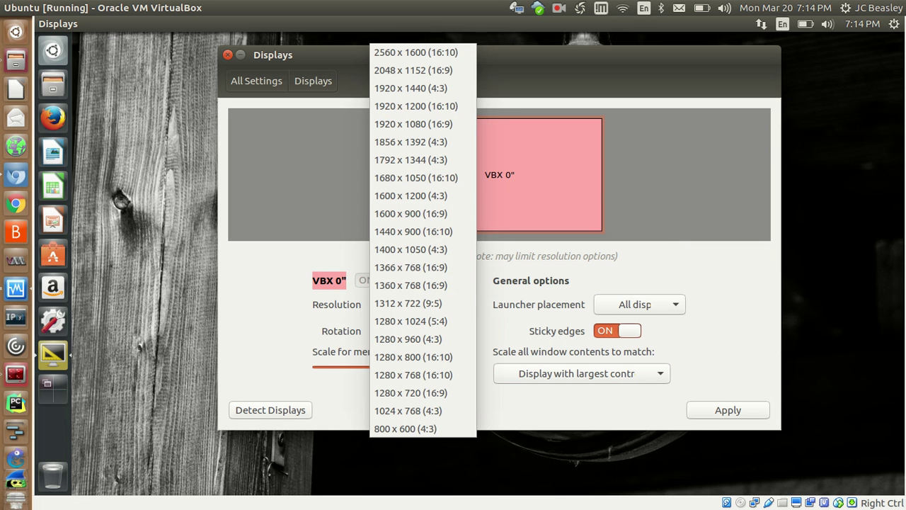
key("Escape")
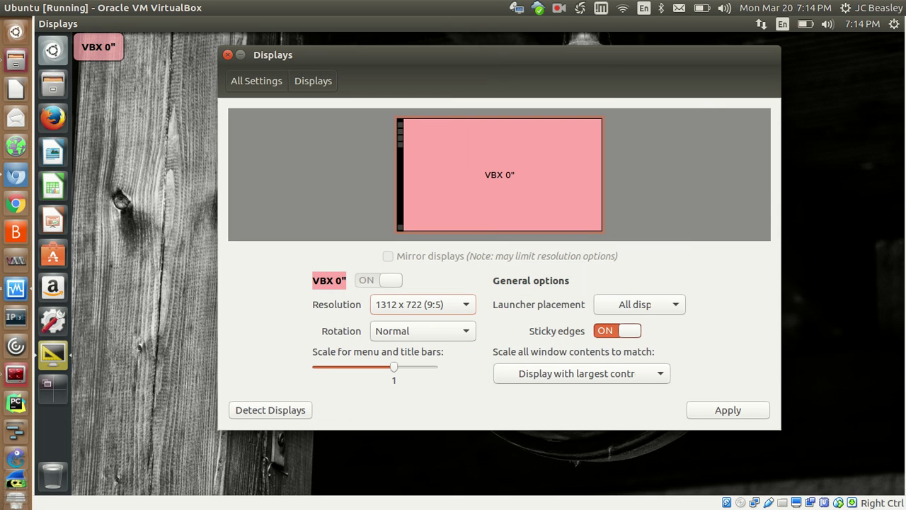
Choose All displays for the launcher placement and shift the Displays window slightly
left_click(639, 303)
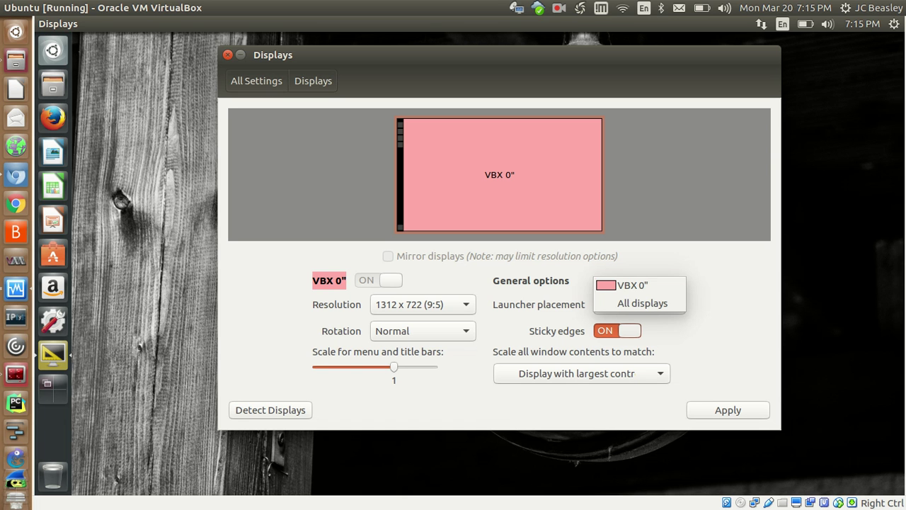
left_click(641, 303)
left_click_drag(499, 54, 492, 60)
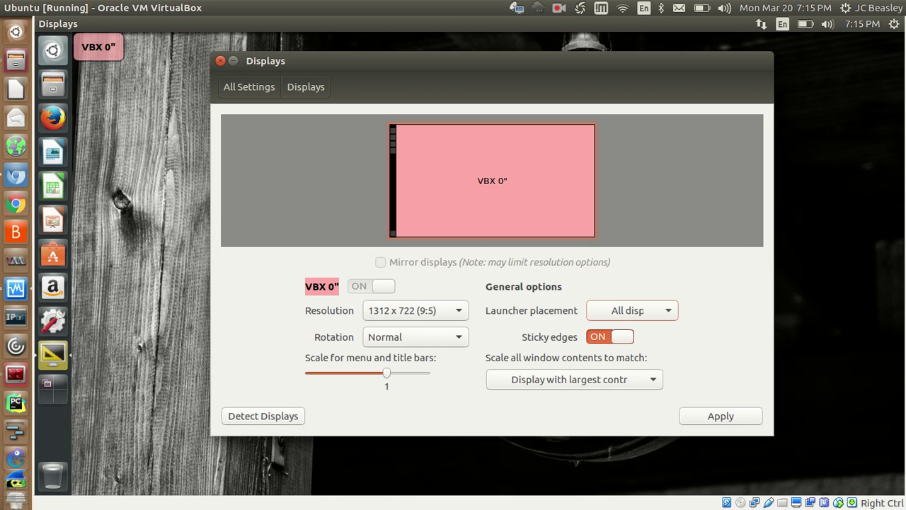
Examine the Mouse & Touchpad settings and the Network settings for the proxy and the wired connection
left_click(249, 86)
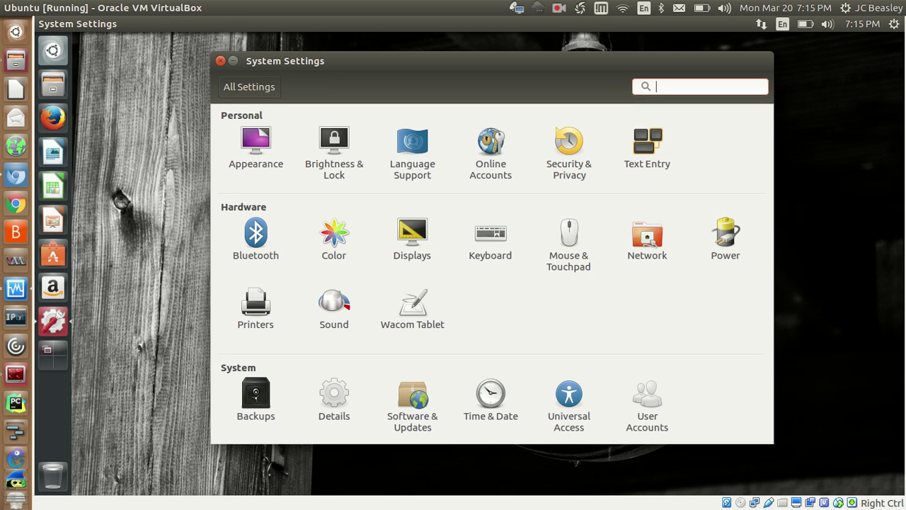
left_click(569, 243)
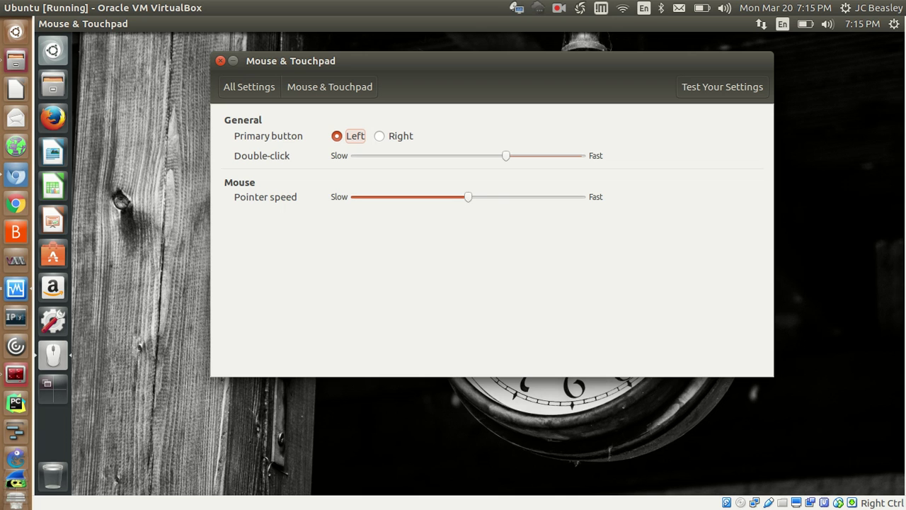
left_click(249, 87)
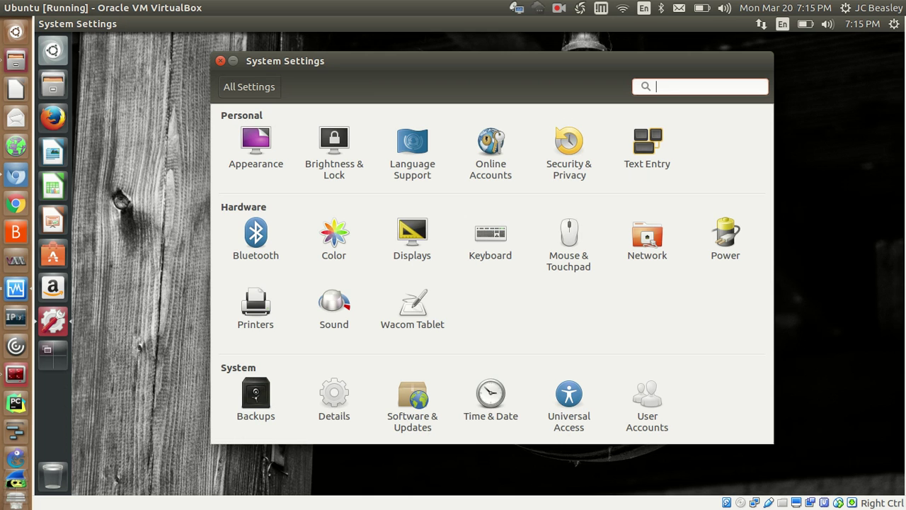
left_click(647, 241)
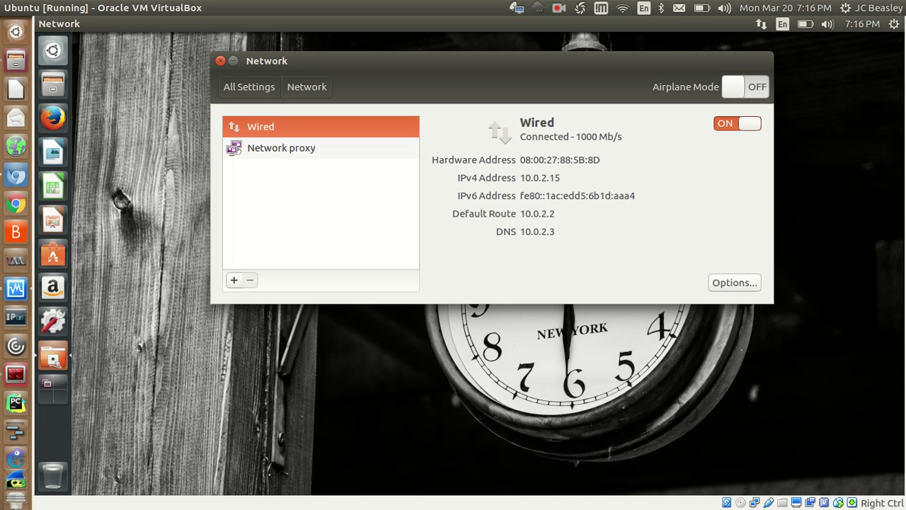
left_click(281, 147)
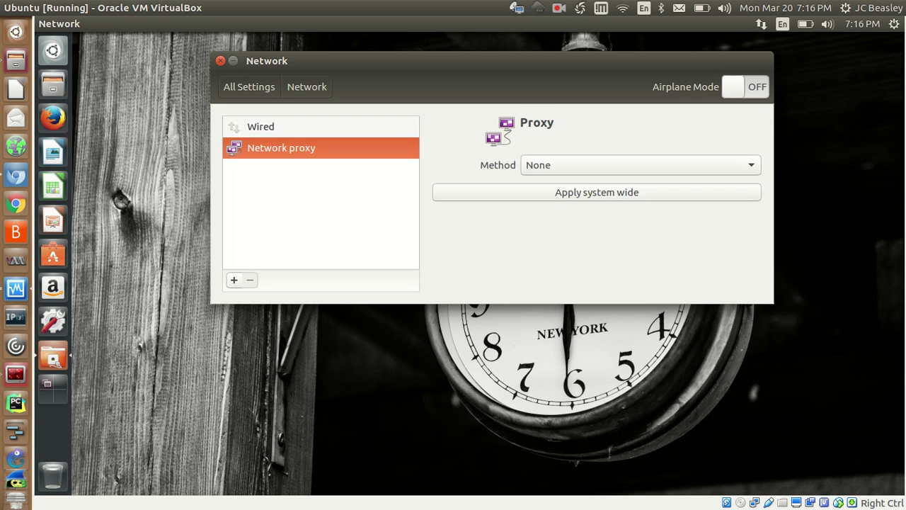
left_click(261, 126)
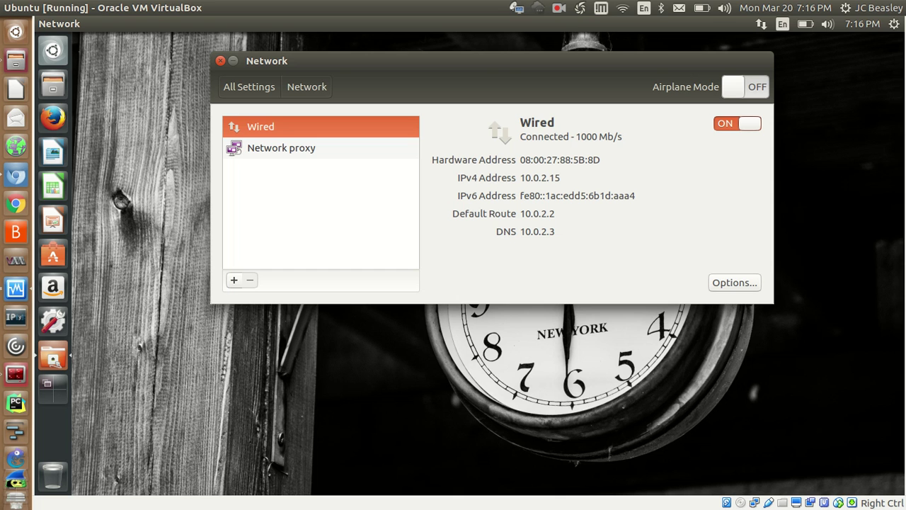
Examine the wired connection's Ethernet and IPv4 settings and leave the connection editor without saving
left_click(735, 282)
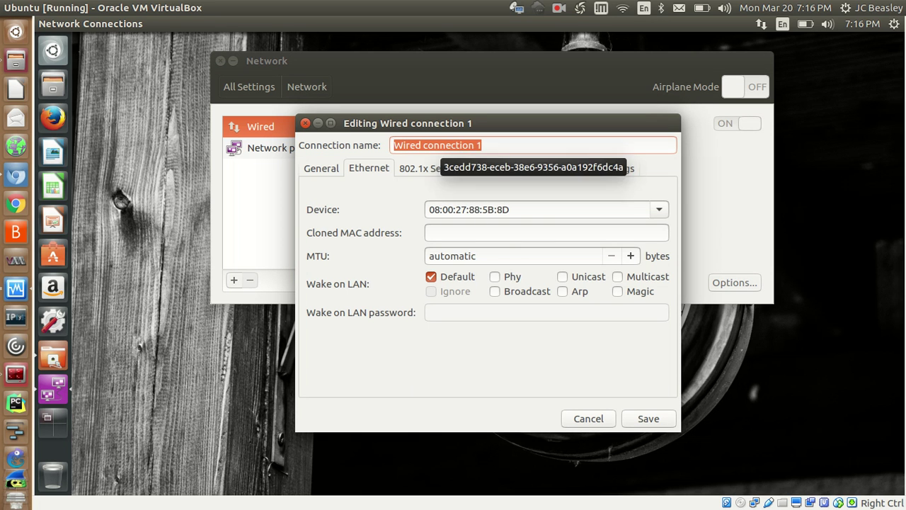
left_click(535, 169)
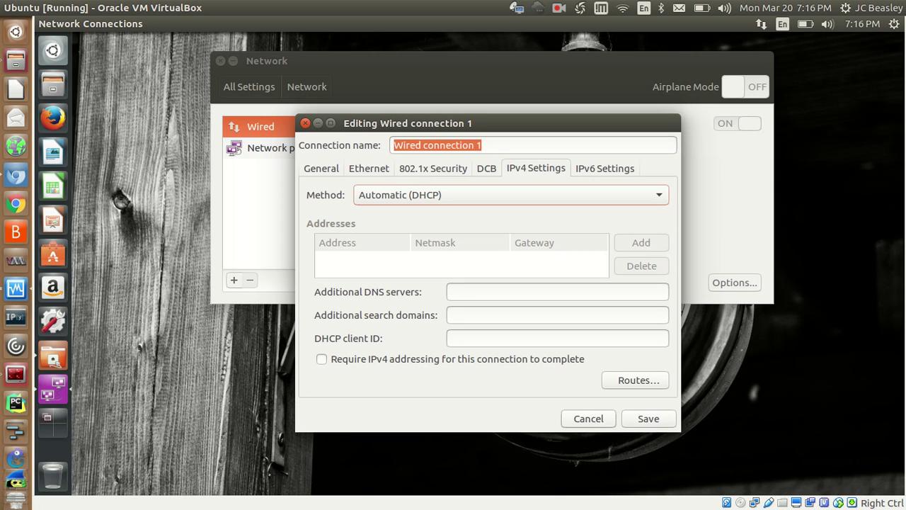
left_click(588, 418)
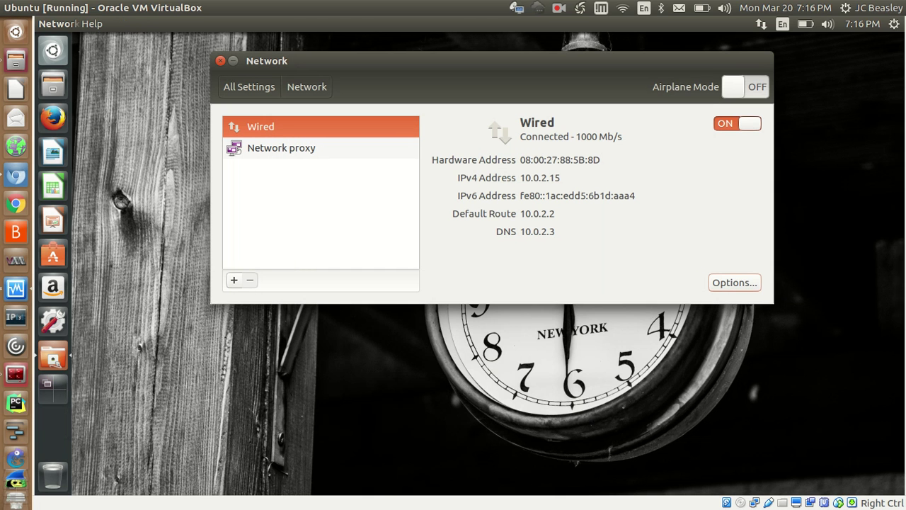
Examine the Power settings, return to the settings overview and open the Printers settings
left_click(249, 86)
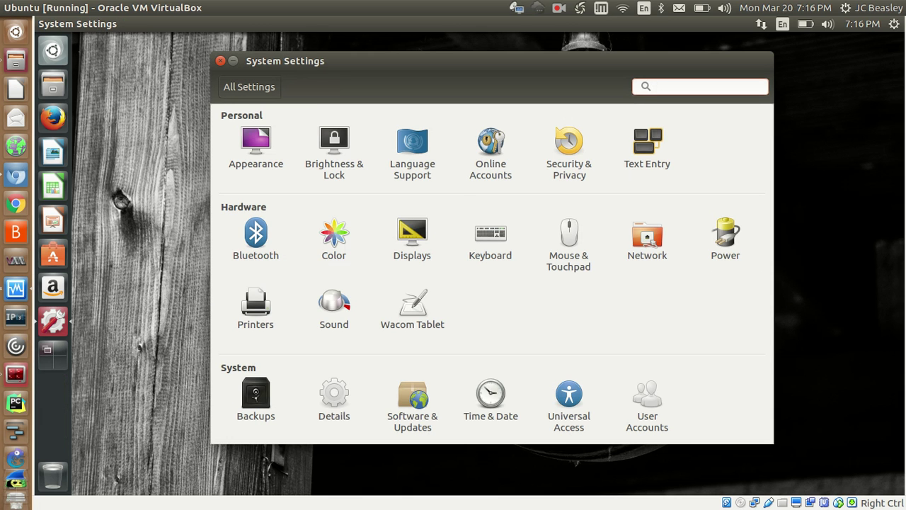
left_click(725, 239)
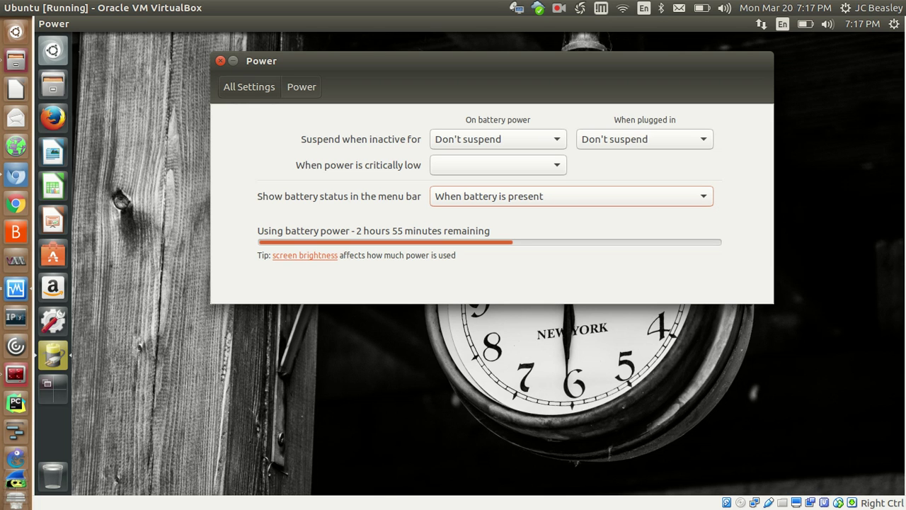
key("alt+Left")
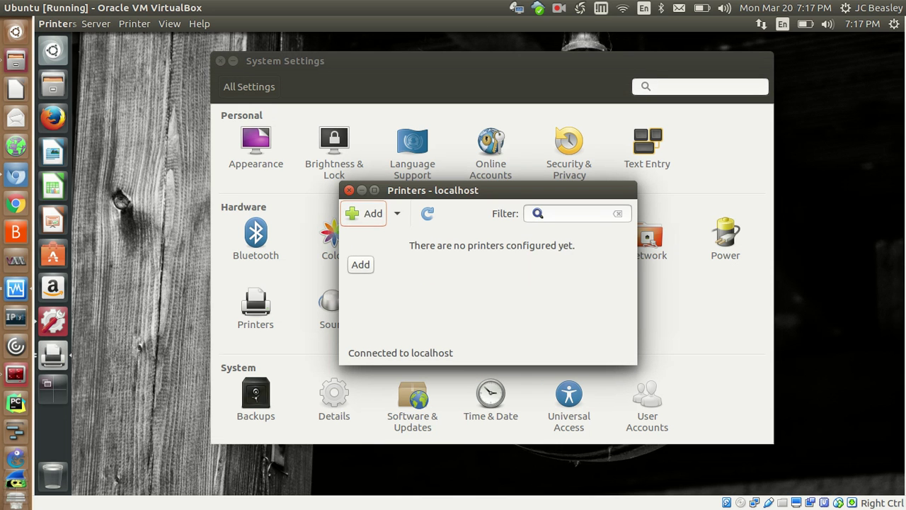
Examine the device types for adding a new printer, including Windows Printer via SAMBA and Find Network Printer, and cancel the setup
key("Return")
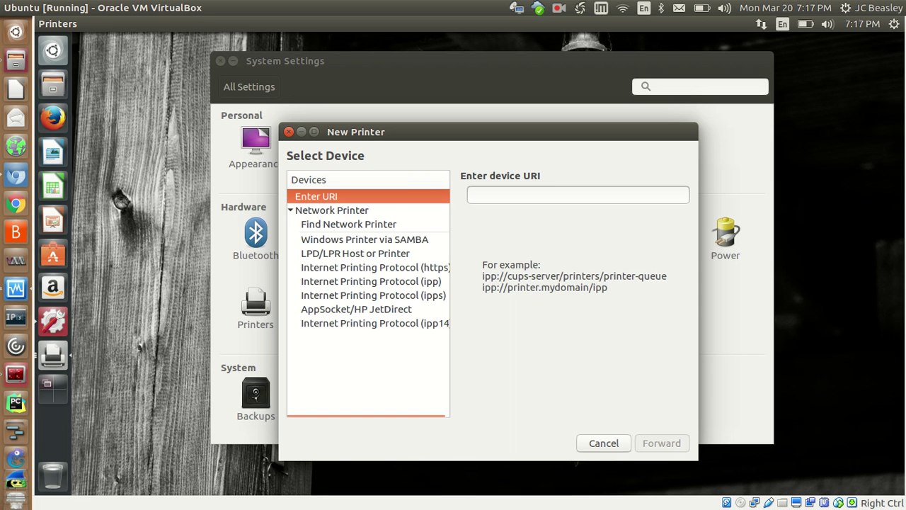
left_click(364, 240)
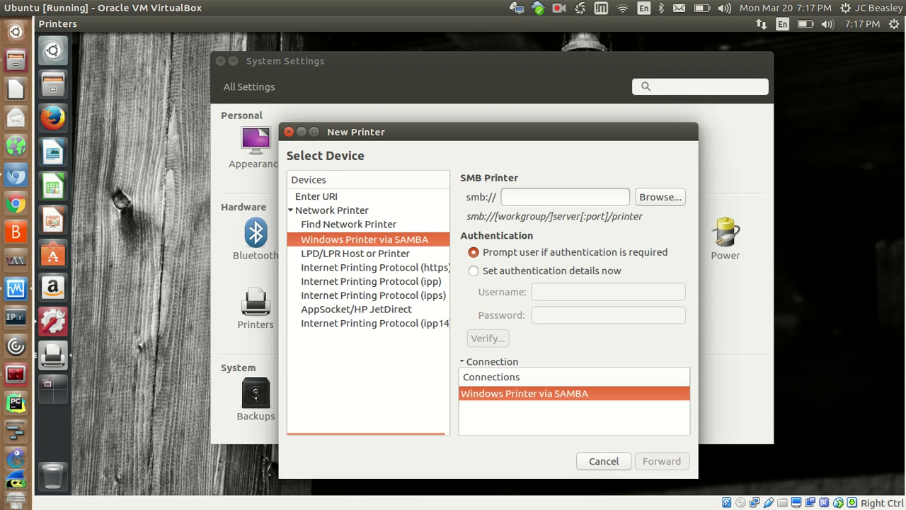
left_click(348, 224)
left_click(332, 210)
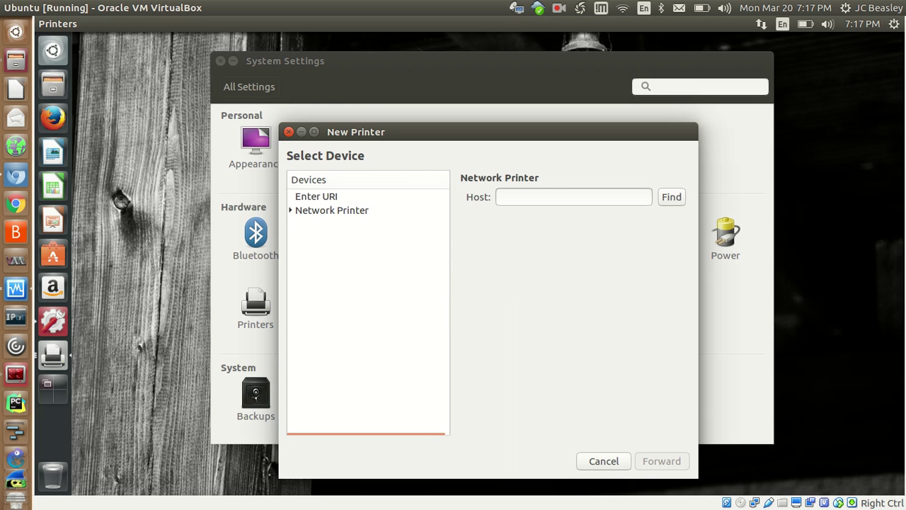
left_click(331, 211)
left_click(348, 223)
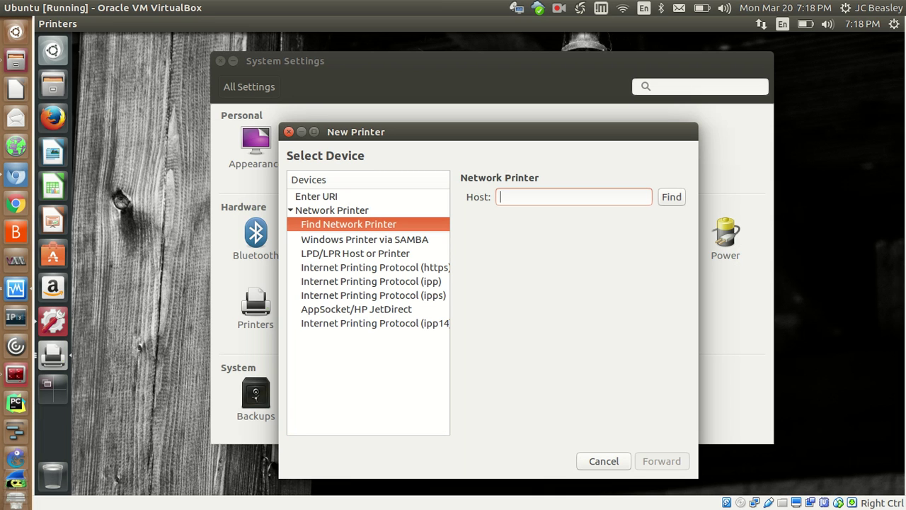
key("Escape")
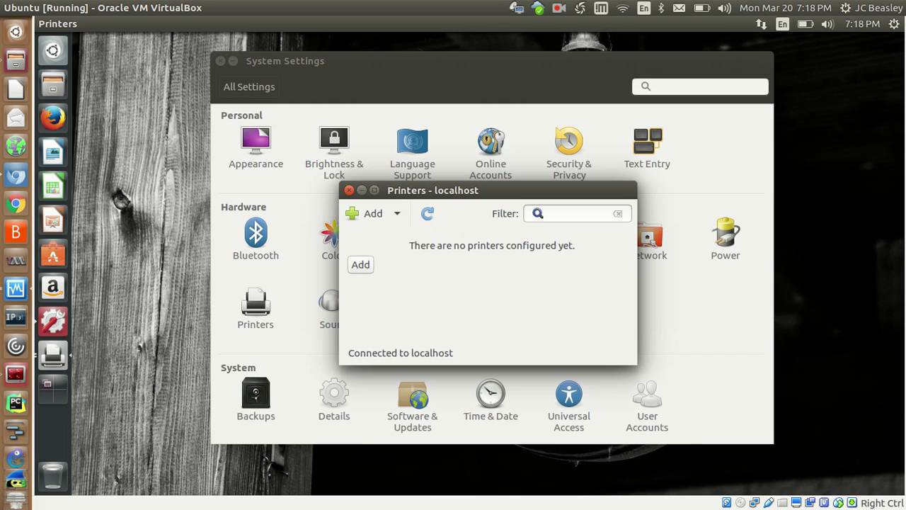
Maximize the Printers window and restore it to its normal size
key("ctrl+super+Up")
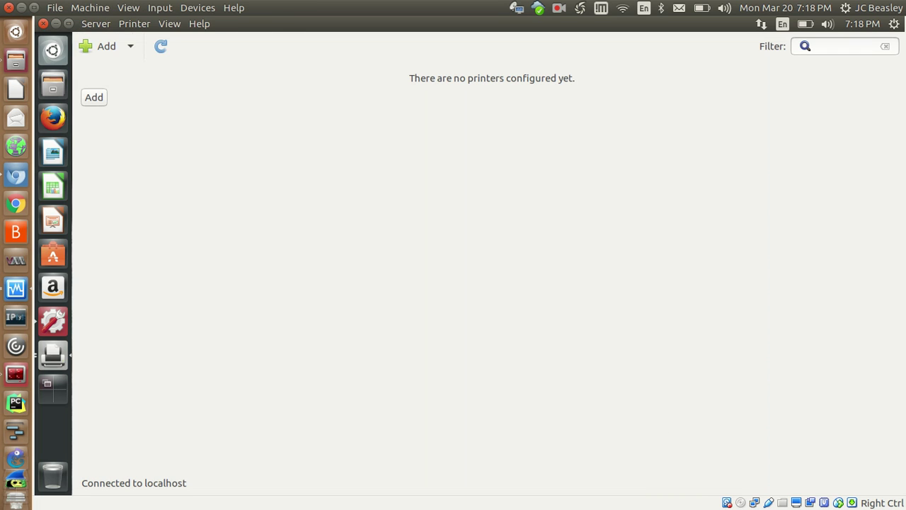
left_click(90, 8)
key("Escape")
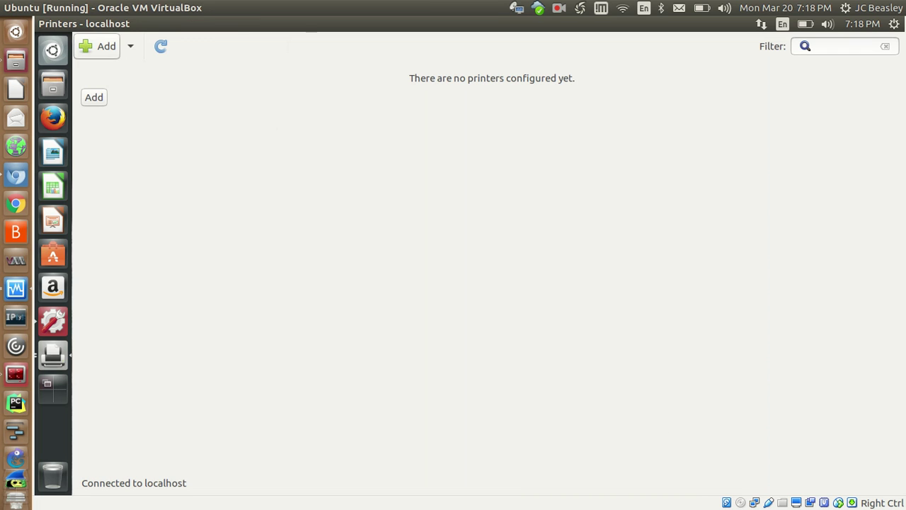
key("ctrl+super+Down")
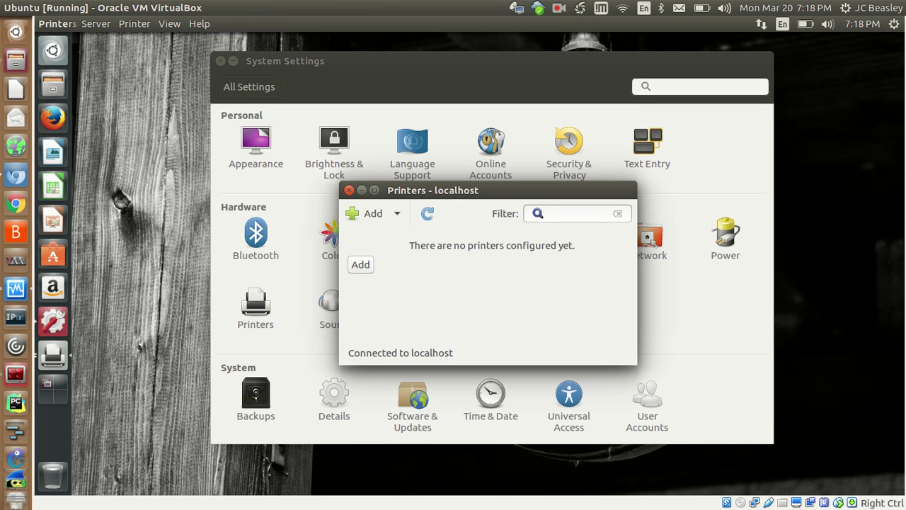
Look through the server, printer and view commands available for Printers and close its window
key("alt+s")
key("Down")
key("Down")
key("Down")
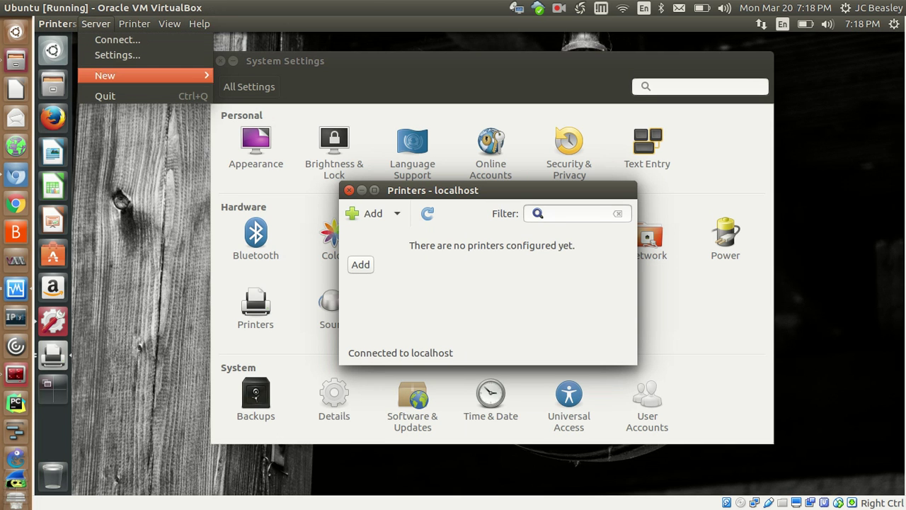
key("Up")
key("Up")
key("Right")
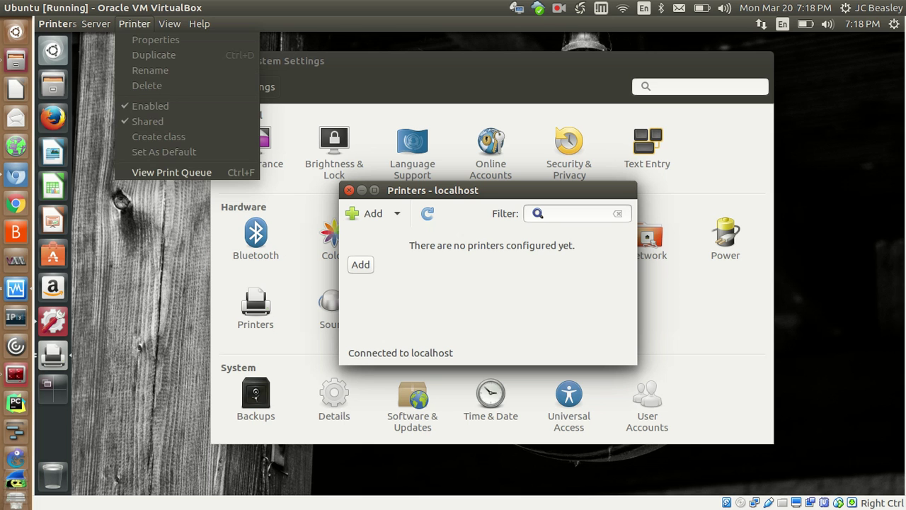
key("Right")
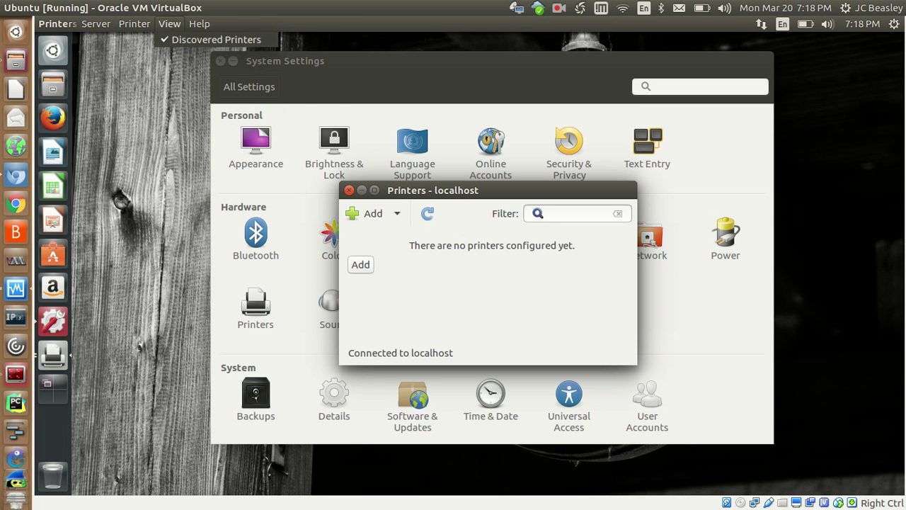
key("Escape")
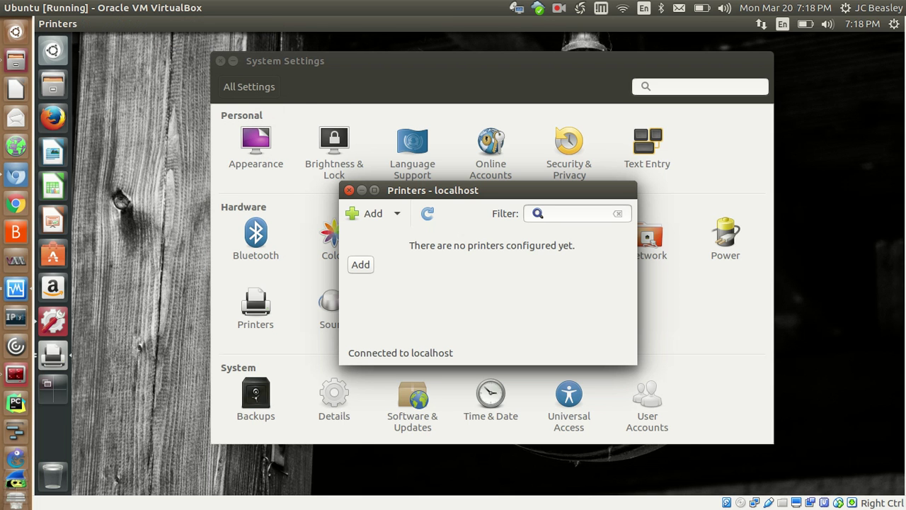
left_click(363, 213)
key("alt+F4")
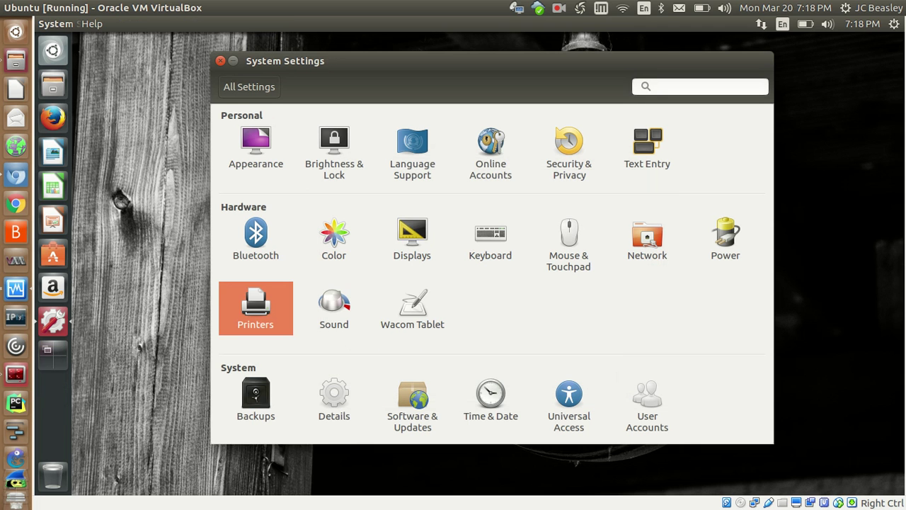
Open the Sound settings and choose Analog Output / No Amplifier as the output device
key("Right")
key("Return")
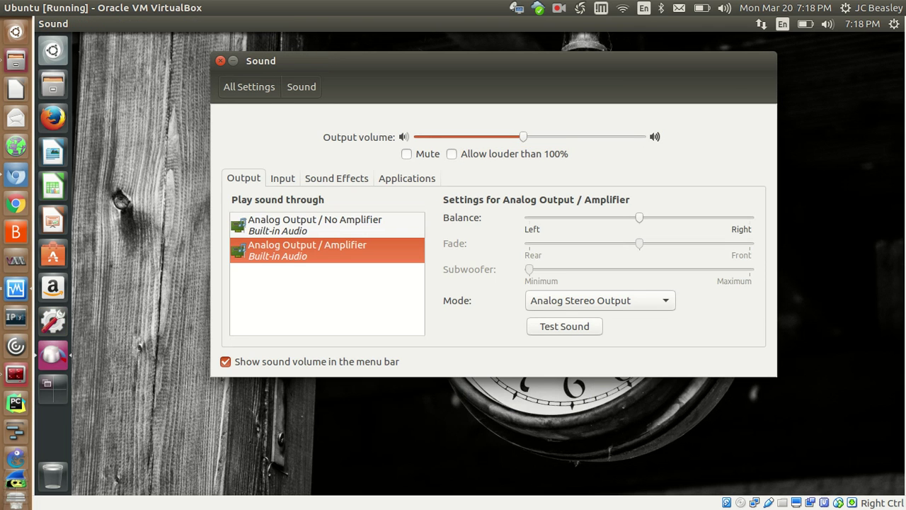
left_click(326, 224)
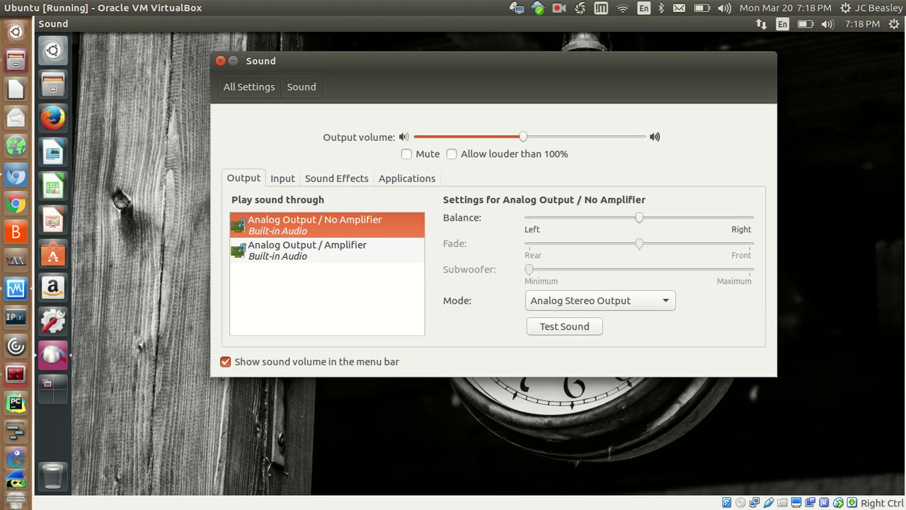
Look briefly through the sound Input, Sound Effects and Applications settings and return to Output
key("shift+Tab")
key("Right")
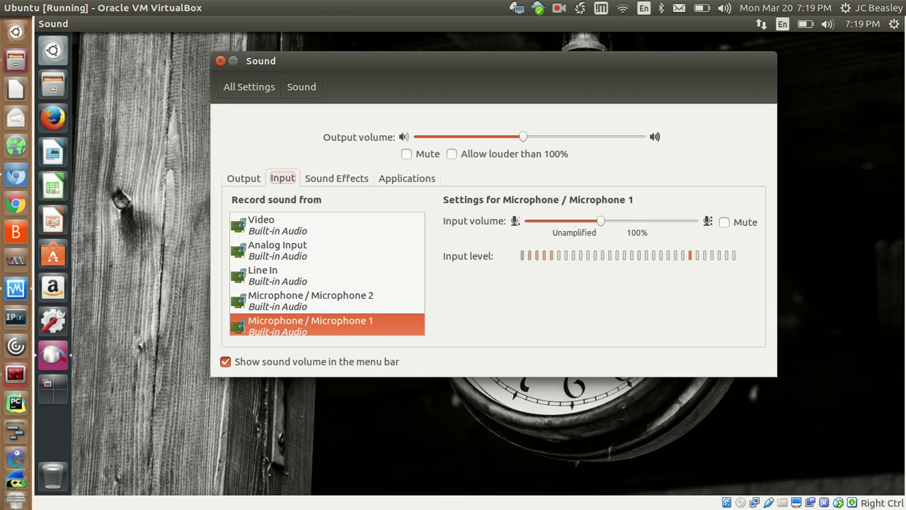
key("Right")
key("Right")
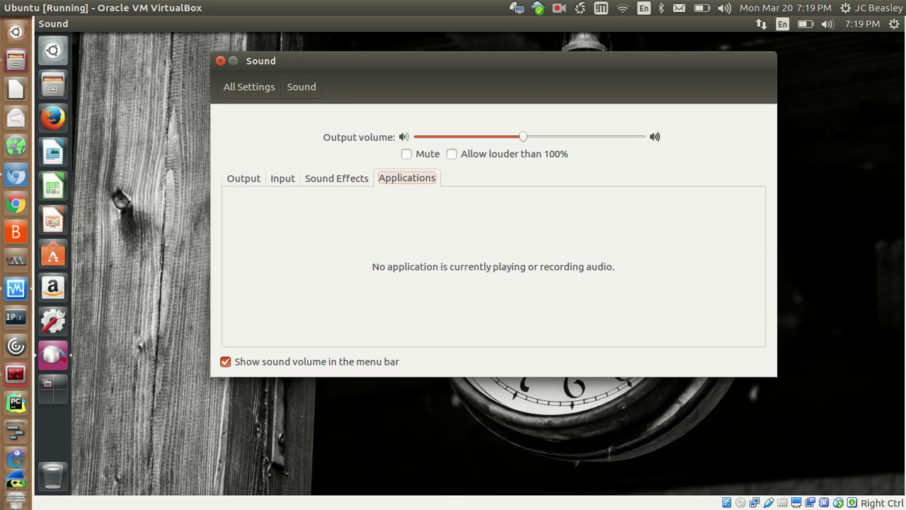
key("Right")
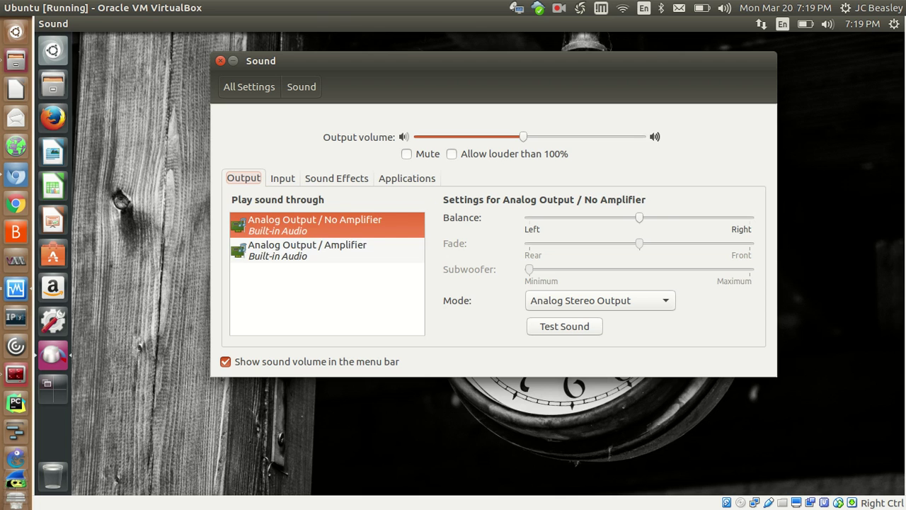
Switch the output device to Amplifier and back to No Amplifier, and view the available output modes
left_click(327, 249)
left_click(327, 225)
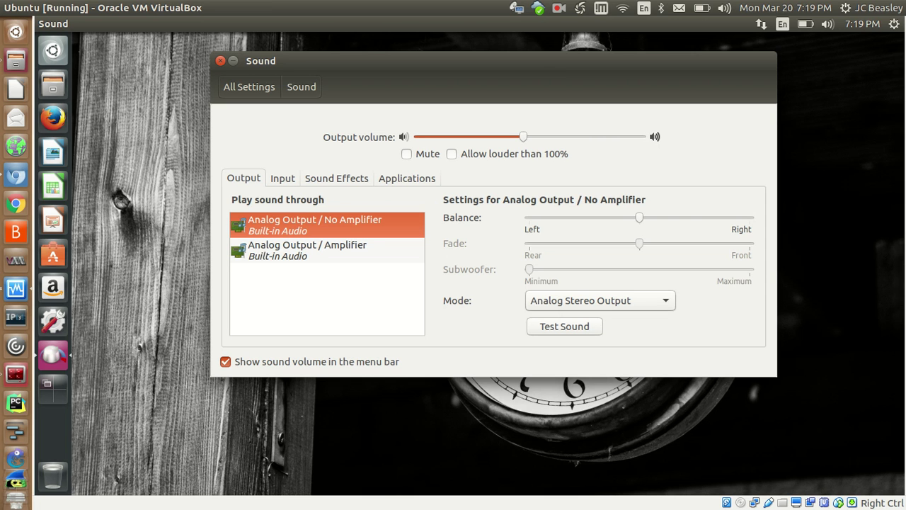
left_click(600, 300)
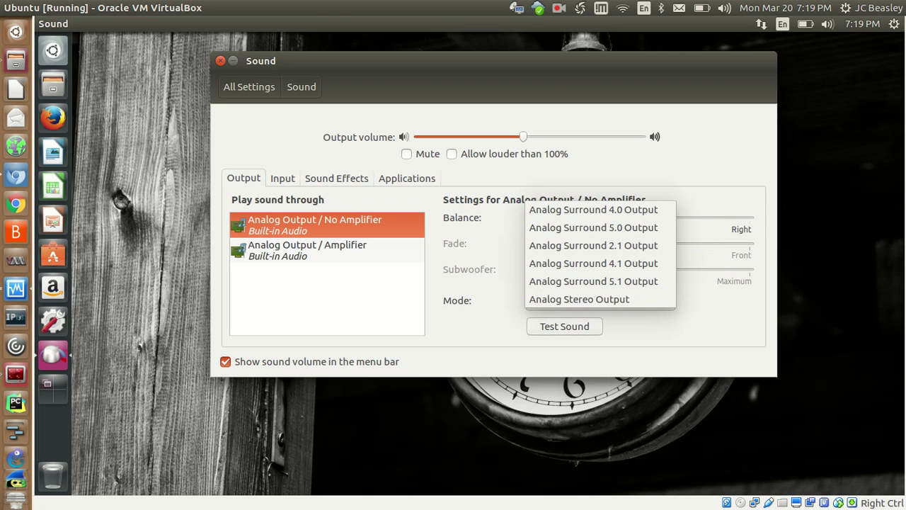
key("Escape")
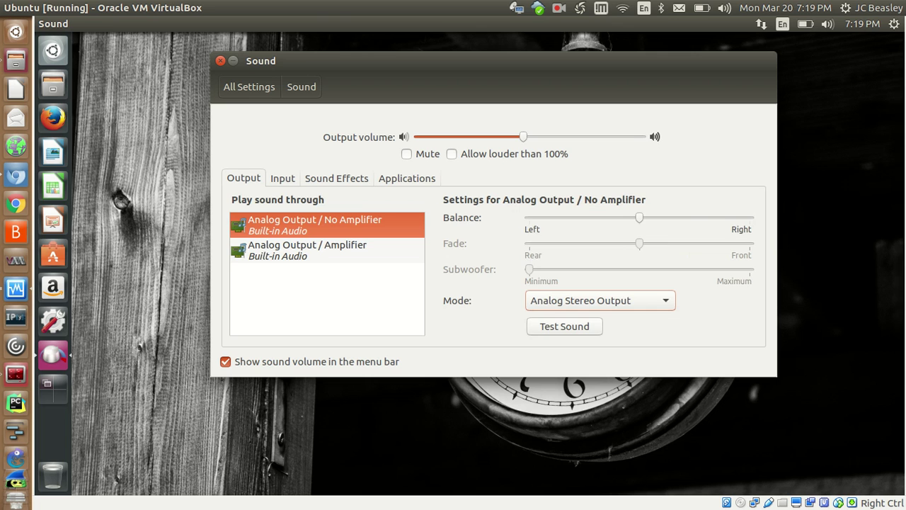
Examine the microphone input settings, the alert sound options and the per-application audio settings
left_click(282, 177)
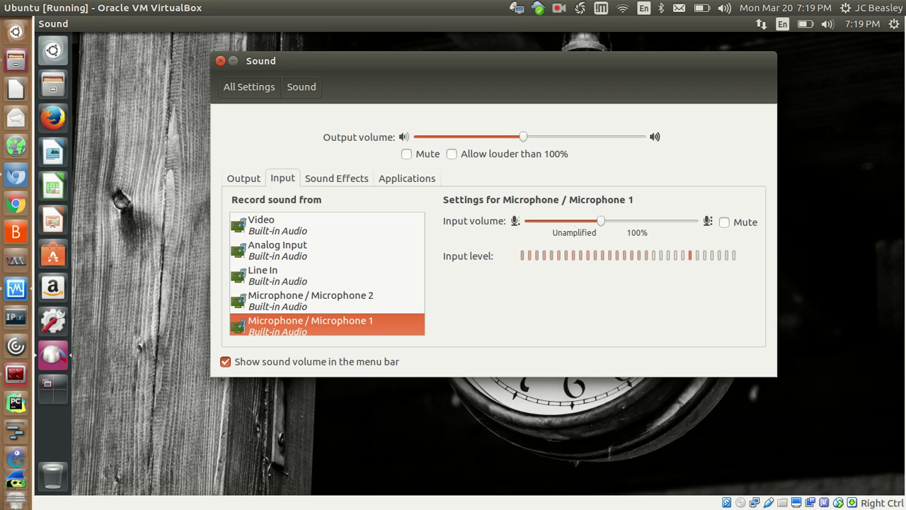
left_click(336, 178)
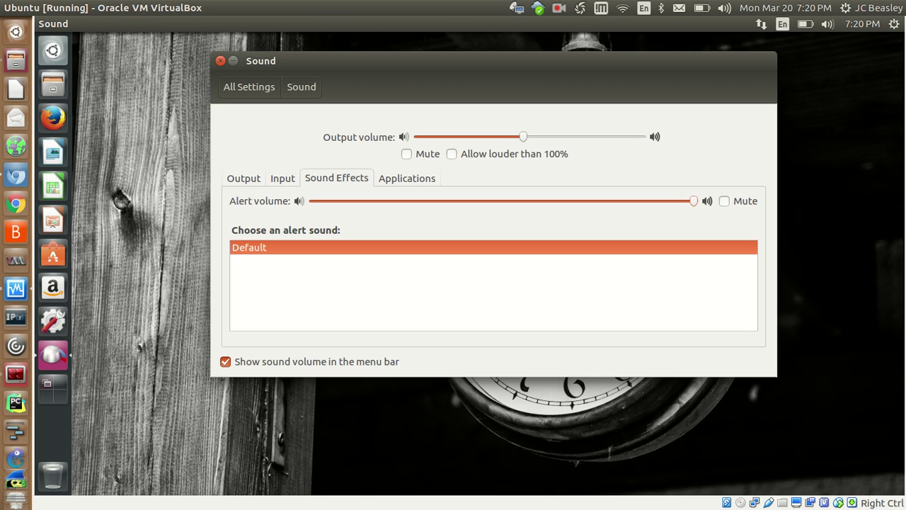
left_click(406, 178)
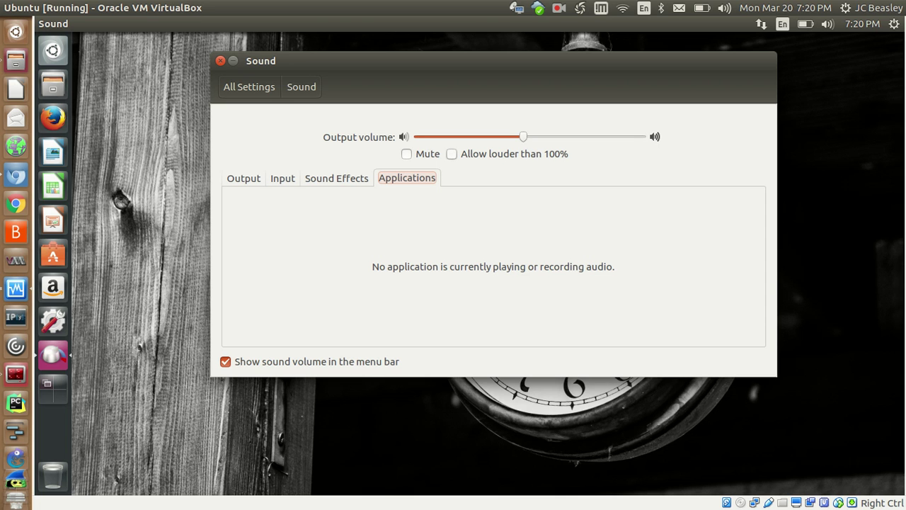
Raise the output volume, try allowing it louder than 100%, and lower the volume with that option switched back off
left_click_drag(523, 137, 544, 137)
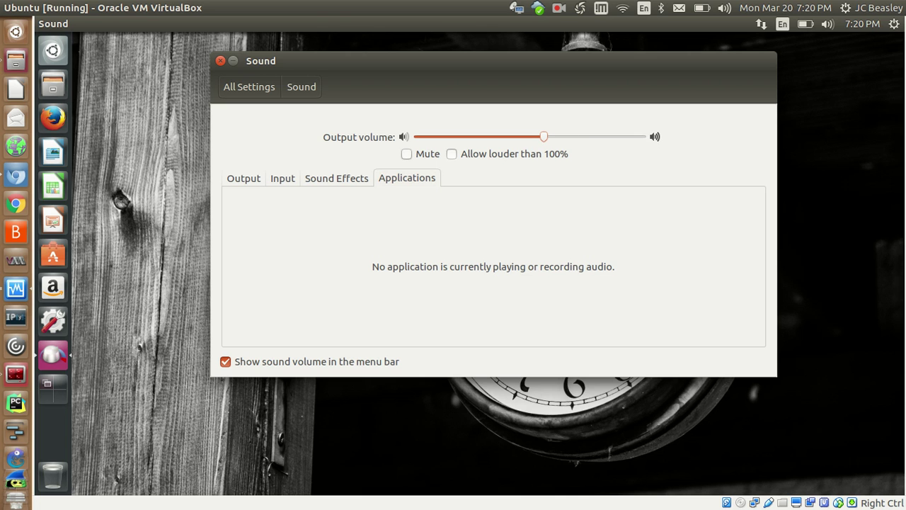
left_click(452, 153)
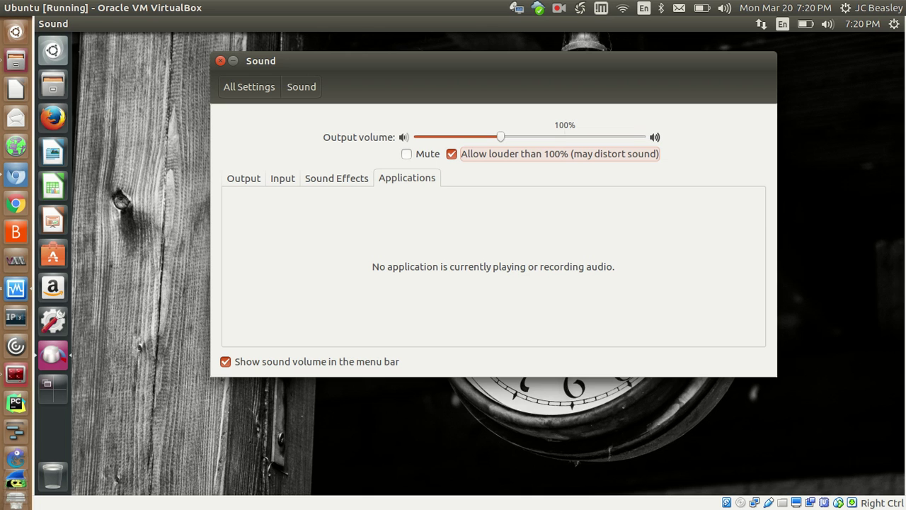
left_click_drag(500, 137, 460, 136)
left_click(452, 153)
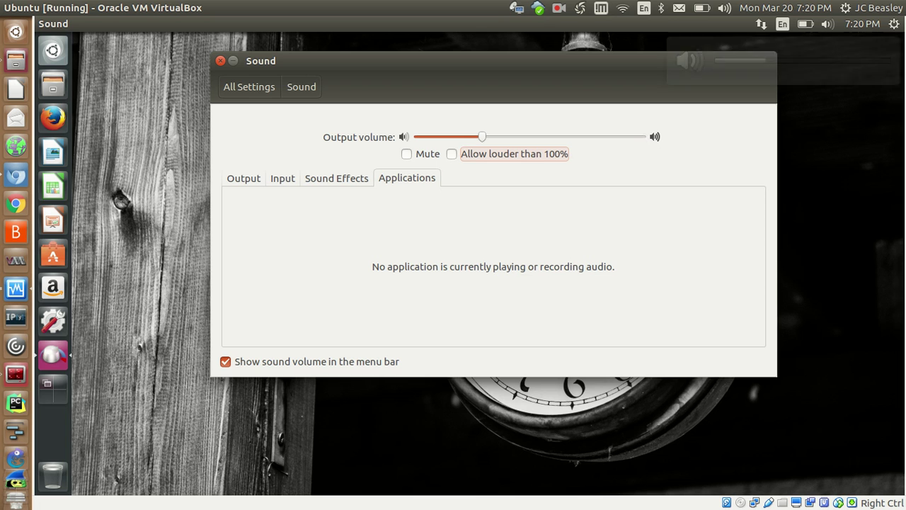
Return to the settings overview and view the Wacom Tablet settings
left_click(250, 86)
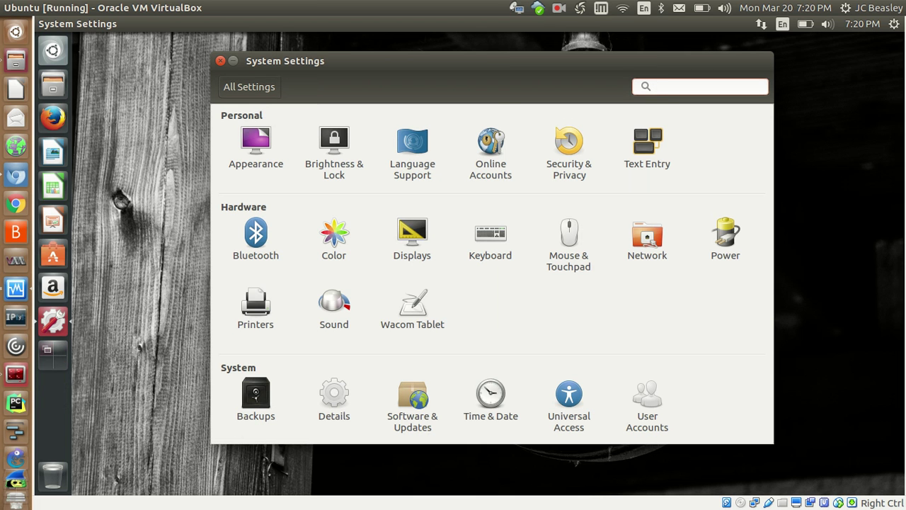
left_click(412, 308)
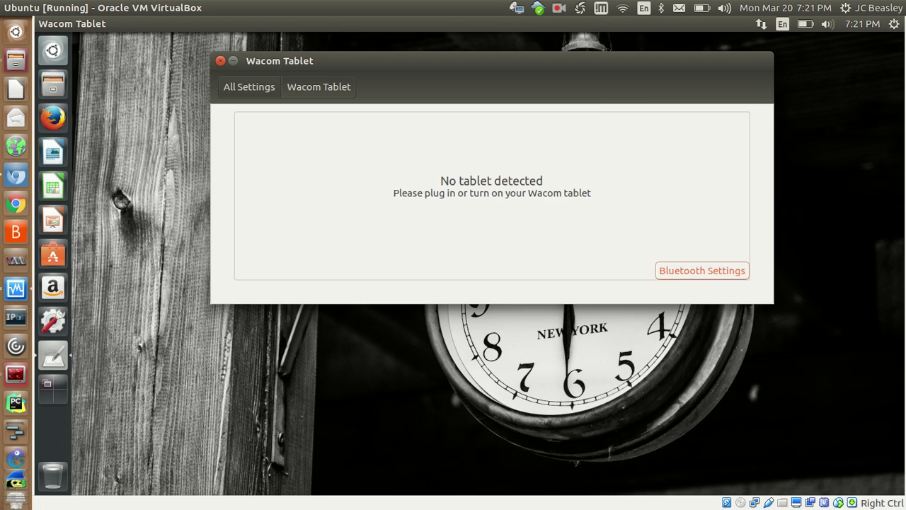
Return to the settings overview and open Backups to view the overview, the folders to save and the folders to ignore
left_click(249, 87)
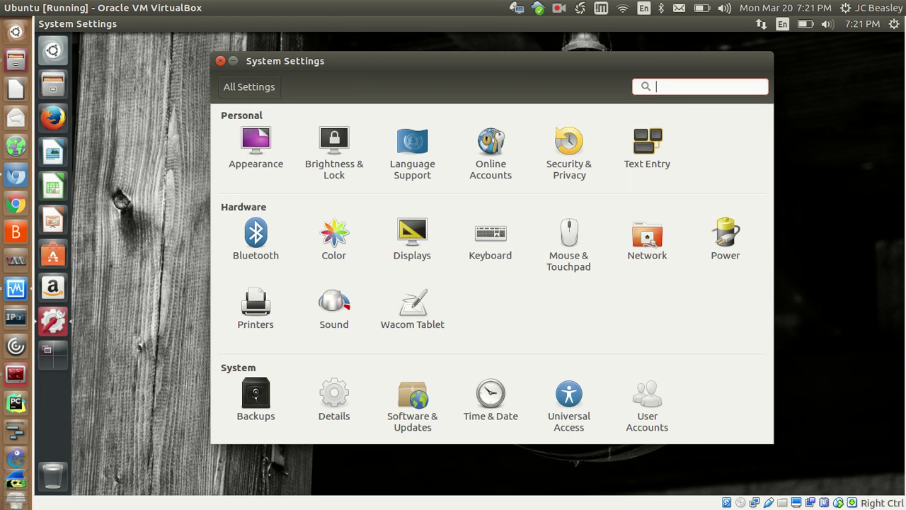
left_click(255, 397)
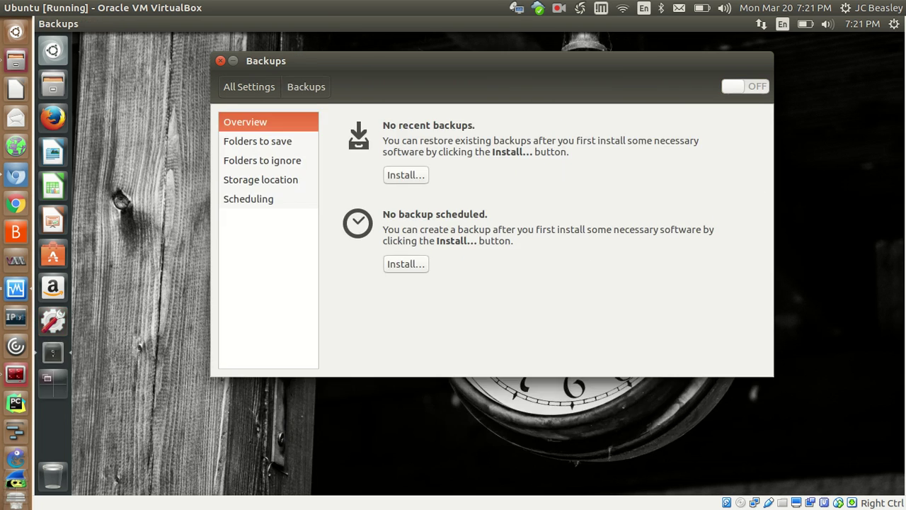
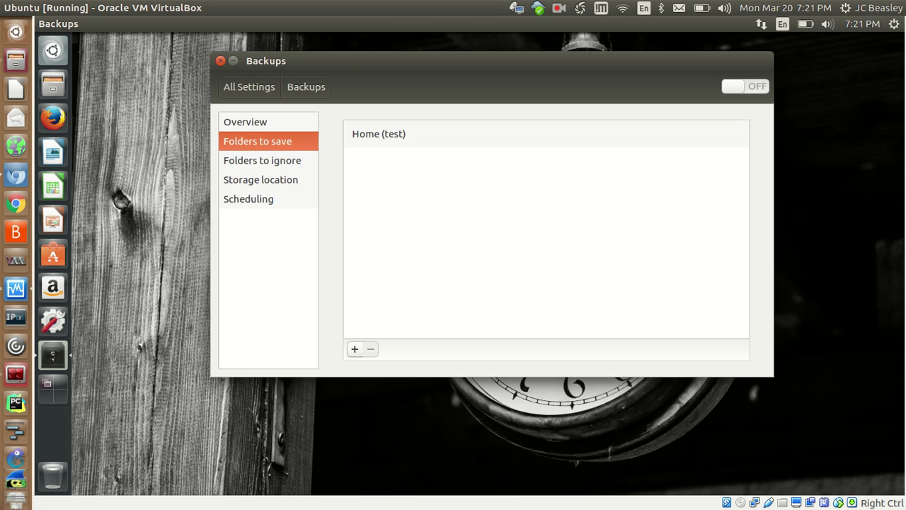
left_click(262, 160)
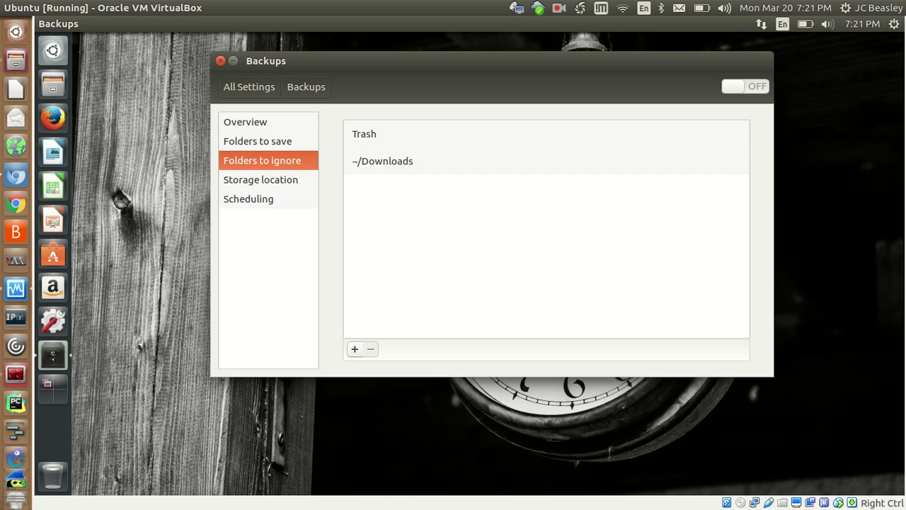
left_click(363, 134)
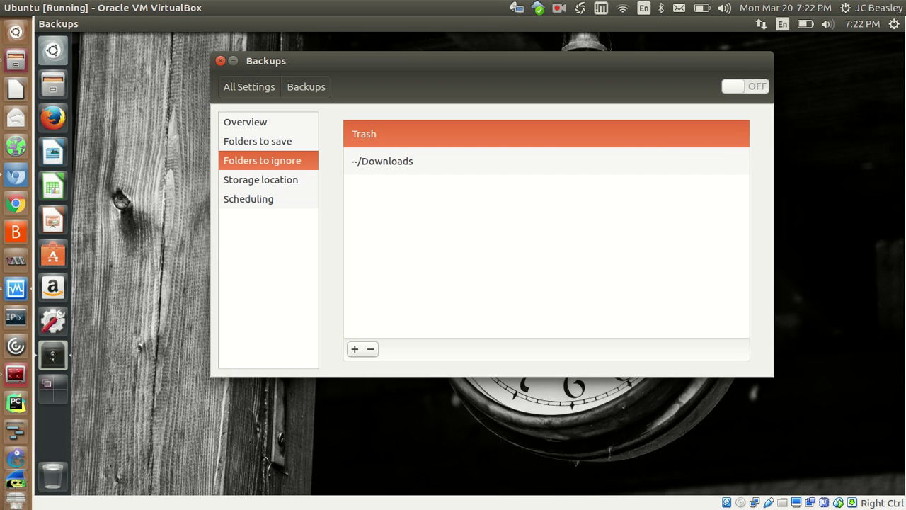
View the backup storage location settings and the available location types, keeping Local Folder
left_click(260, 180)
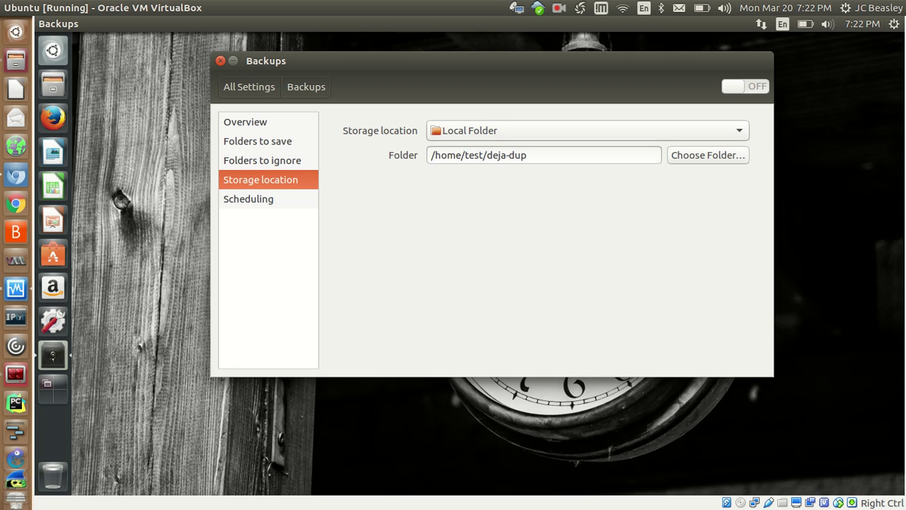
left_click(587, 130)
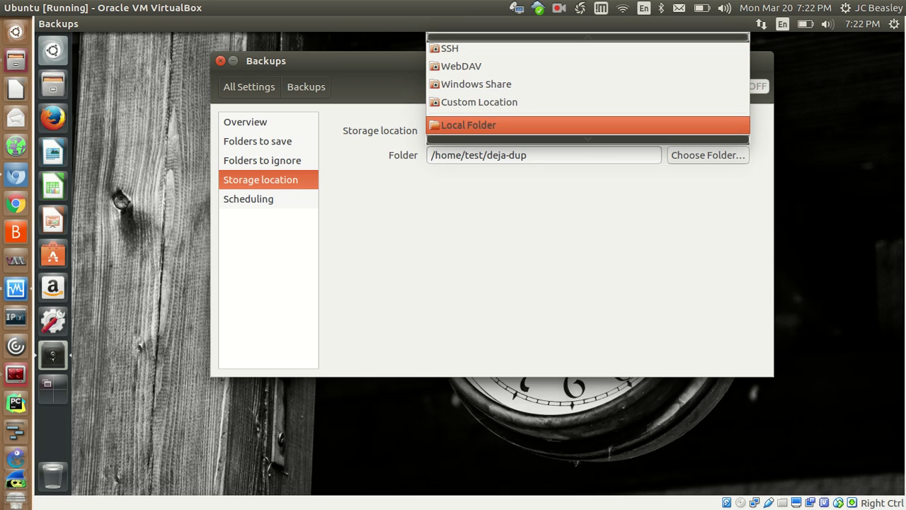
key("Return")
key("Return")
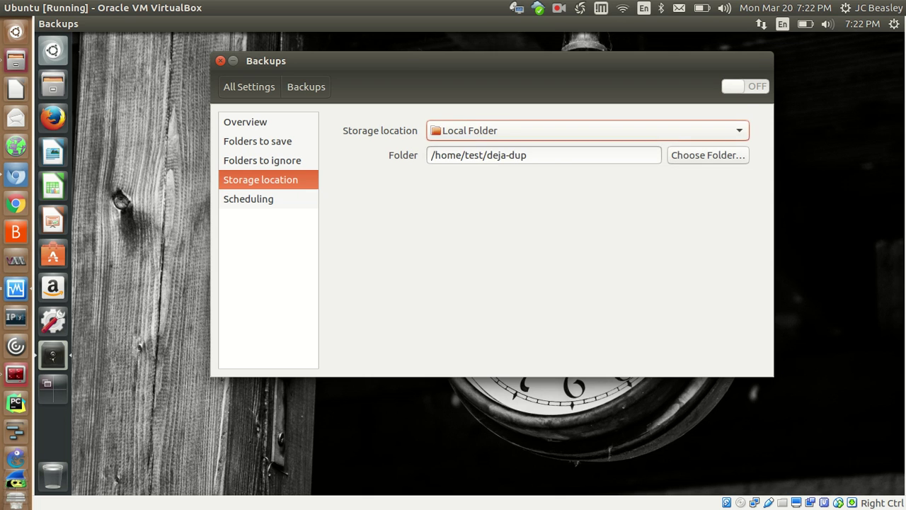
key("Escape")
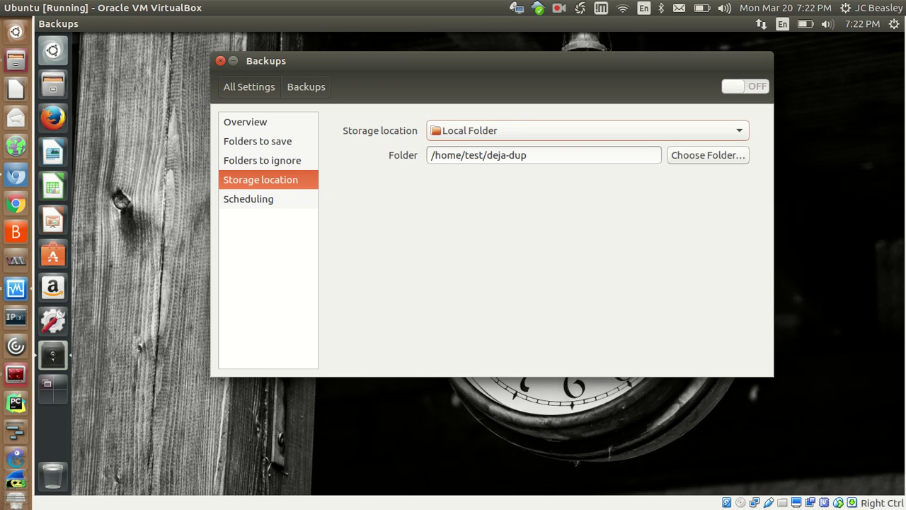
key("Return")
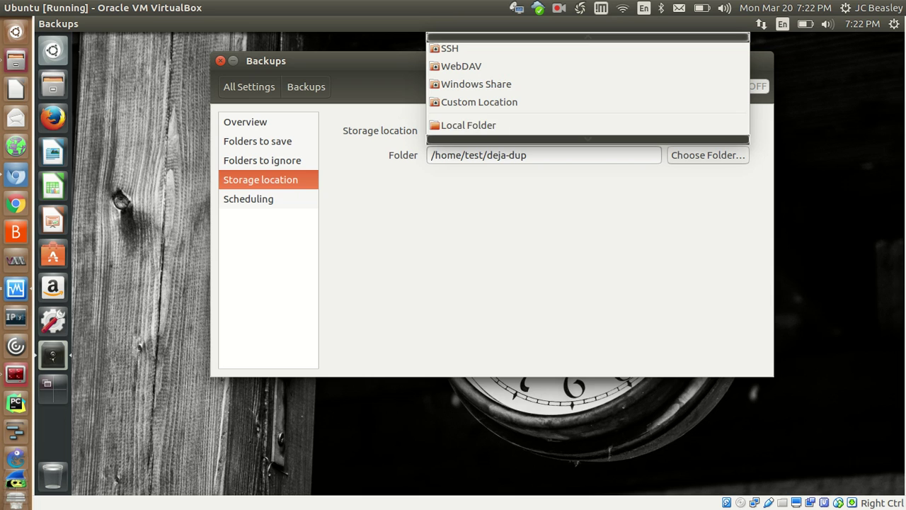
key("Up")
Turn on automatic backup in the scheduling settings, try the Day interval and set it back to Week
left_click(248, 199)
left_click(247, 199)
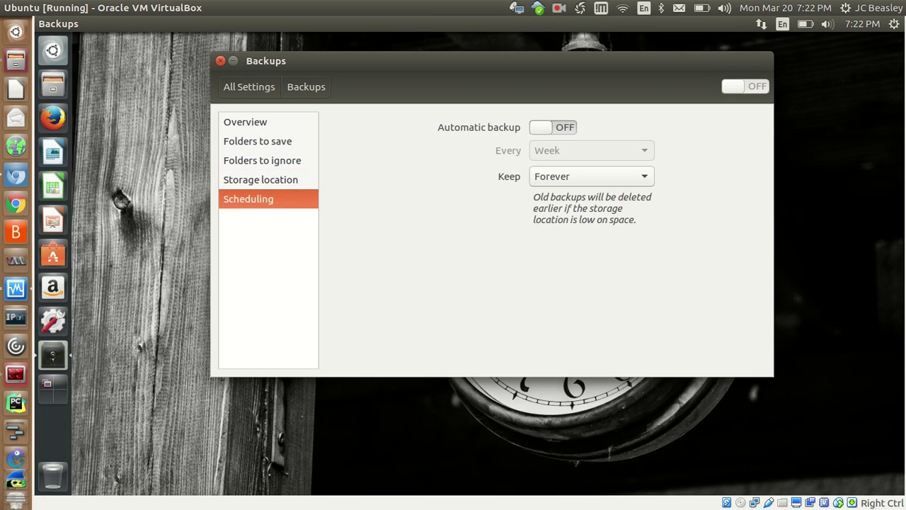
left_click(552, 128)
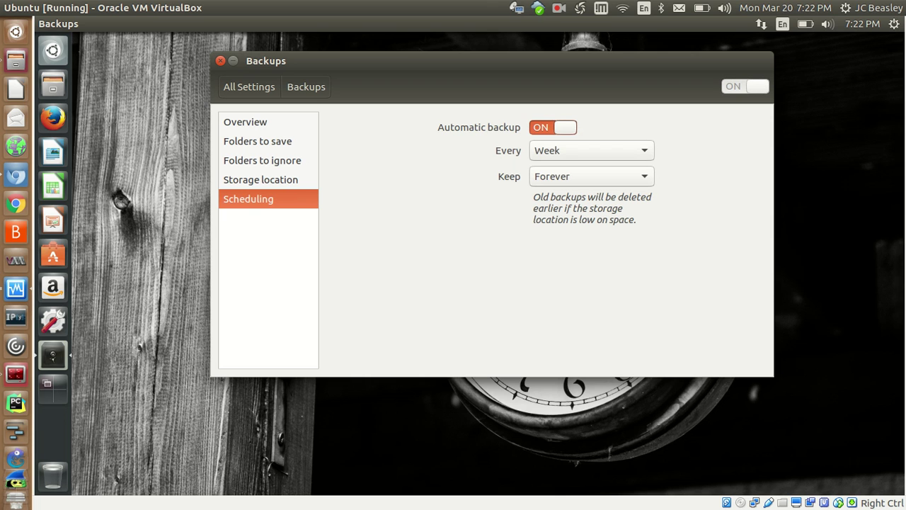
left_click(591, 150)
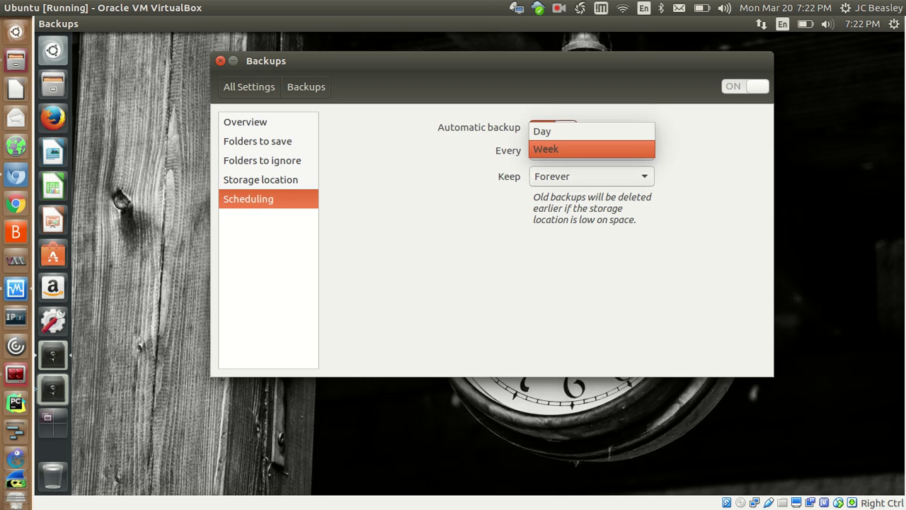
left_click(591, 132)
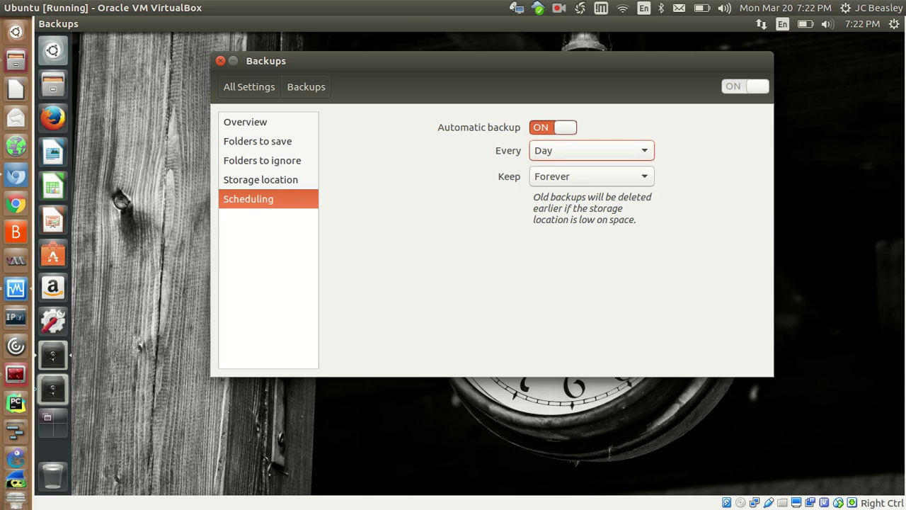
key("space")
key("Down")
key("Return")
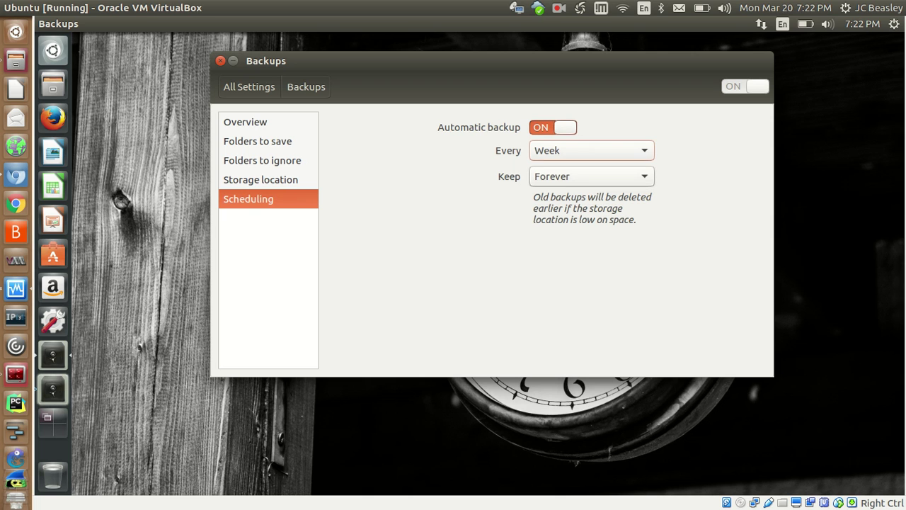
View the options for how long backups are kept without changing Forever, and revisit the storage location and scheduling settings
key("Tab")
key("space")
key("Up")
key("Up")
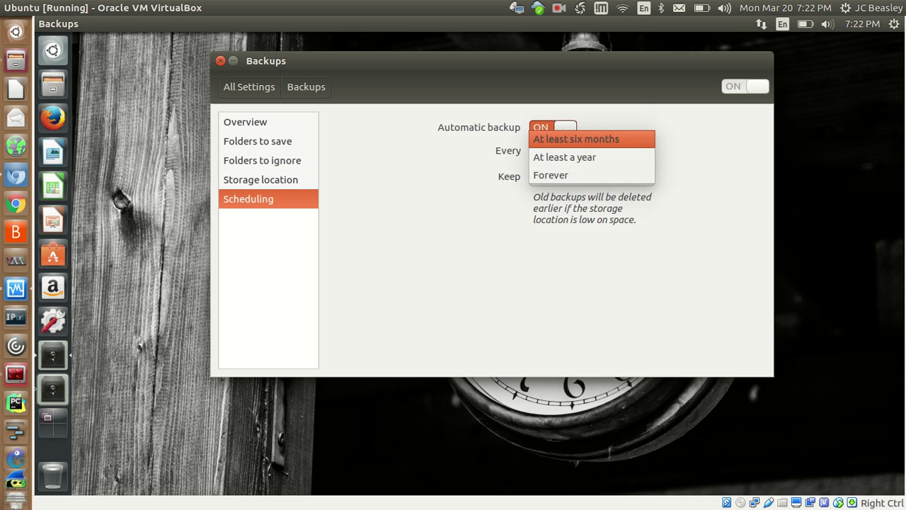
key("Down")
key("Down")
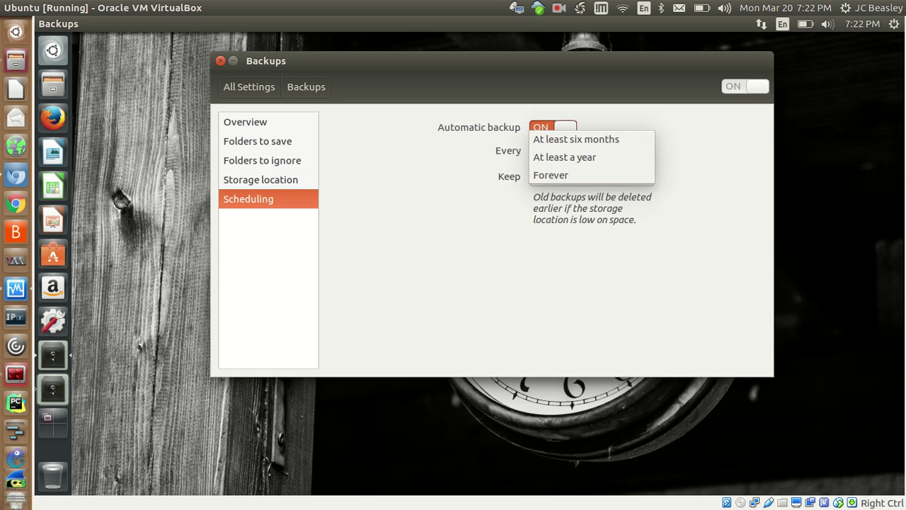
key("Escape")
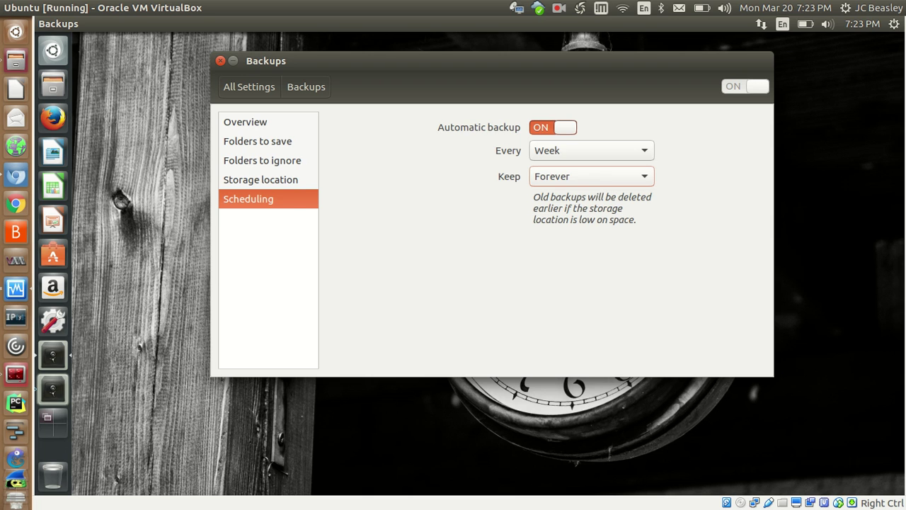
left_click(260, 179)
left_click(247, 198)
Return to the settings overview and examine the system details: device name, memory, processor, graphics and OS type
left_click(249, 86)
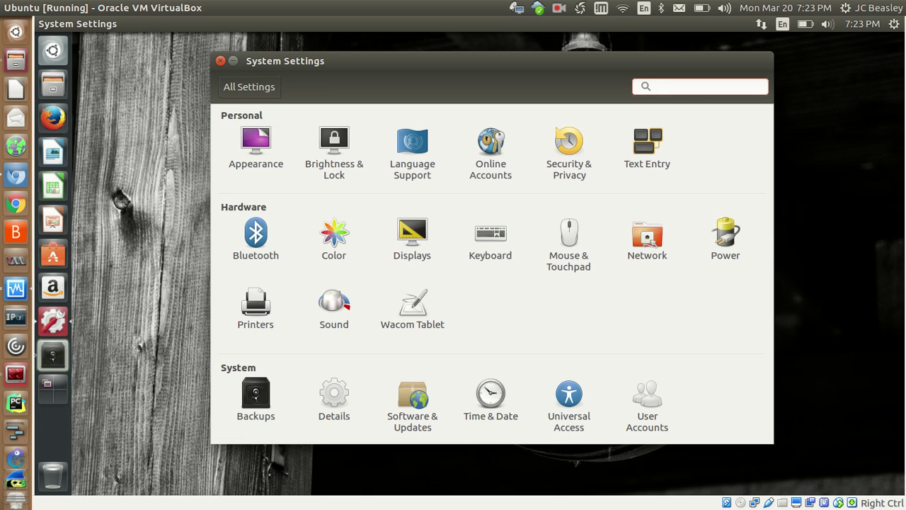
left_click(334, 396)
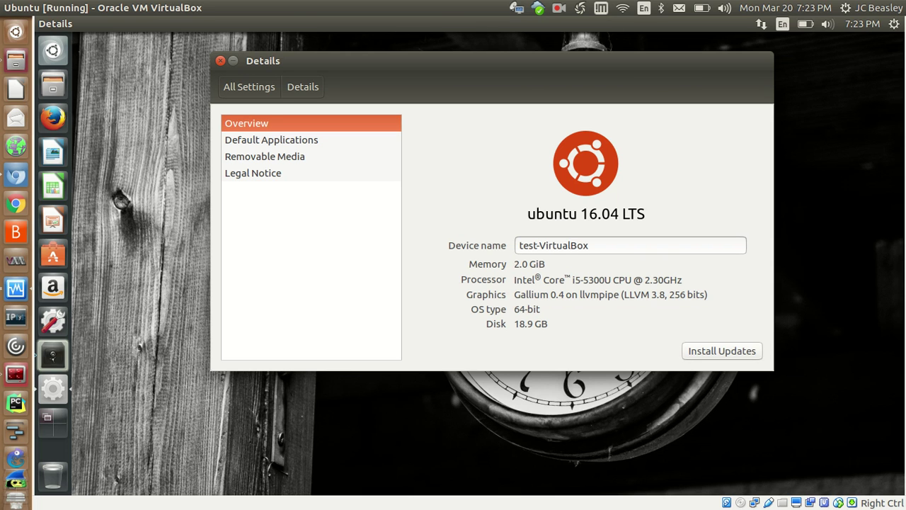
left_click_drag(589, 245, 519, 244)
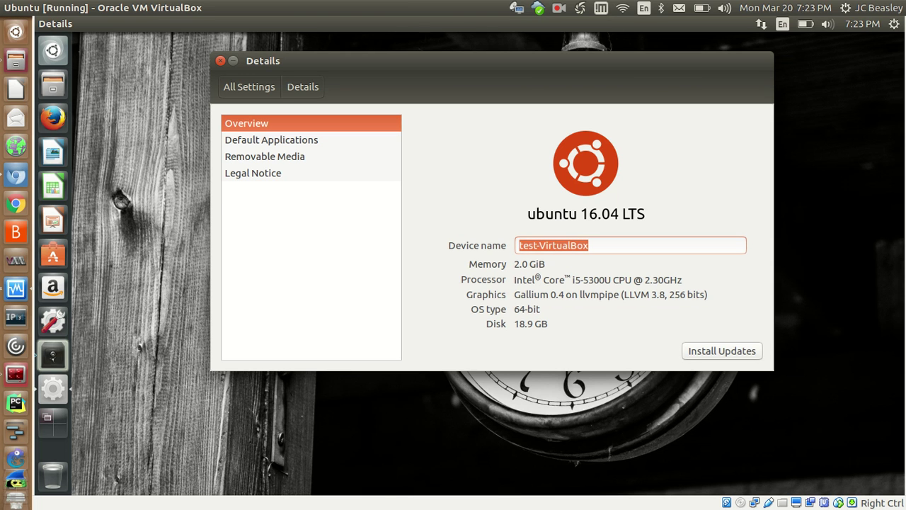
triple_click(532, 263)
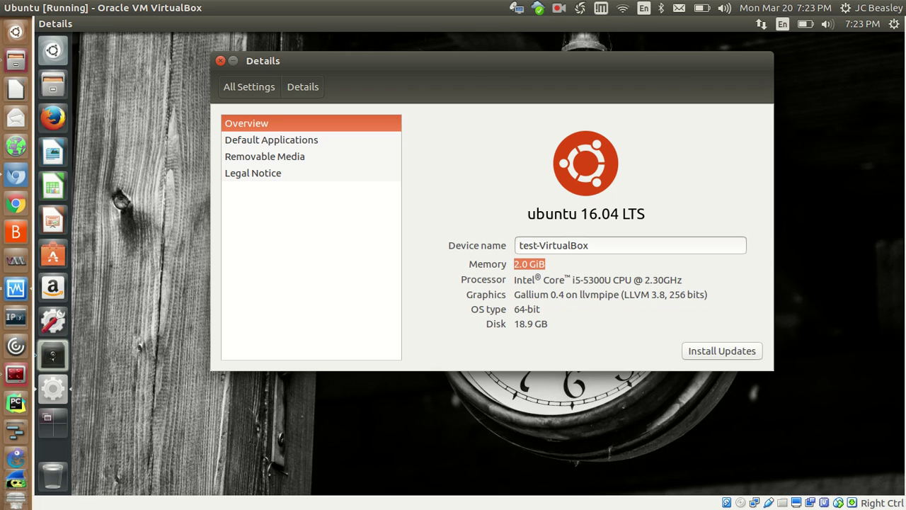
left_click_drag(683, 279, 652, 279)
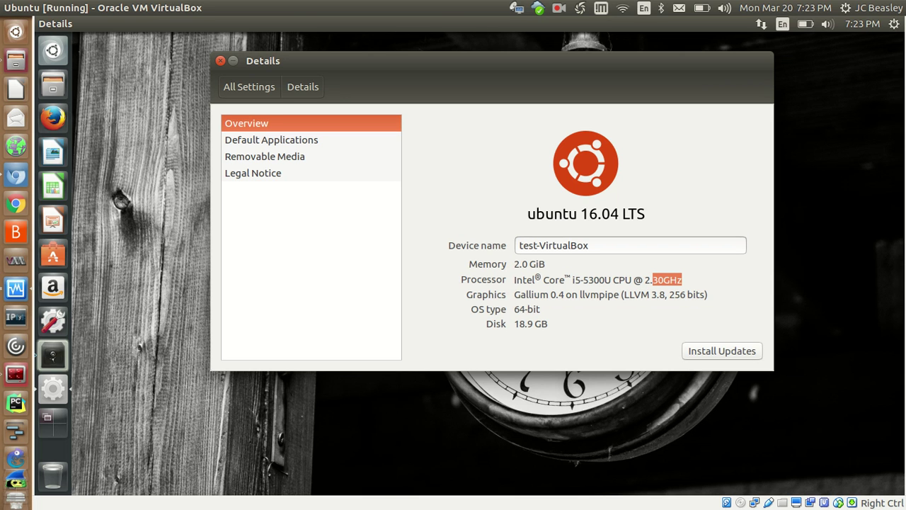
left_click_drag(515, 293, 708, 294)
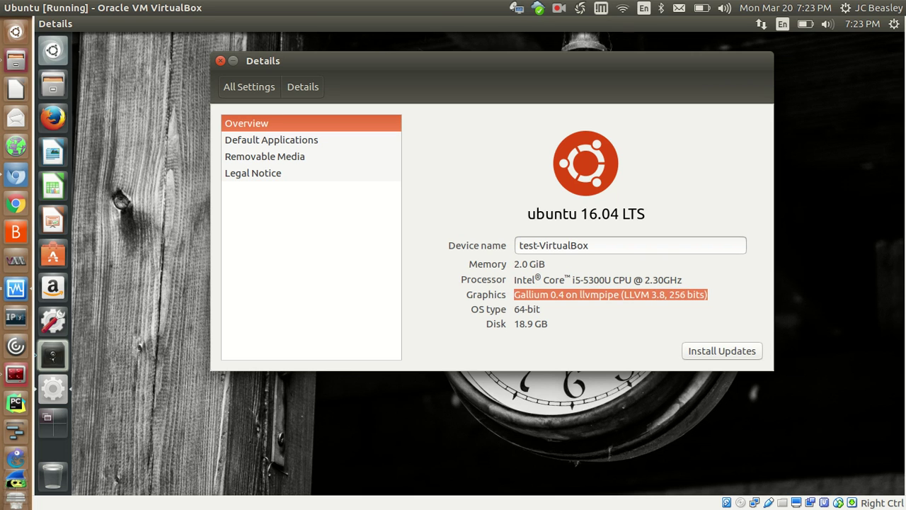
left_click(666, 293)
left_click_drag(515, 309, 540, 310)
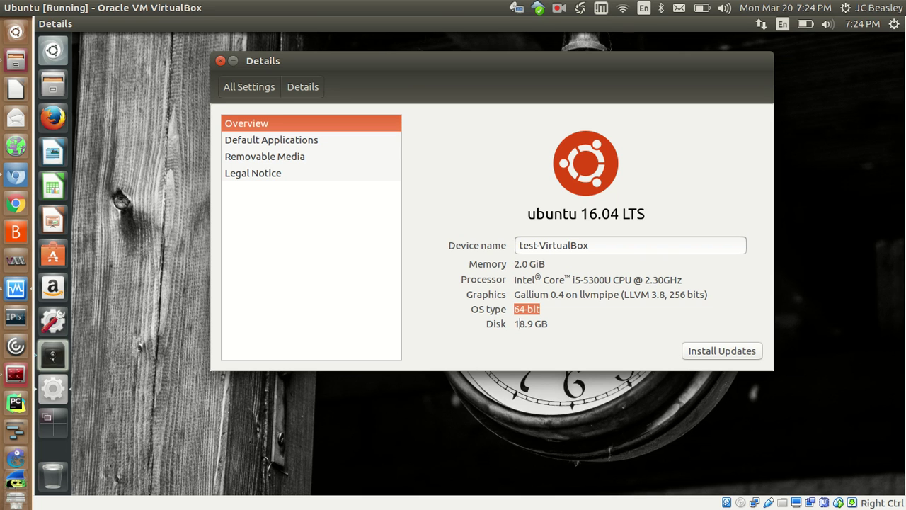
View the default applications and the browser choices for Web, keeping Firefox Web Browser
left_click(271, 140)
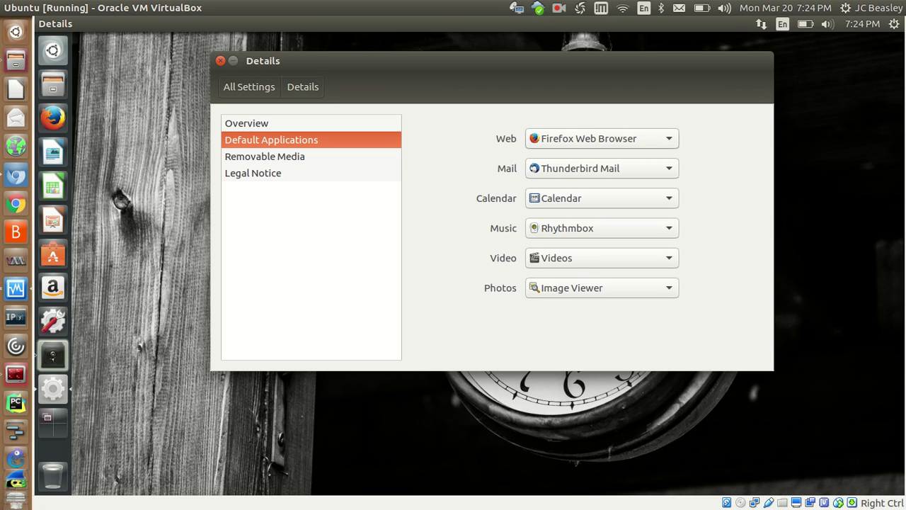
left_click(601, 138)
key("Escape")
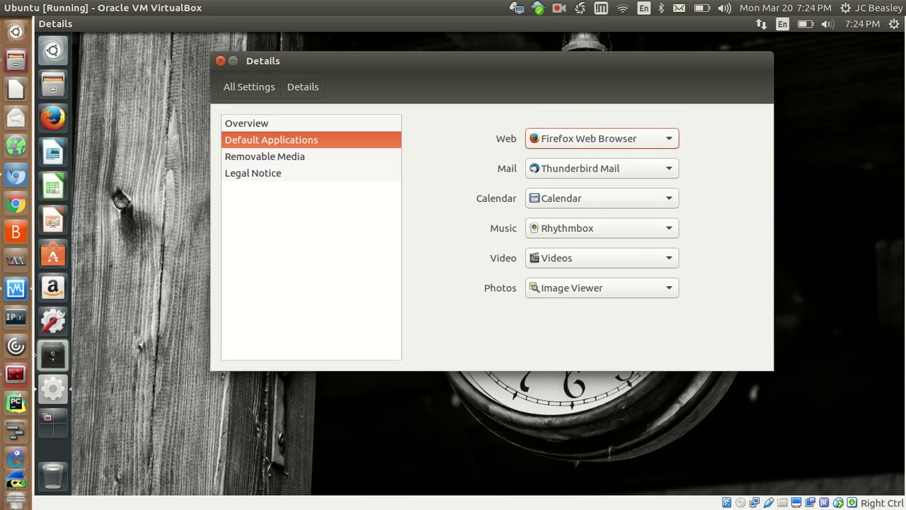
key("space")
key("Down")
key("Up")
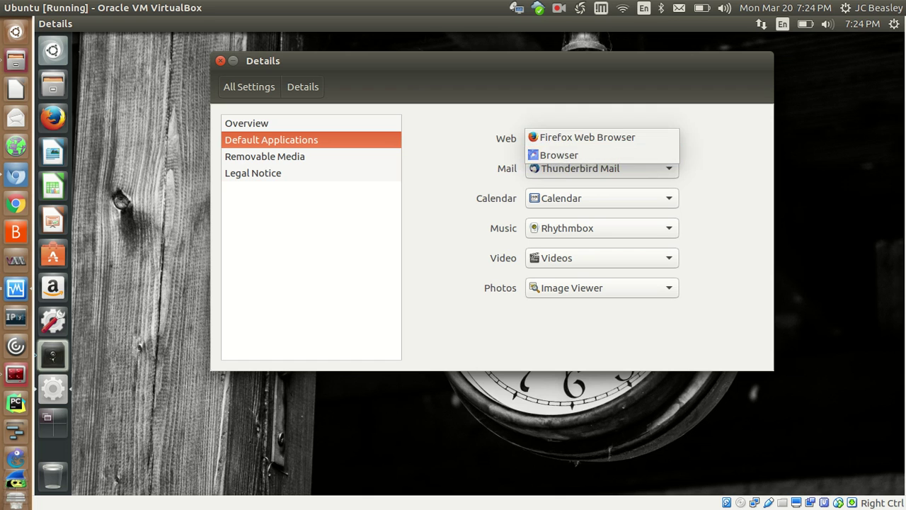
key("Return")
key("space")
key("Down")
key("Escape")
View the available default applications for Mail and Calendar
key("Tab")
key("space")
key("Escape")
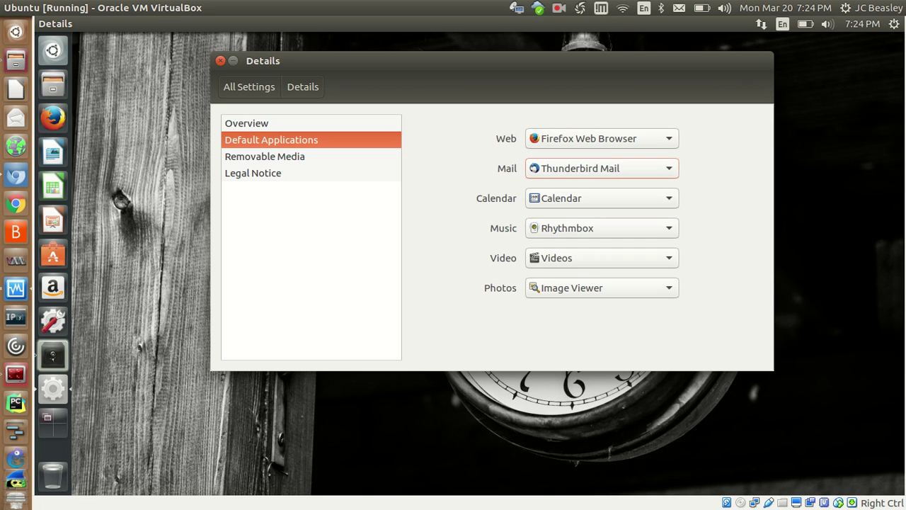
key("Tab")
key("space")
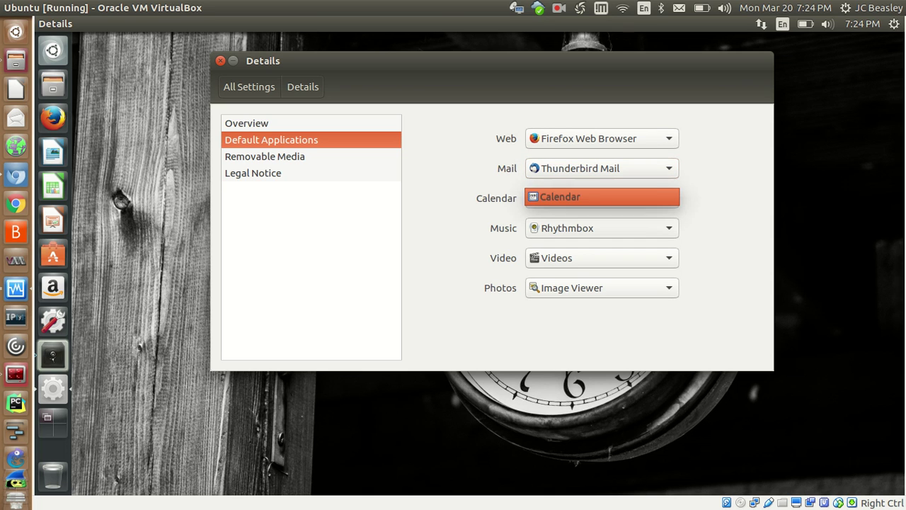
key("Escape")
View the available default applications for Music and Video, keeping Rhythmbox and Videos
key("Tab")
key("space")
key("Down")
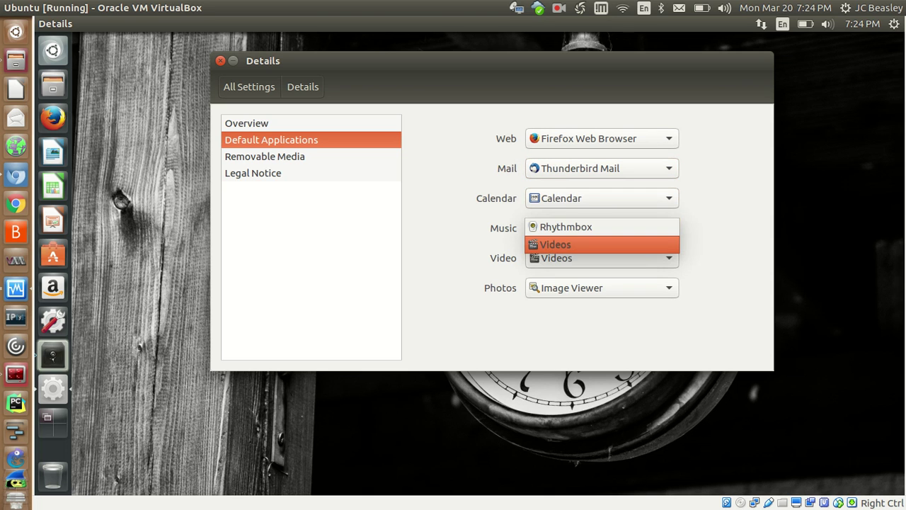
key("Up")
key("Return")
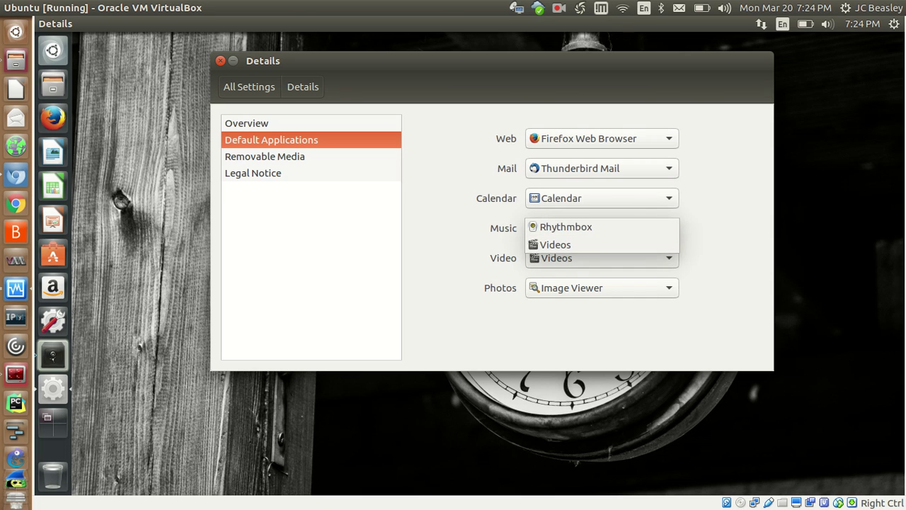
key("Down")
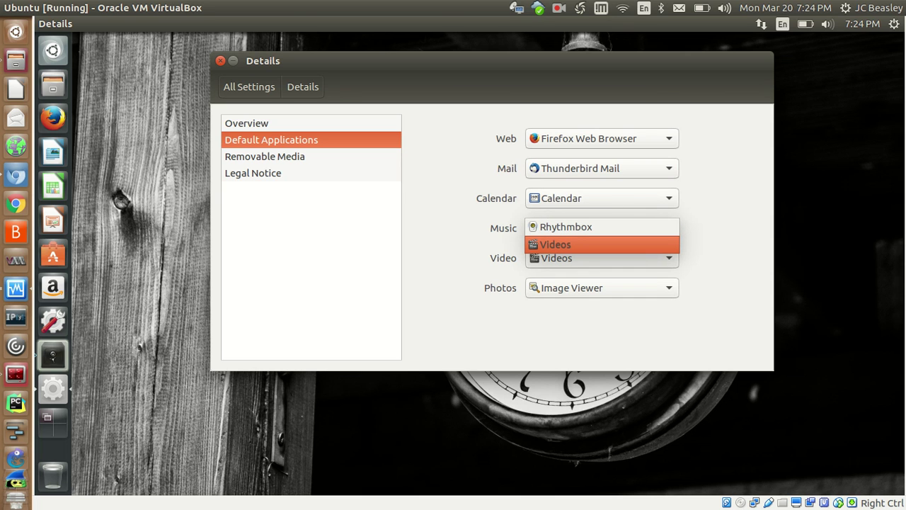
key("Escape")
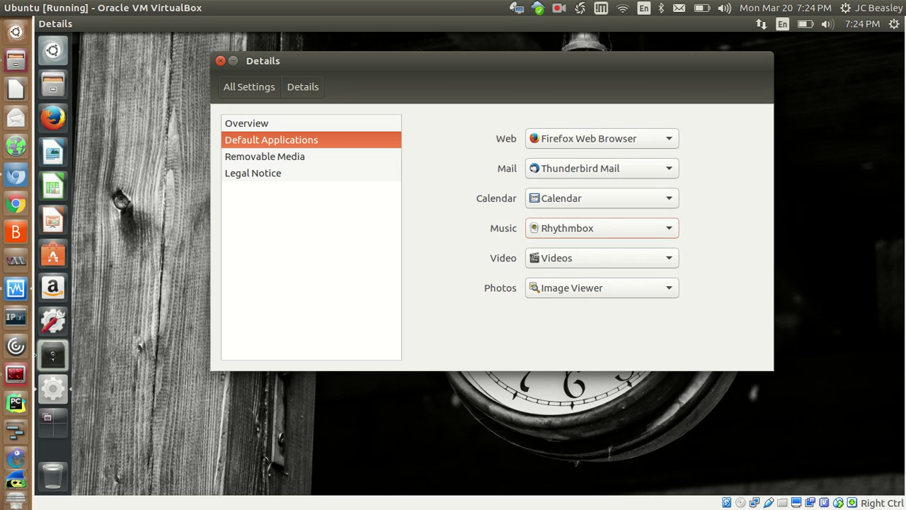
left_click(601, 258)
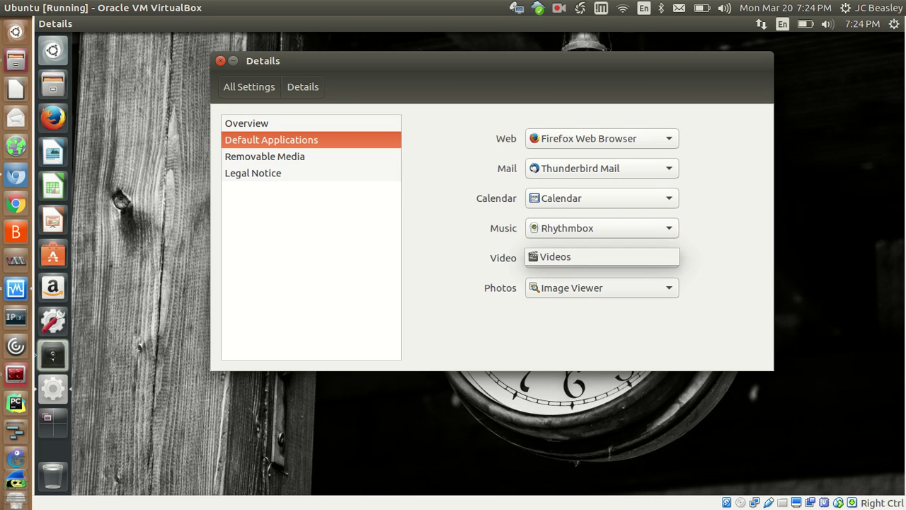
key("Escape")
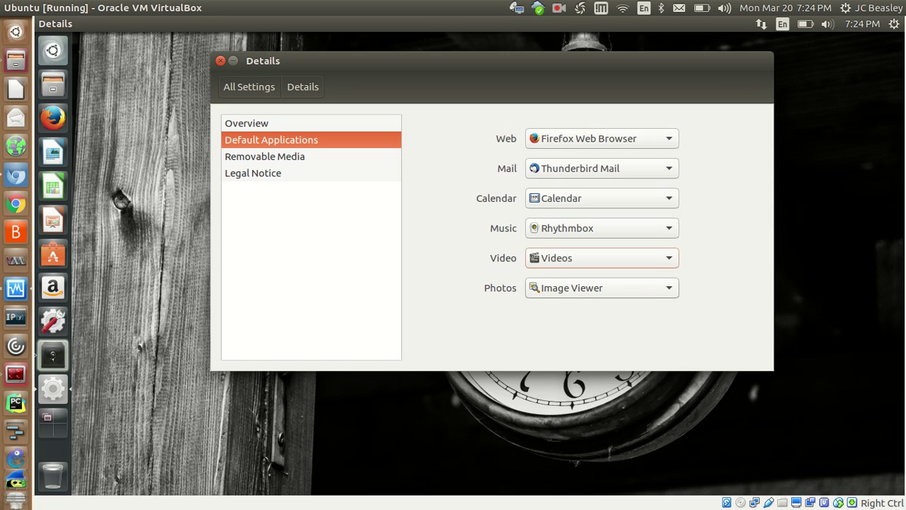
Look through the available default applications for Photos, keeping Image Viewer
key("Tab")
key("space")
key("Down")
key("Down")
key("Down")
key("Down")
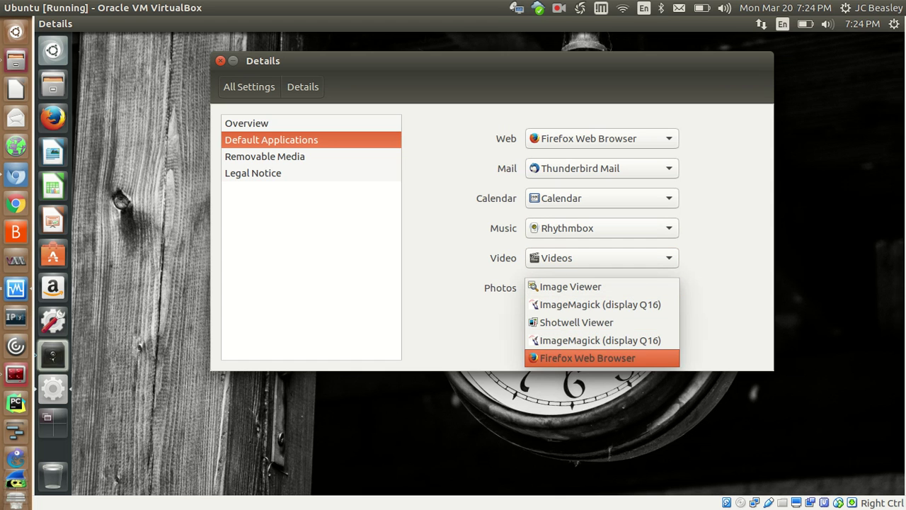
key("Up")
key("Up")
key("Up")
key("Up")
key("Down")
key("Down")
key("Down")
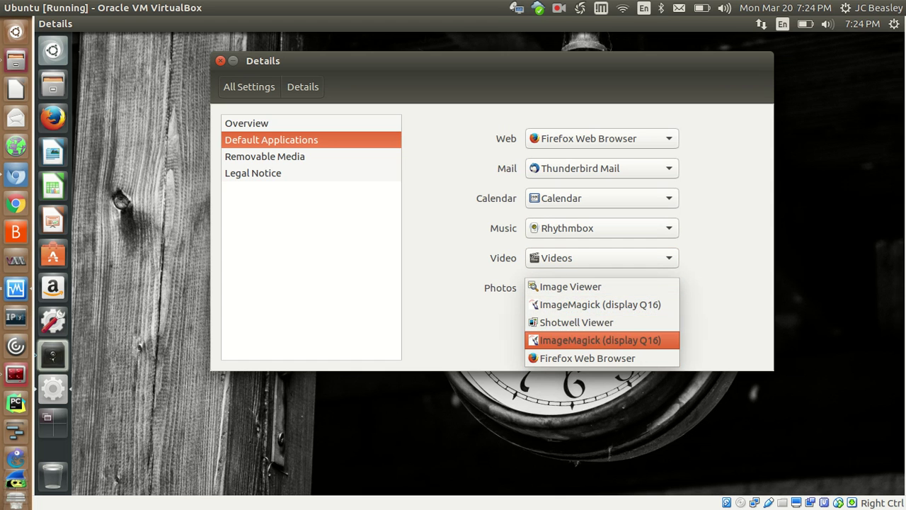
key("Down")
key("Up")
key("Up")
key("Up")
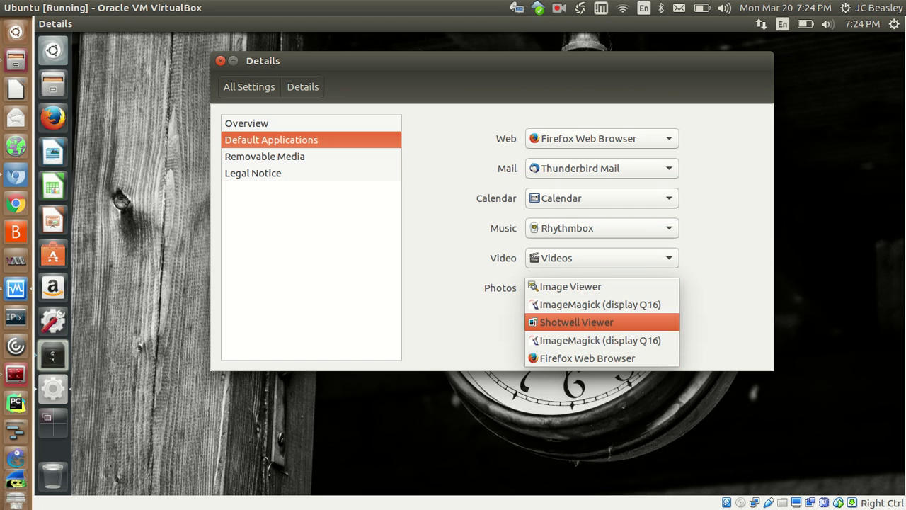
key("Down")
key("Down")
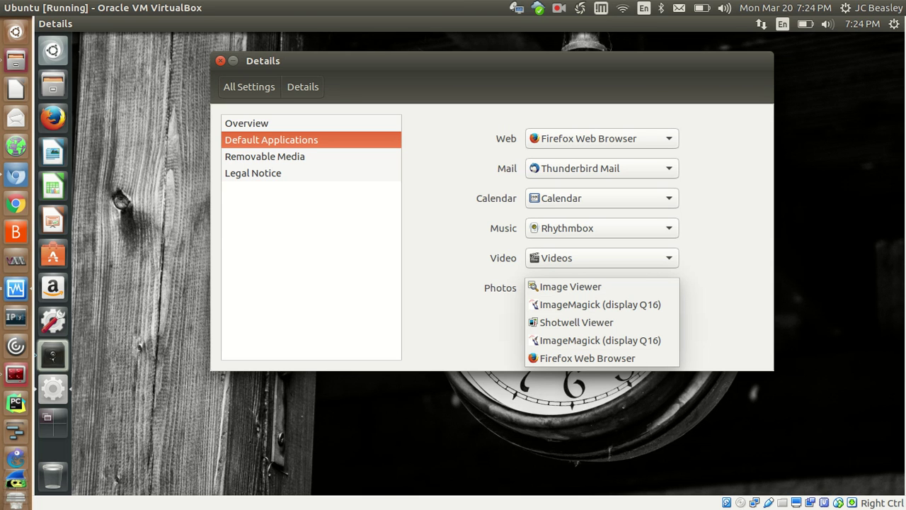
key("Escape")
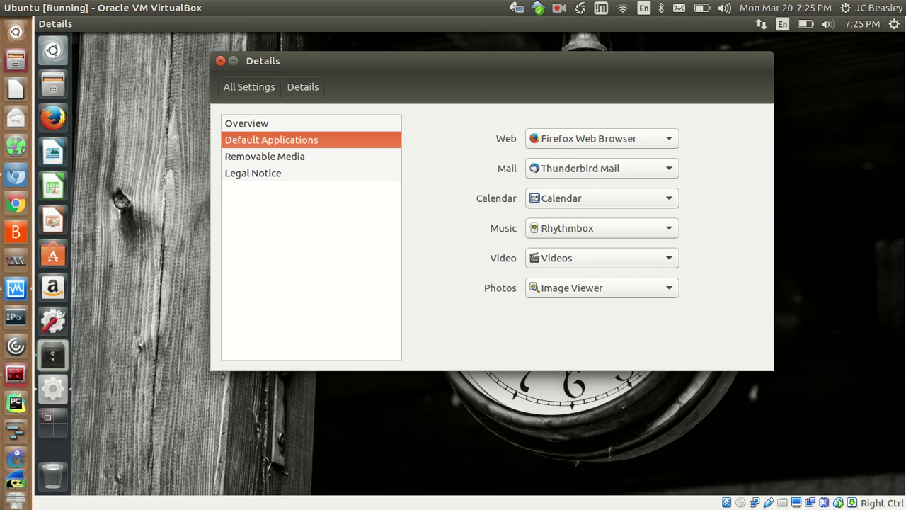
View the removable media handling choices for music players and CD audio without changing them, and read the legal notice
left_click(264, 156)
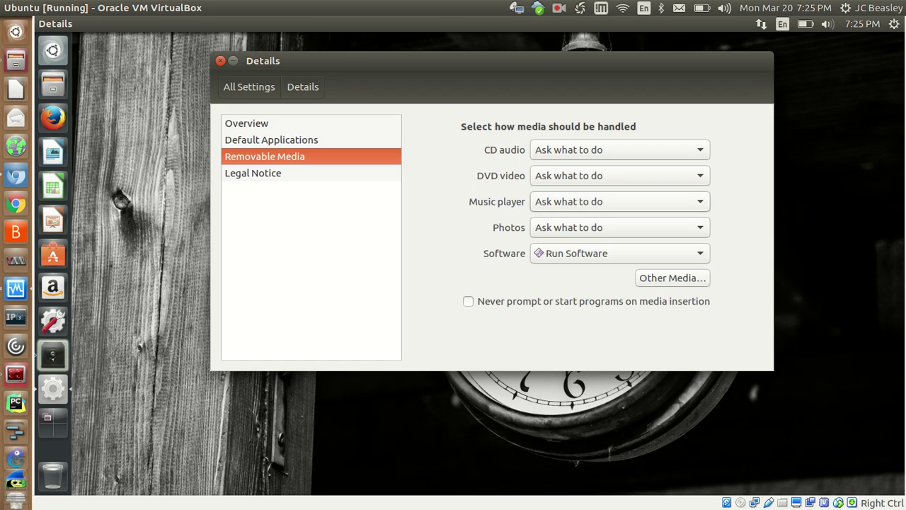
left_click(619, 201)
key("Escape")
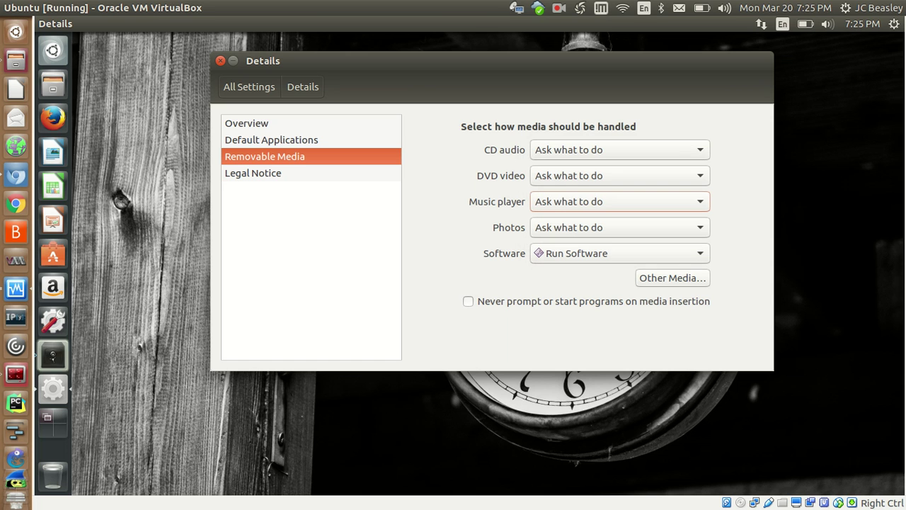
left_click(619, 149)
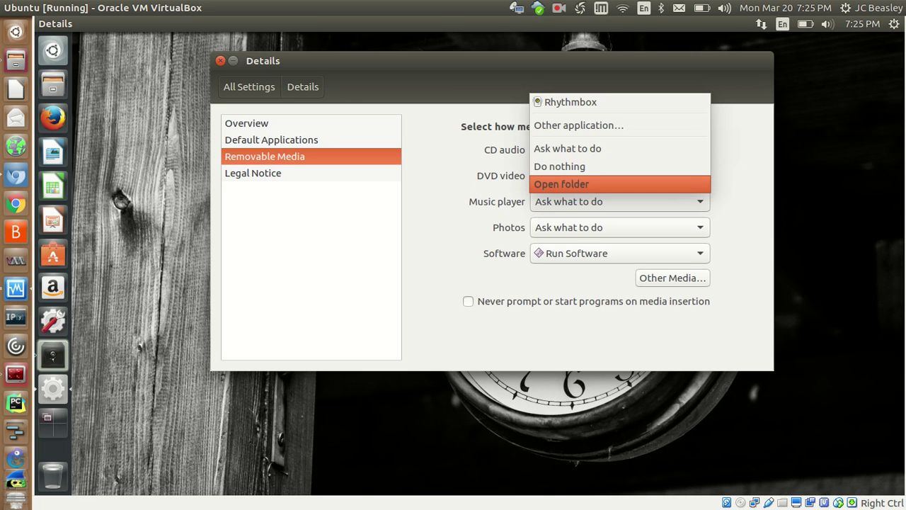
key("Escape")
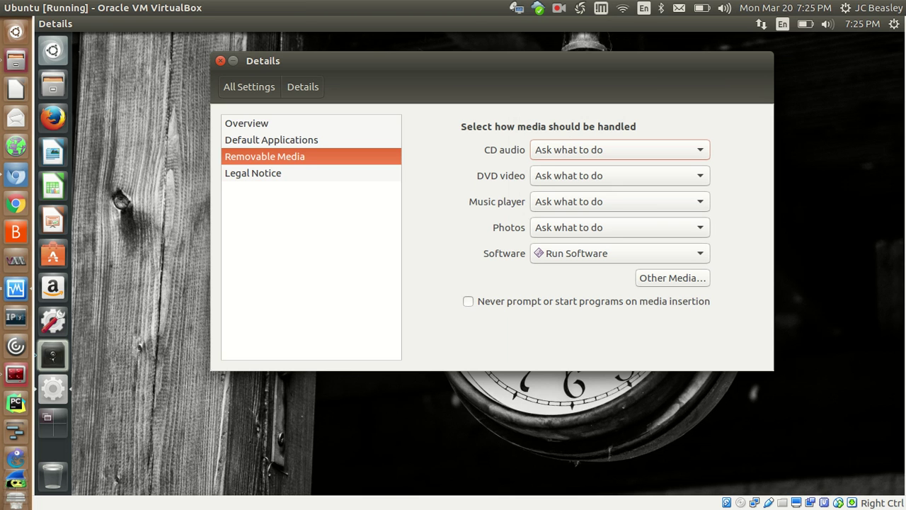
left_click(253, 172)
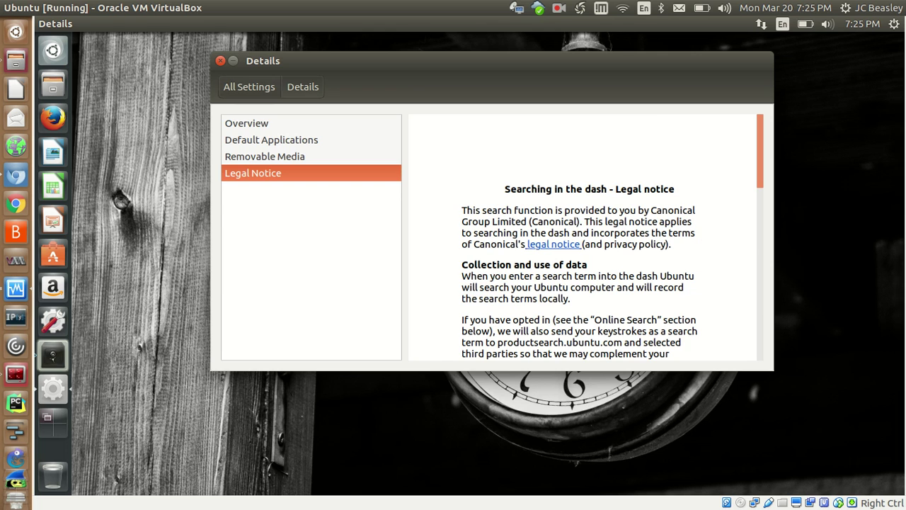
Return to the settings overview, open Software & Updates, and view the download server choices and the other software sources
left_click(248, 86)
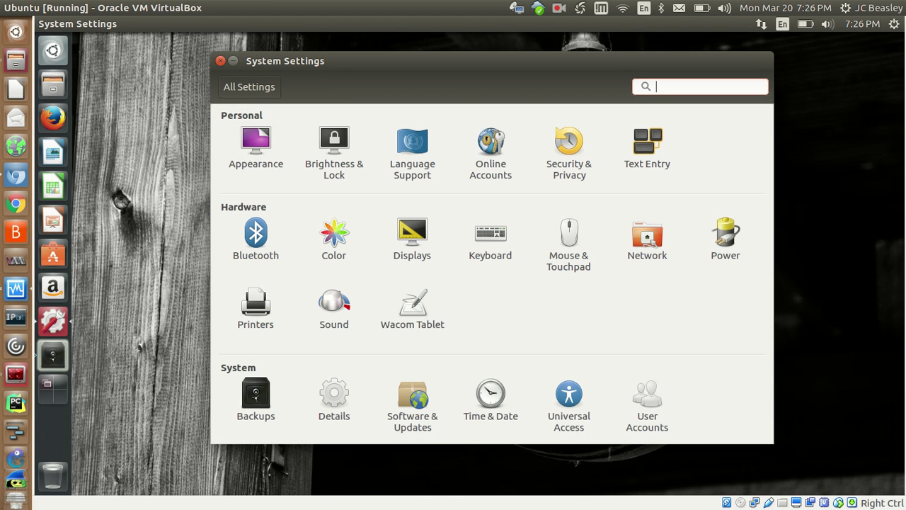
left_click(412, 404)
left_click_drag(489, 157, 475, 119)
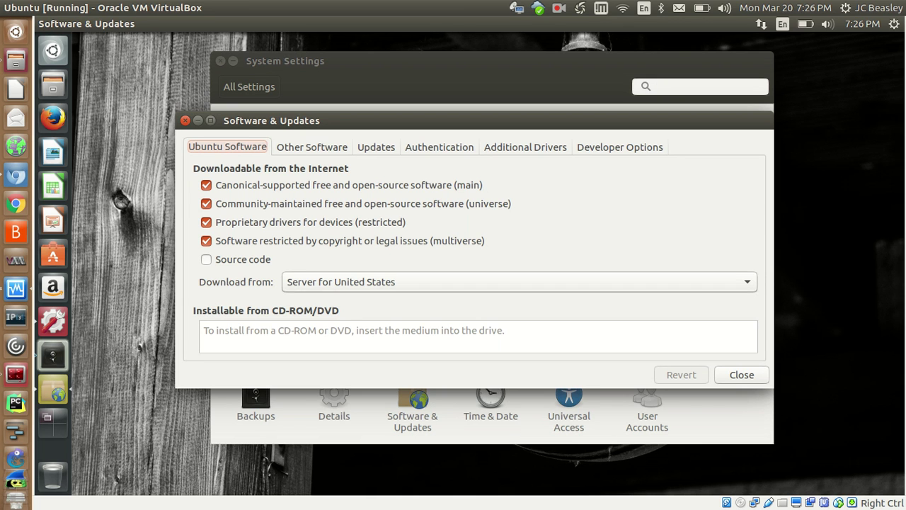
left_click(519, 282)
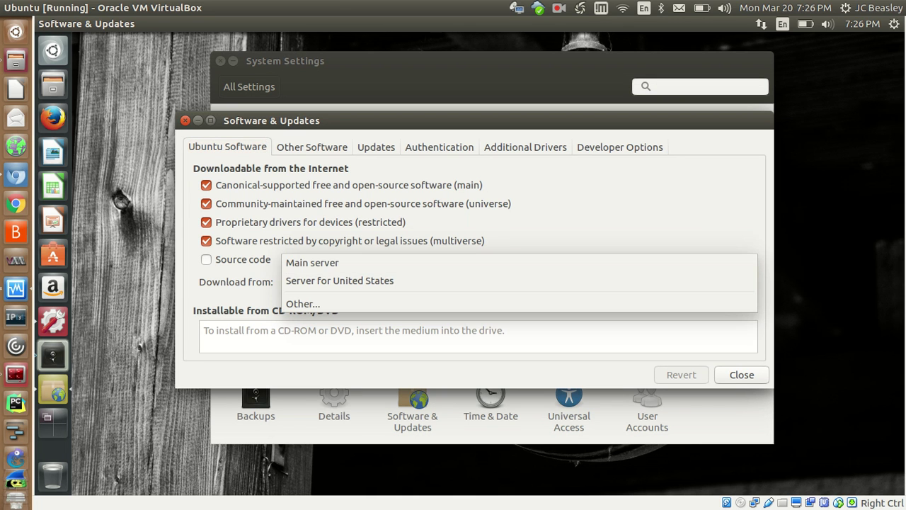
key("Escape")
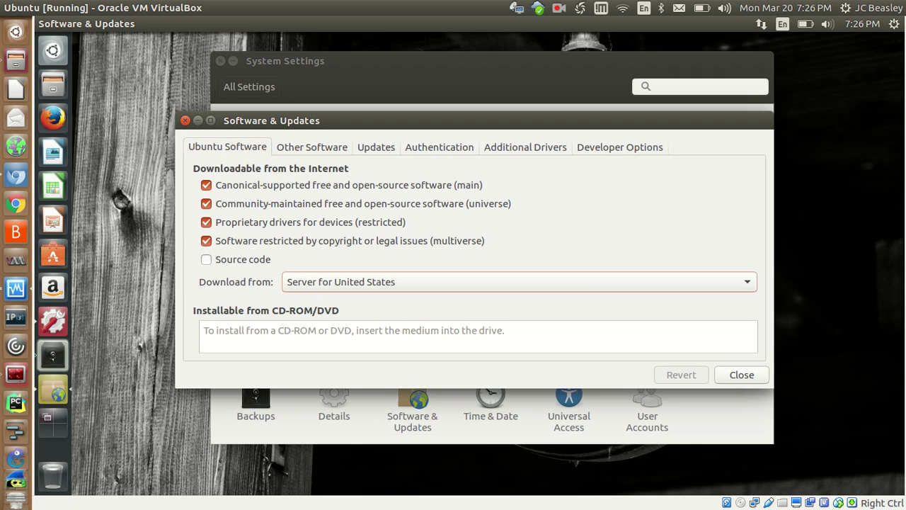
left_click(312, 146)
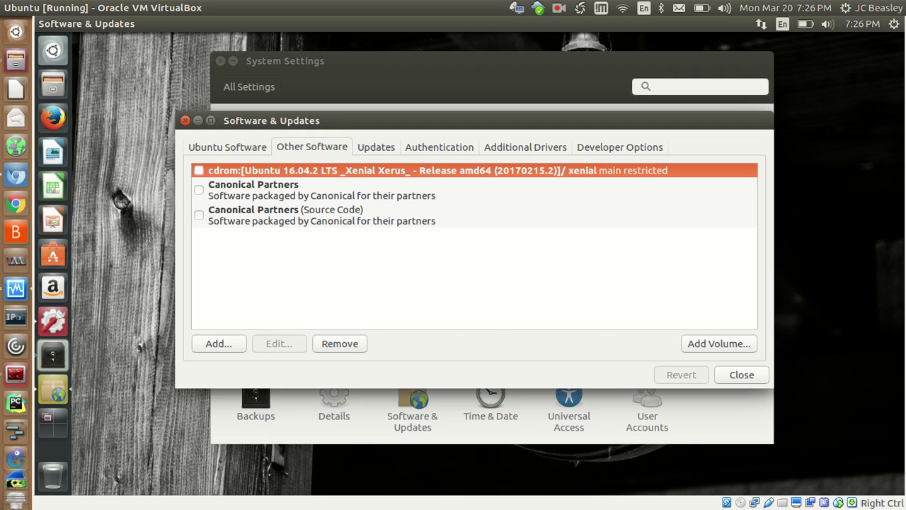
Set the automatic check for updates to Weekly and authenticate the change with the account password
key("ctrl+Page_Down")
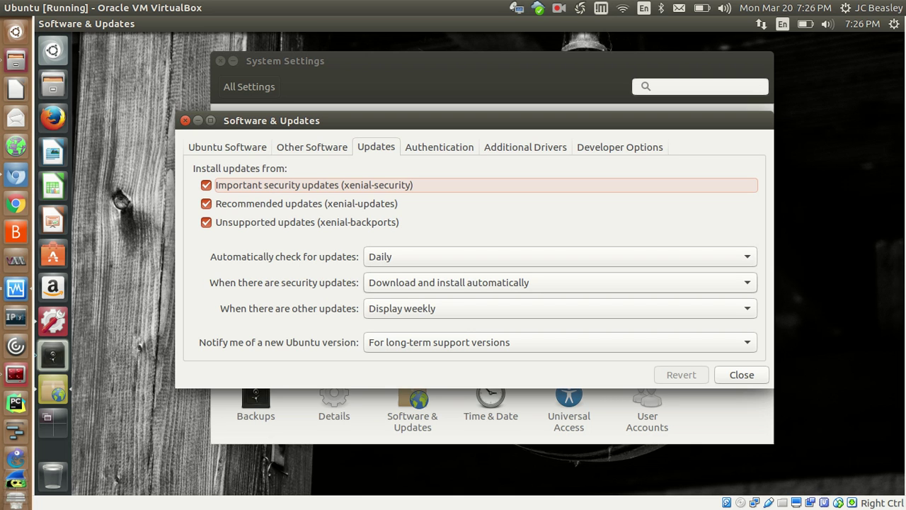
left_click(559, 256)
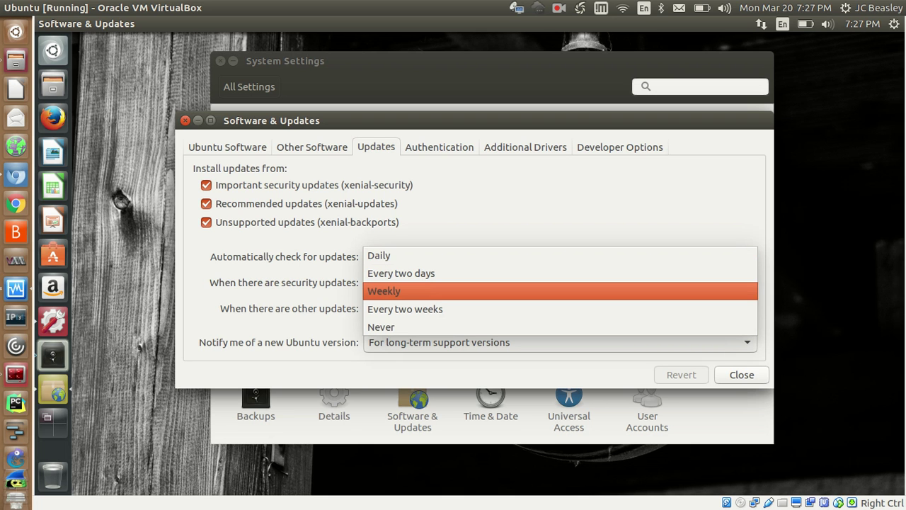
left_click(384, 291)
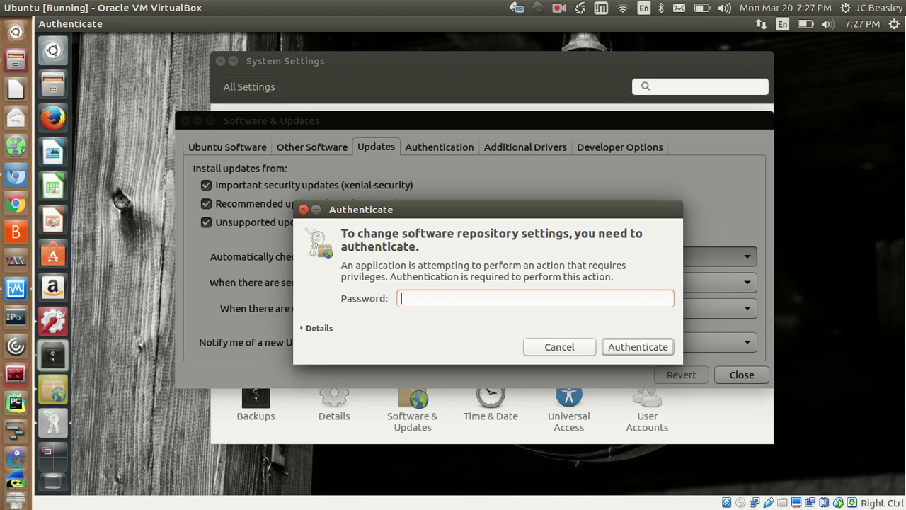
type("•••")
key("BackSpace")
key("BackSpace")
key("BackSpace")
type("••••••••")
key("Return")
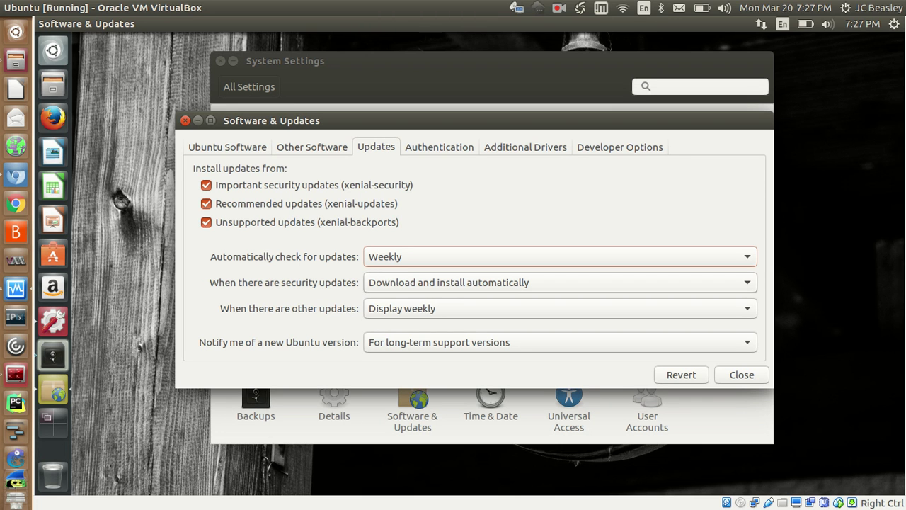
Review the choices for how often to check for updates automatically, keeping Weekly
key("space")
key("Up")
key("Down")
key("Return")
key("space")
key("Return")
key("space")
key("Return")
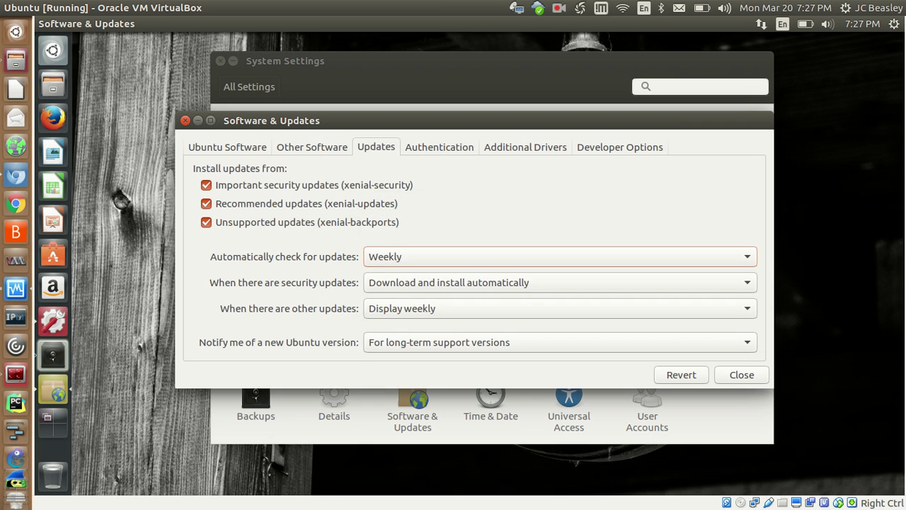
View the choices for security updates and other updates, keeping Download and install automatically and Display weekly
key("Tab")
key("space")
key("Return")
key("space")
key("Return")
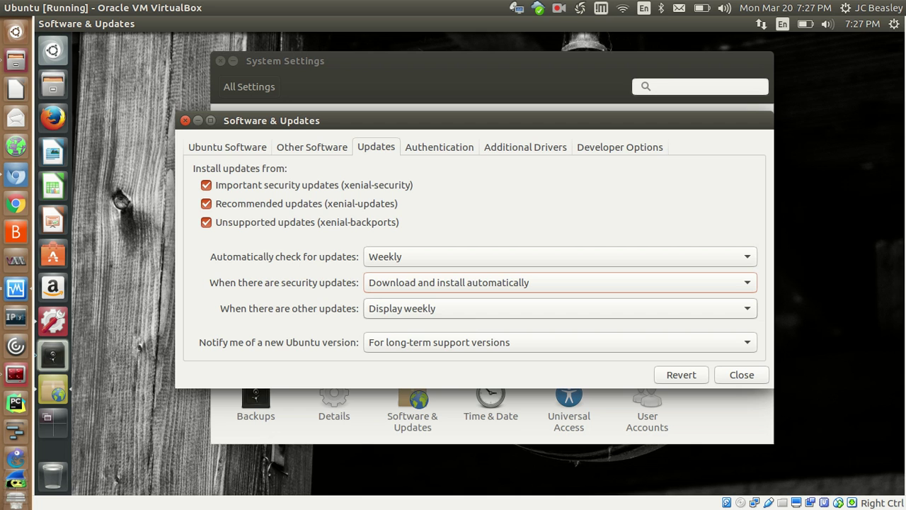
left_click(559, 308)
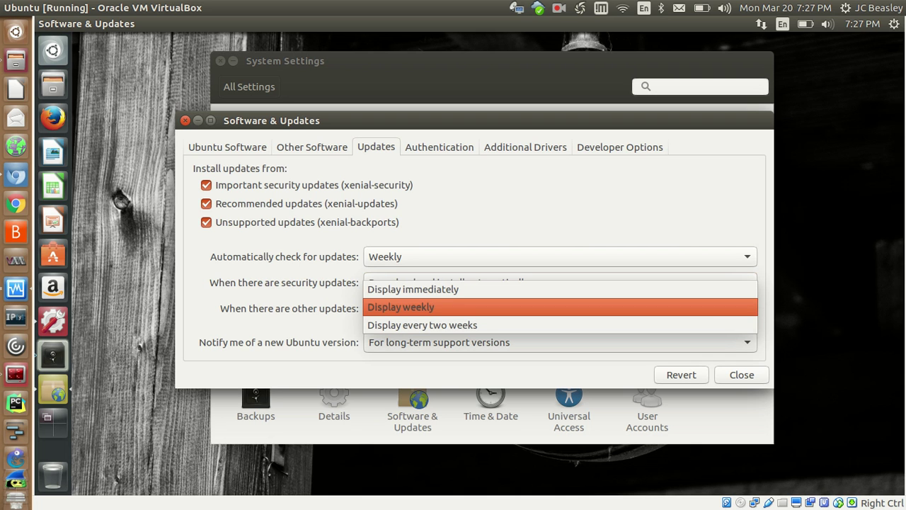
key("Return")
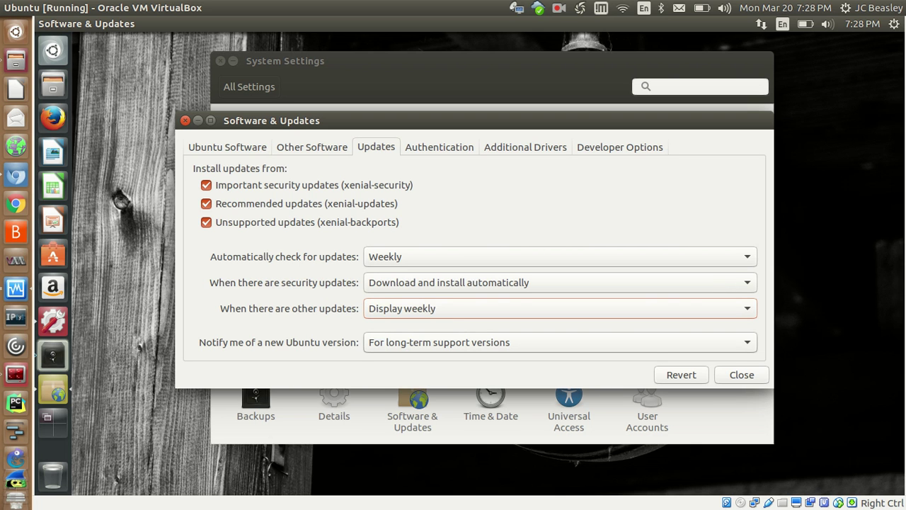
View the choices for new Ubuntu version notifications, keeping For long-term support versions, and close Software & Updates
left_click(560, 342)
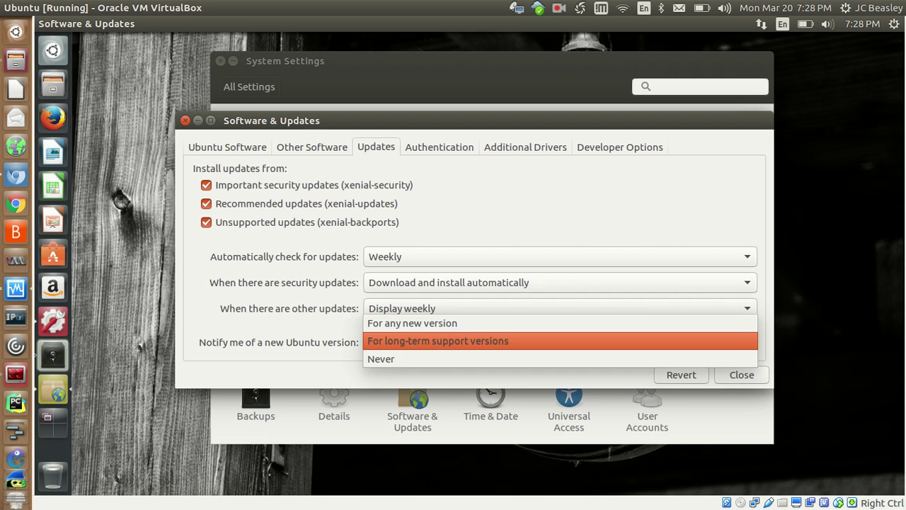
key("Up")
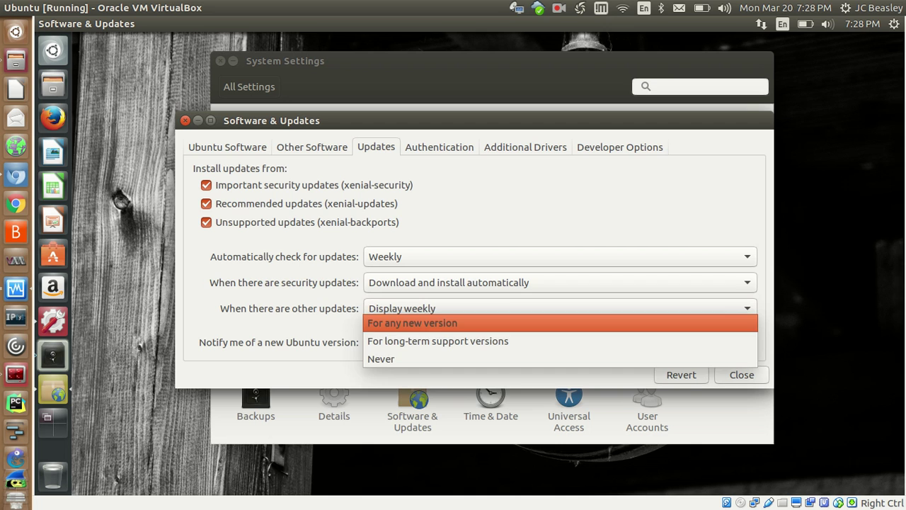
key("Down")
key("Return")
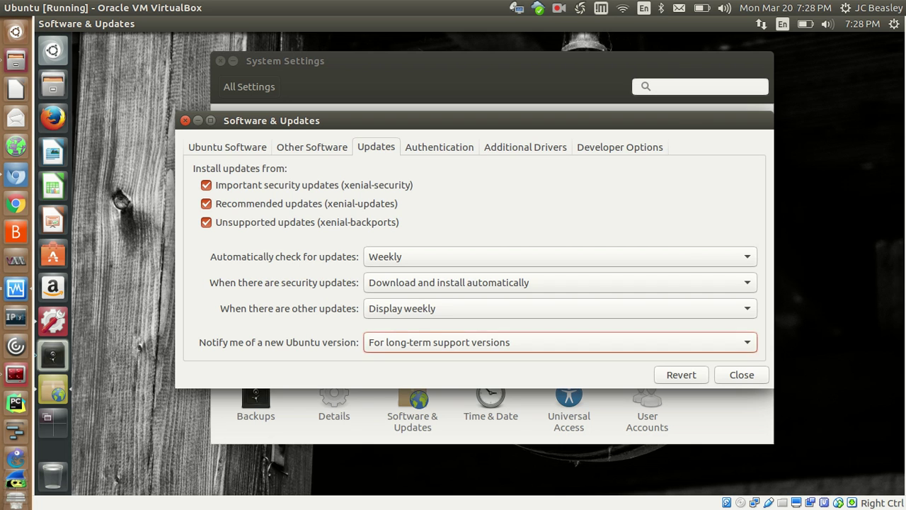
key("space")
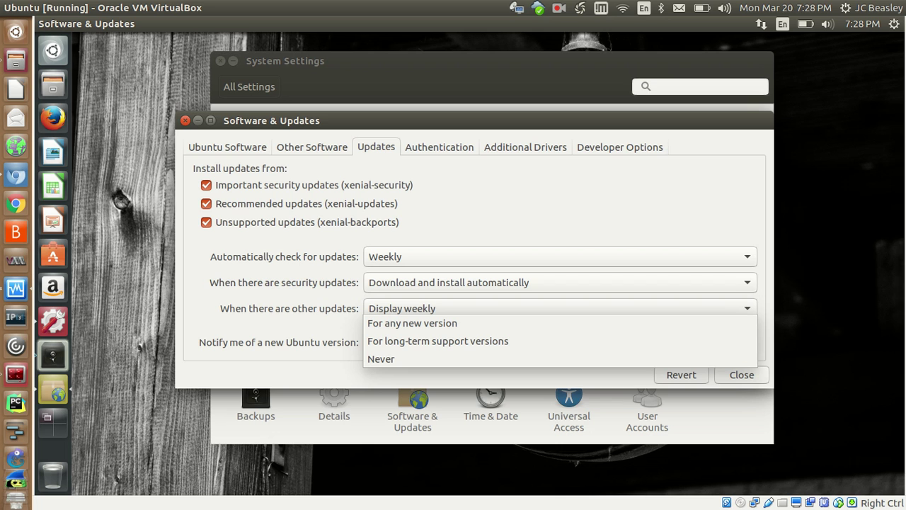
key("Escape")
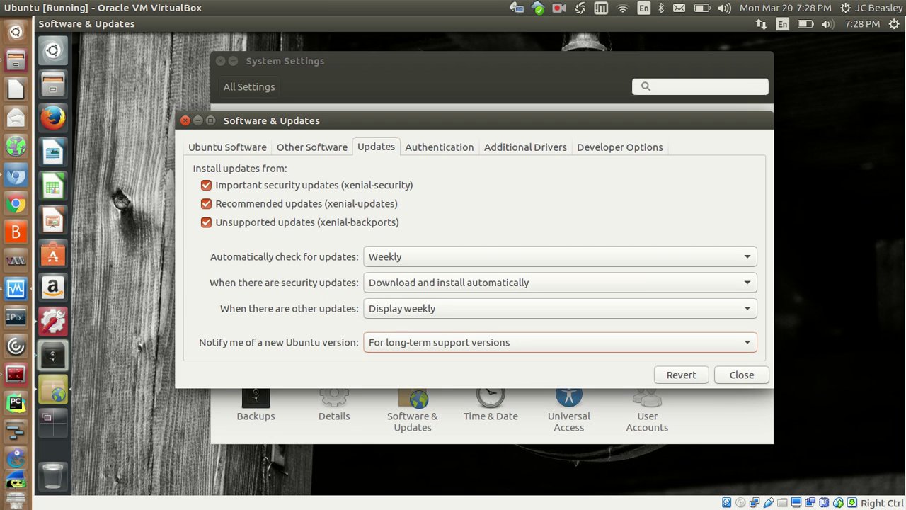
key("alt+F4")
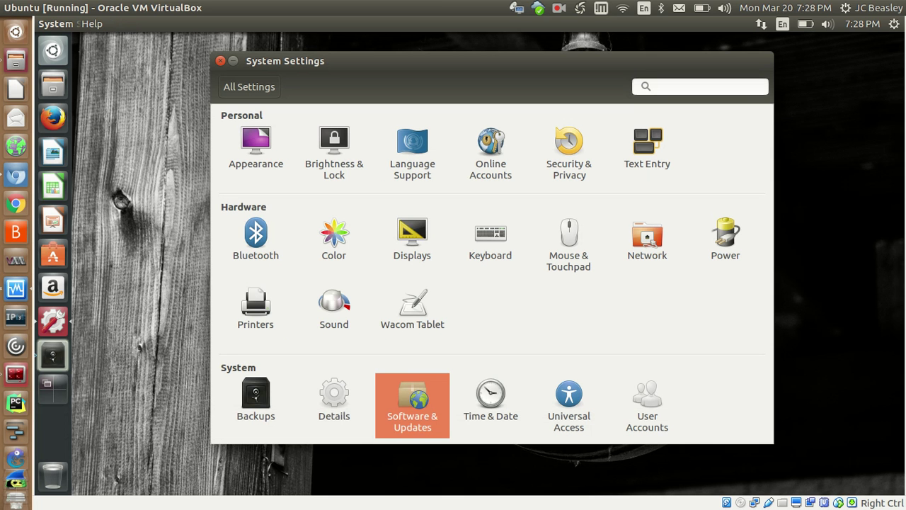
Open the Time & Date settings and bring up the clock display options
key("Right")
key("Return")
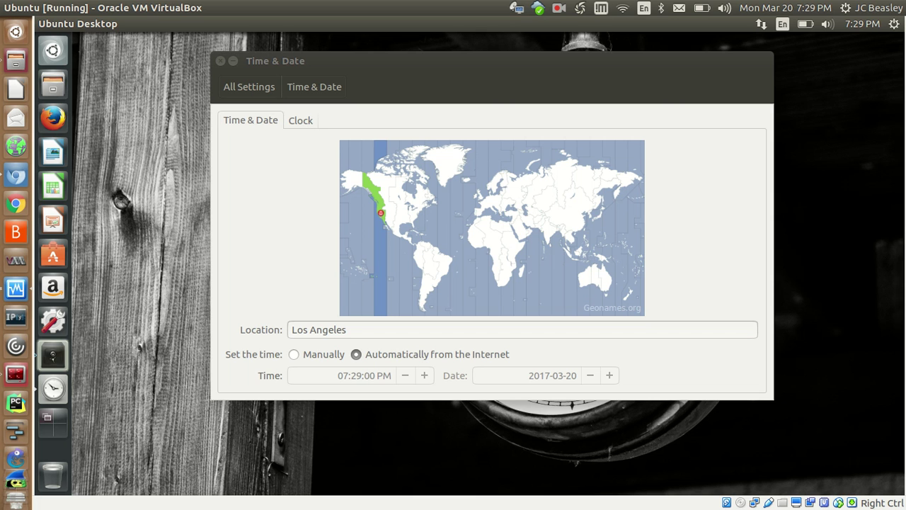
left_click(300, 120)
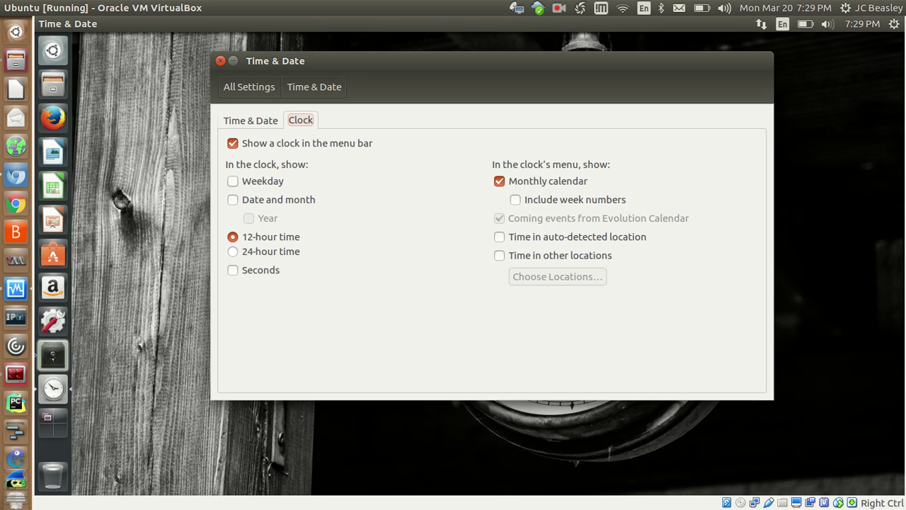
Show the weekday, date and month, year, and seconds in the menu bar clock
left_click(232, 181)
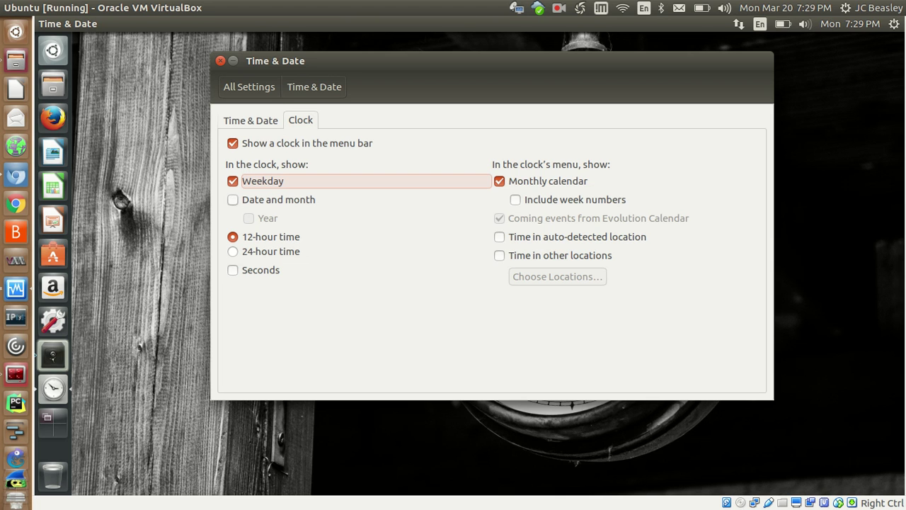
left_click(232, 200)
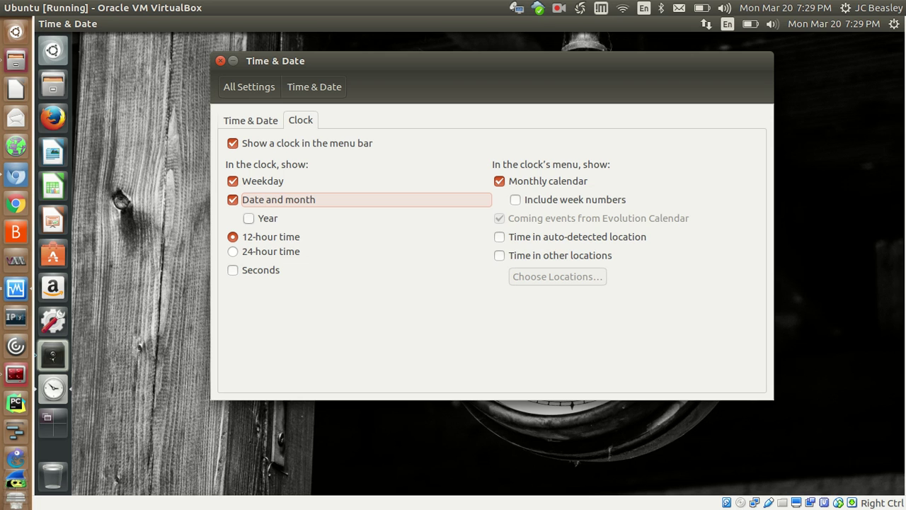
left_click(248, 218)
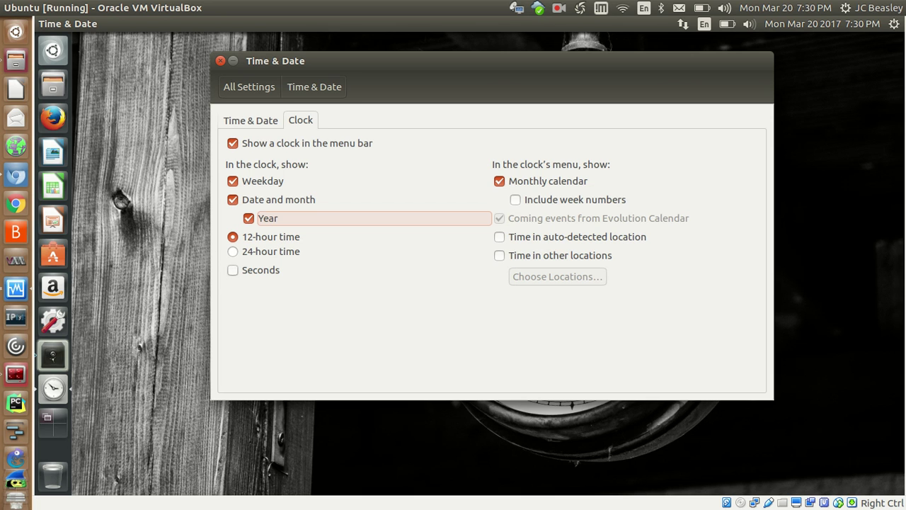
left_click(232, 269)
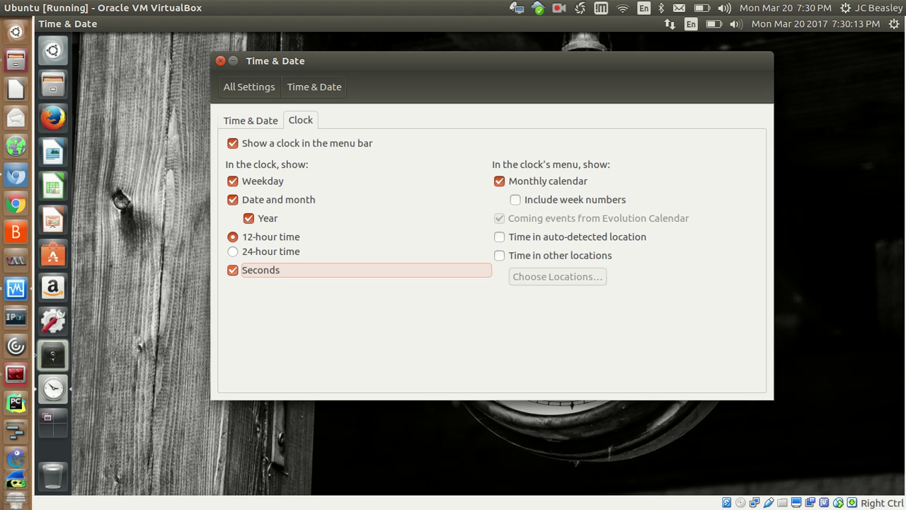
Remove the seconds, year, date and month, and weekday from the menu bar clock
left_click(232, 270)
left_click(249, 218)
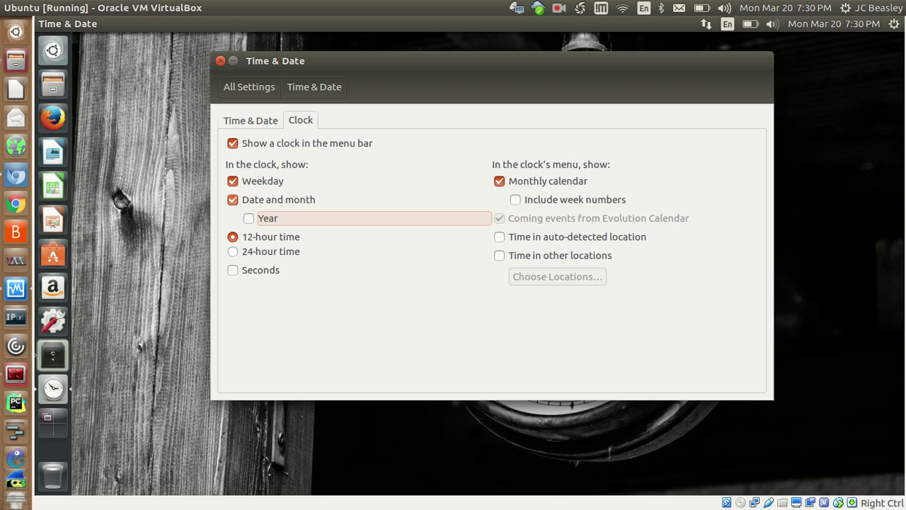
left_click(233, 200)
key("Up")
key("space")
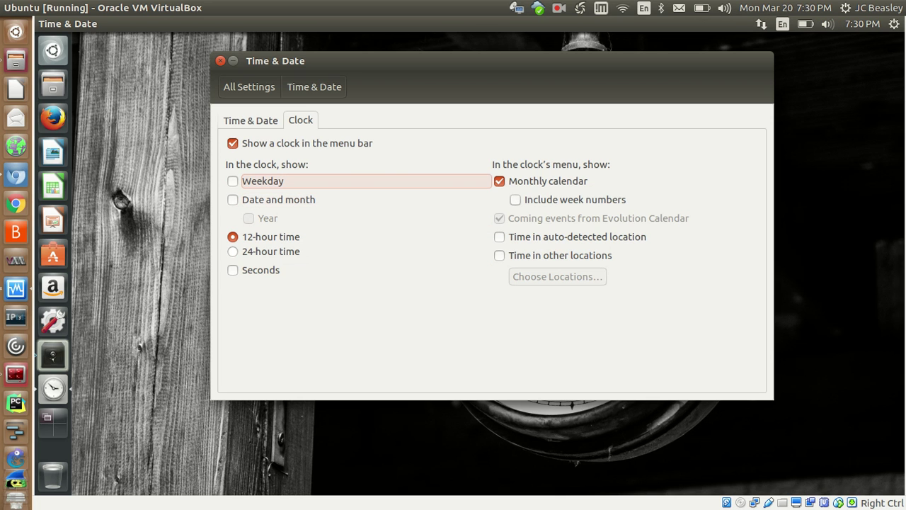
Include week numbers in the clock menu's monthly calendar, check the calendar, and leave the Time & Date settings
left_click(515, 200)
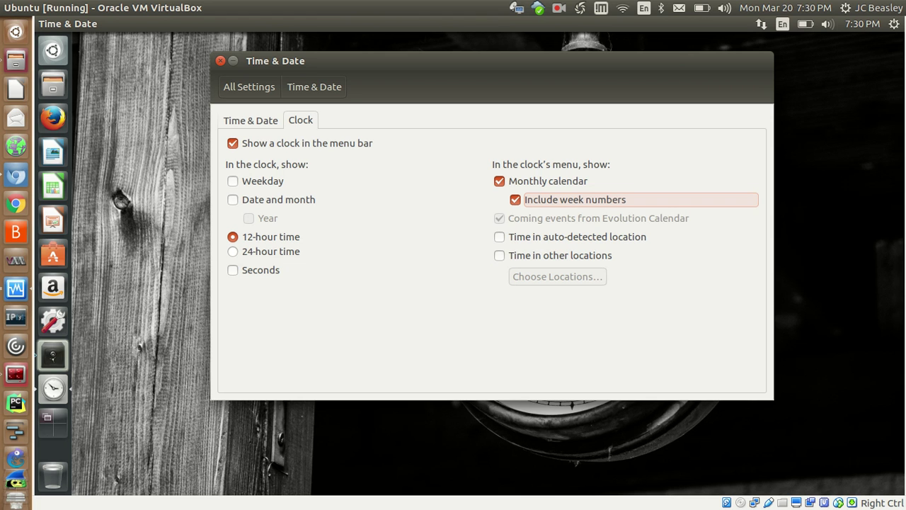
left_click(862, 23)
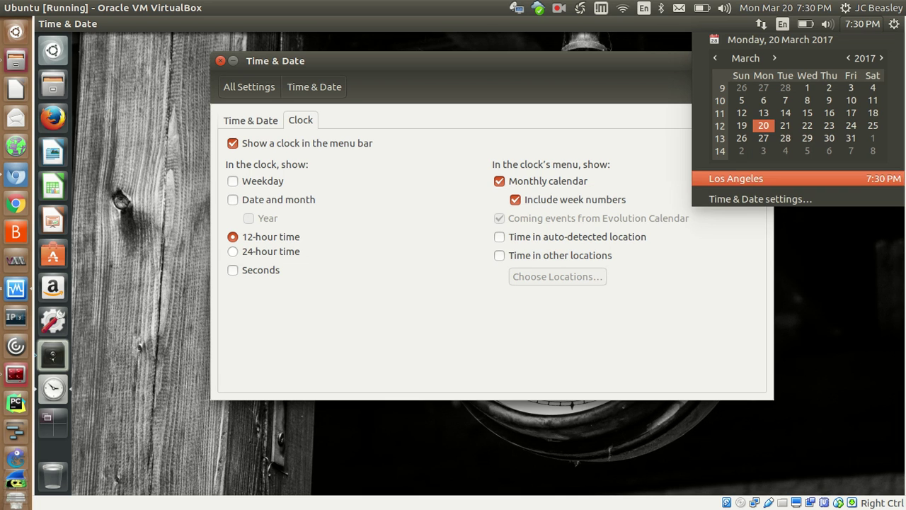
key("Escape")
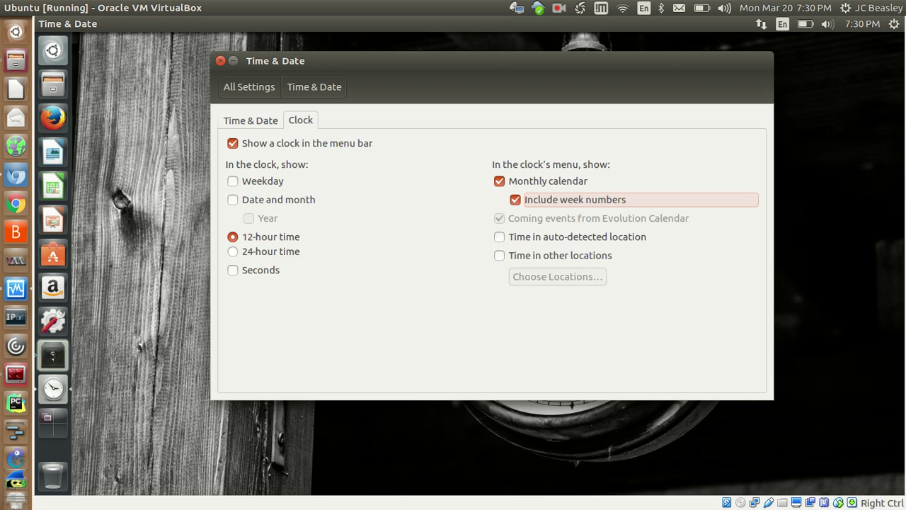
left_click(250, 120)
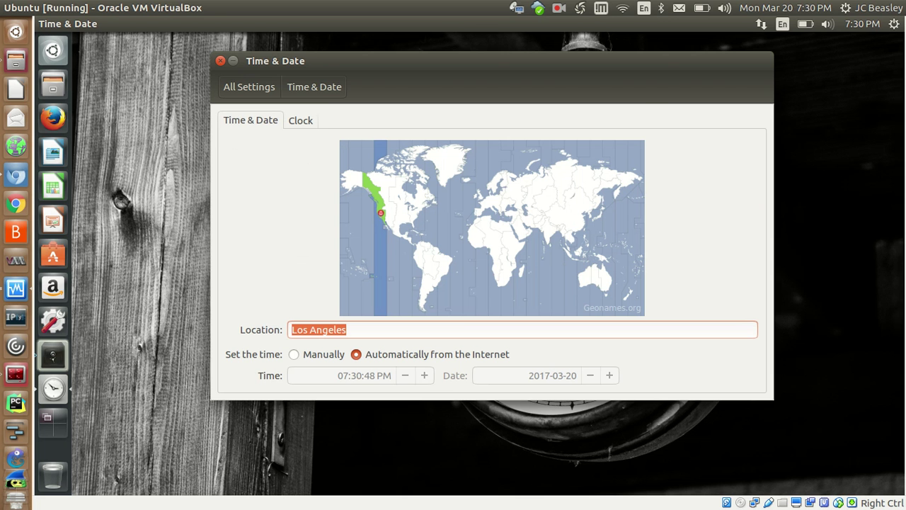
left_click(248, 86)
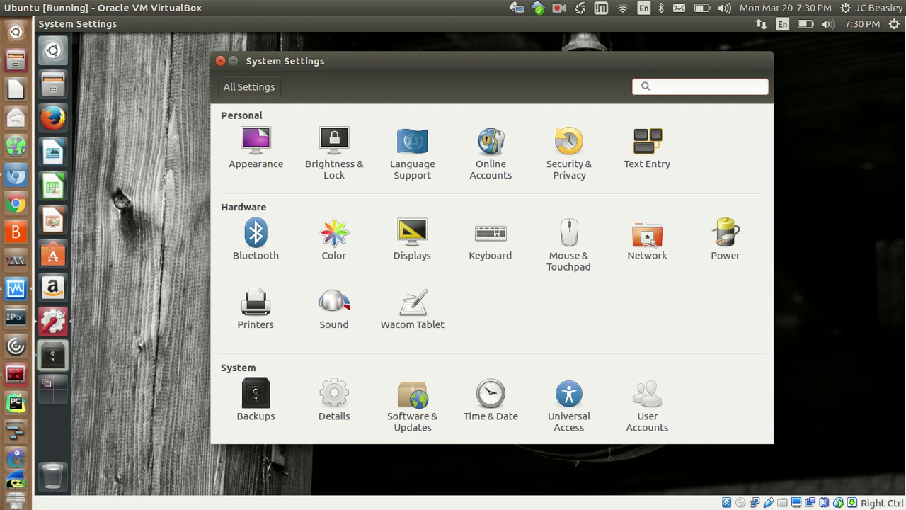
Review the Universal Access options for seeing, hearing, pointing and clicking, and profiles, and return to all settings
left_click(569, 405)
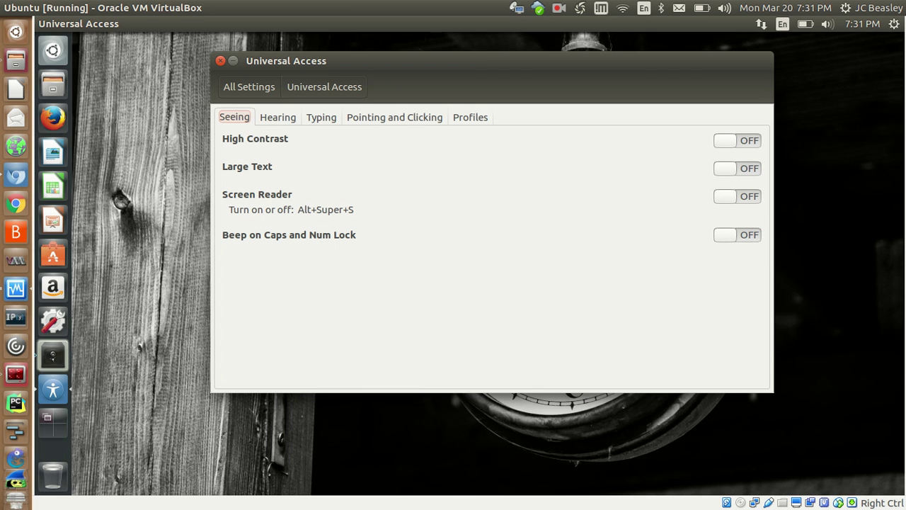
left_click(394, 117)
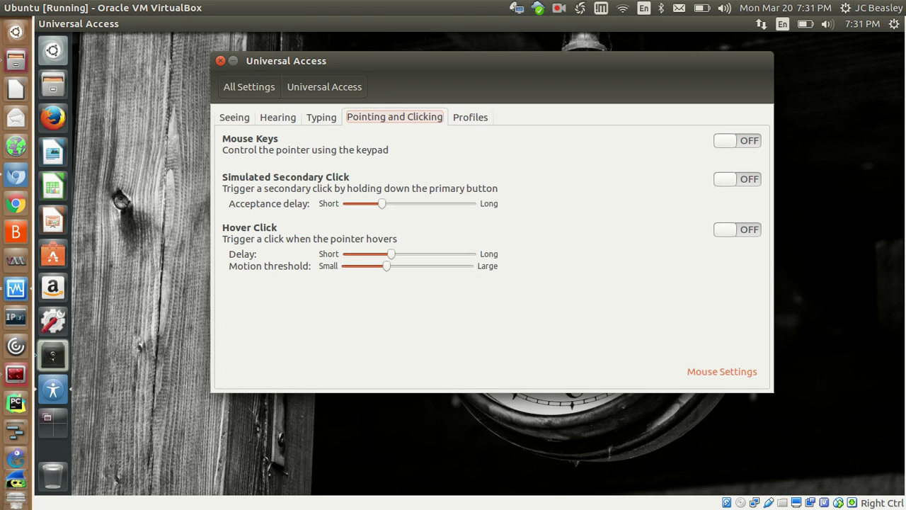
left_click(470, 117)
left_click(278, 117)
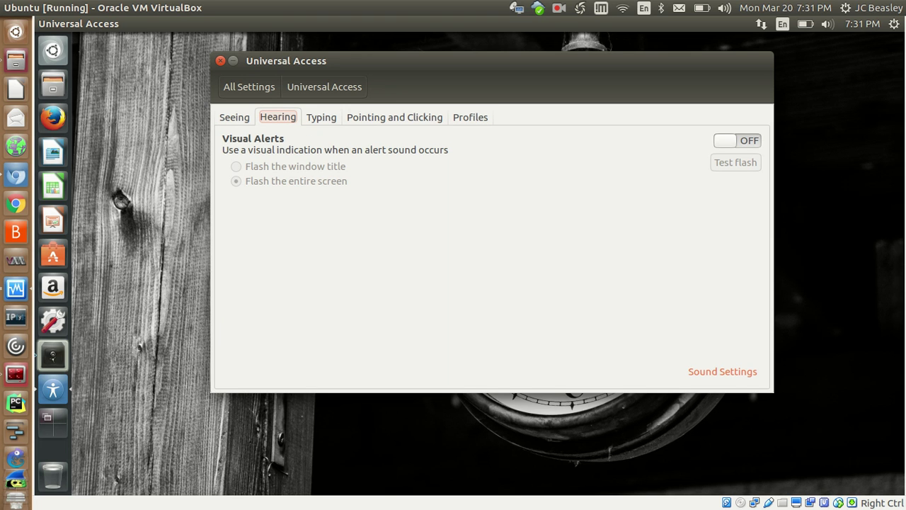
left_click(234, 117)
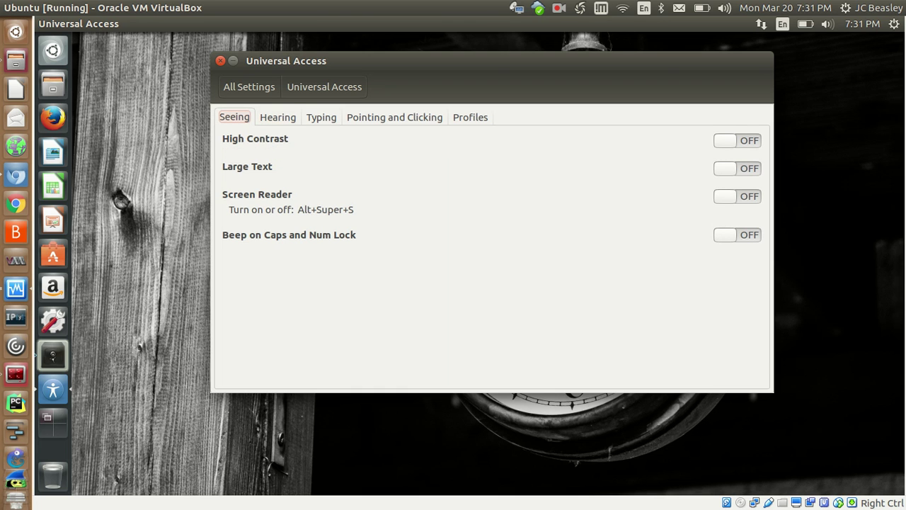
left_click(277, 117)
left_click(234, 117)
left_click(248, 86)
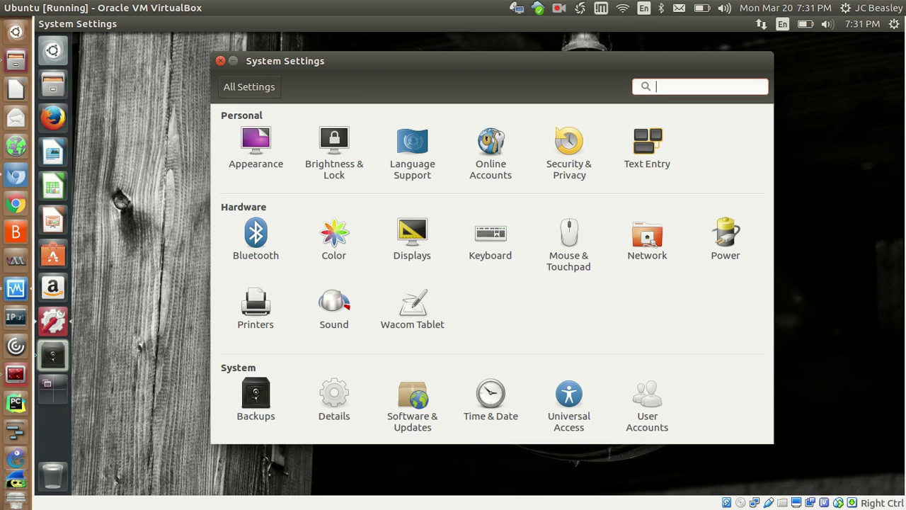
Set the user account's picture to the chess pieces image in User Accounts
left_click(647, 400)
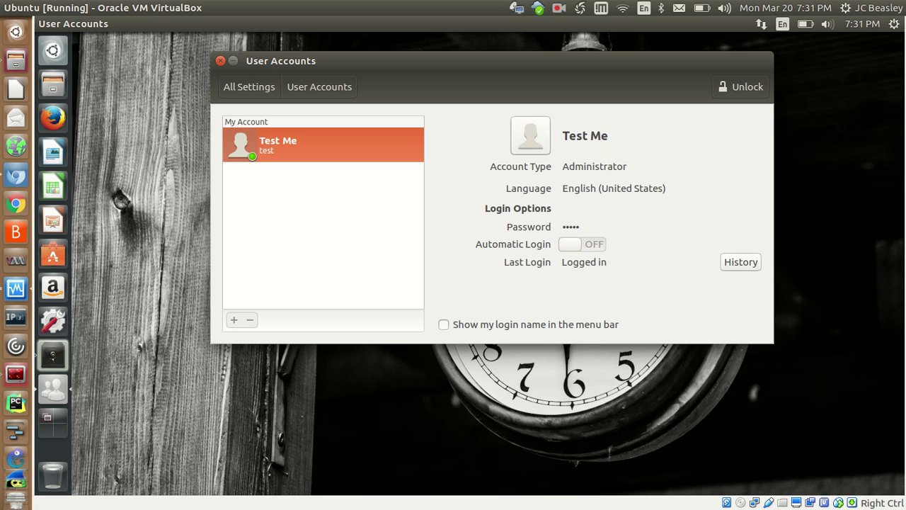
left_click(530, 135)
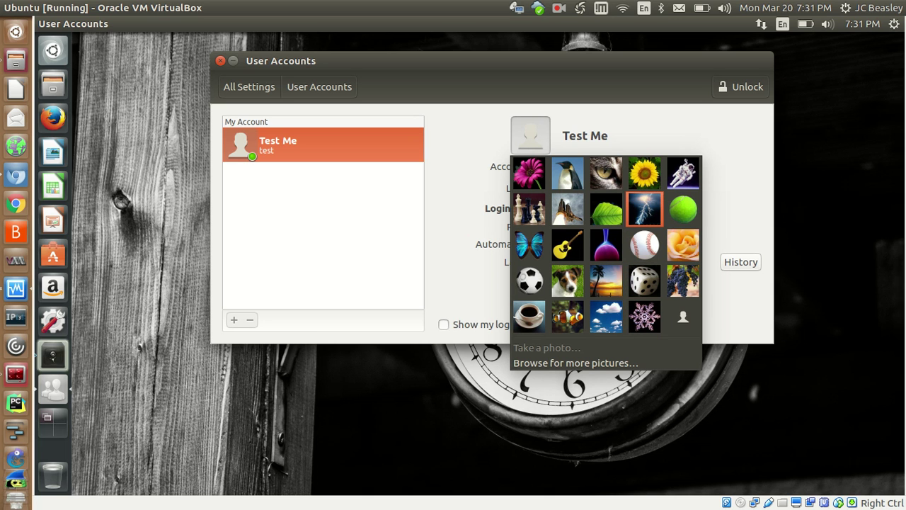
key("Left")
key("Left")
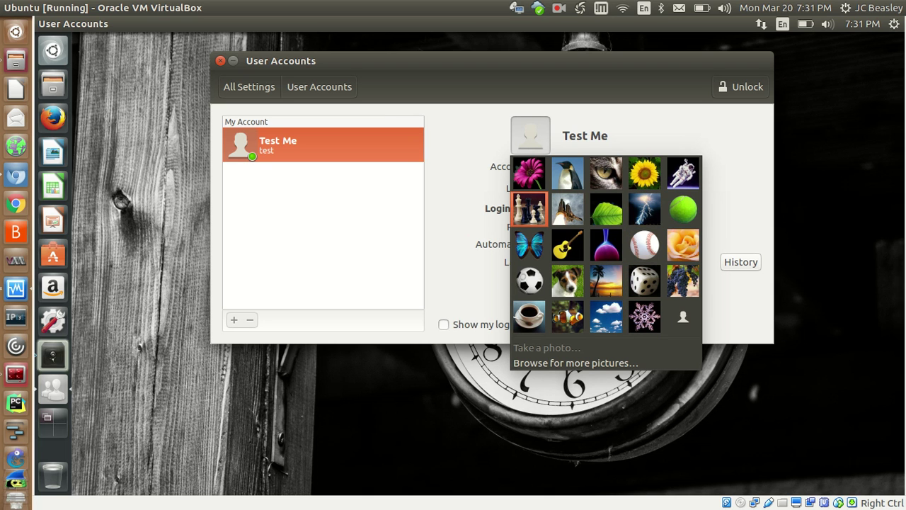
key("Return")
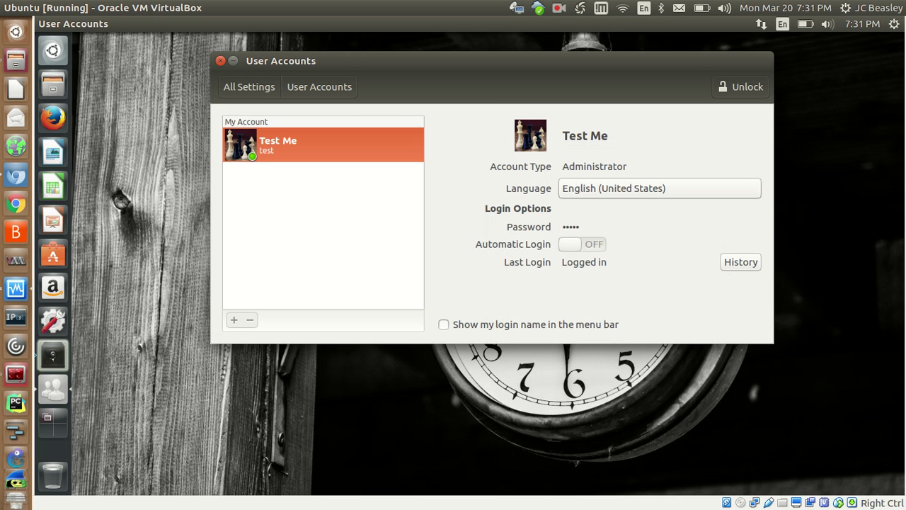
View the account's language choices, password change form and login history without changing anything
left_click(659, 188)
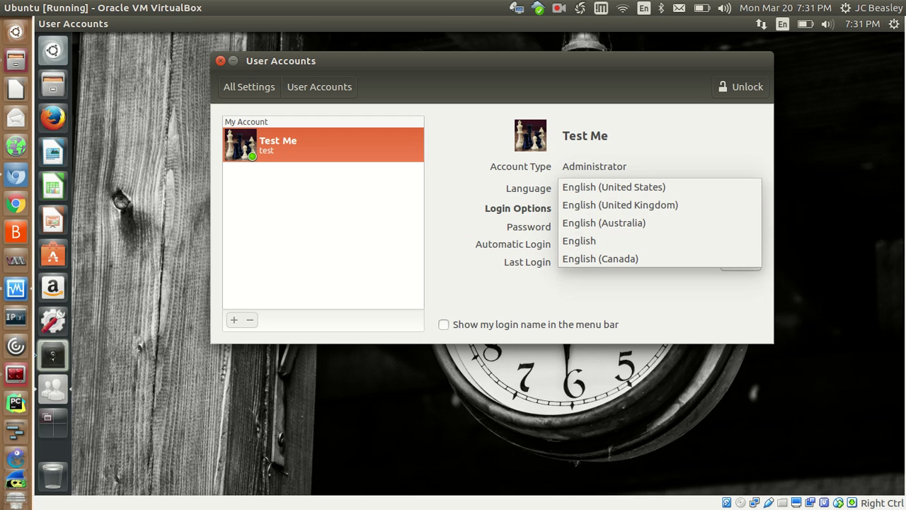
key("Escape")
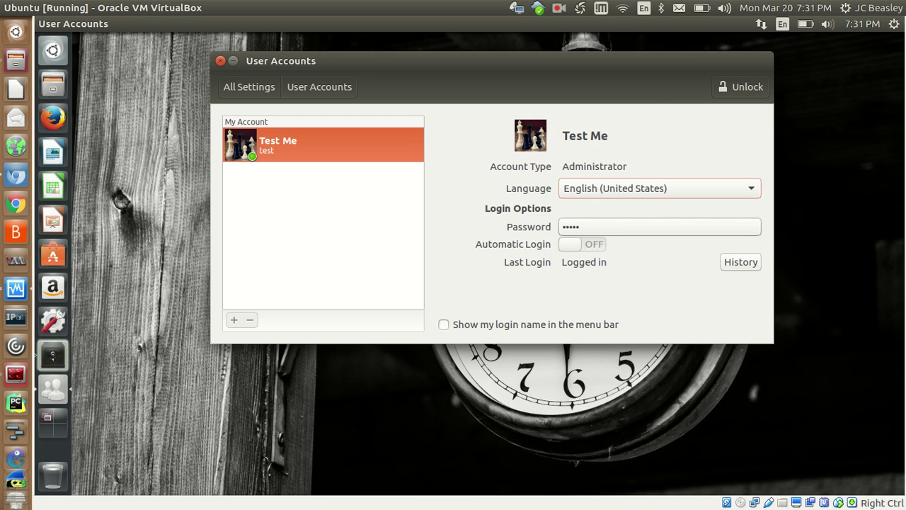
left_click(659, 227)
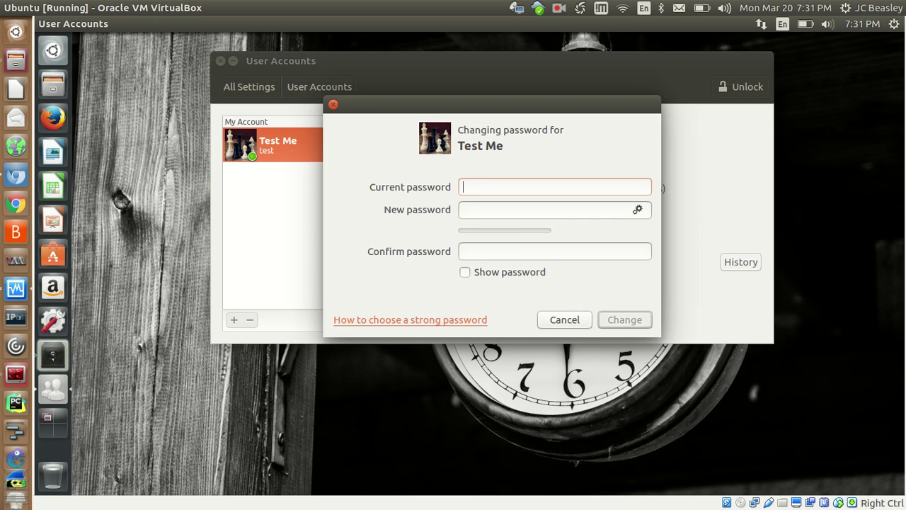
key("Escape")
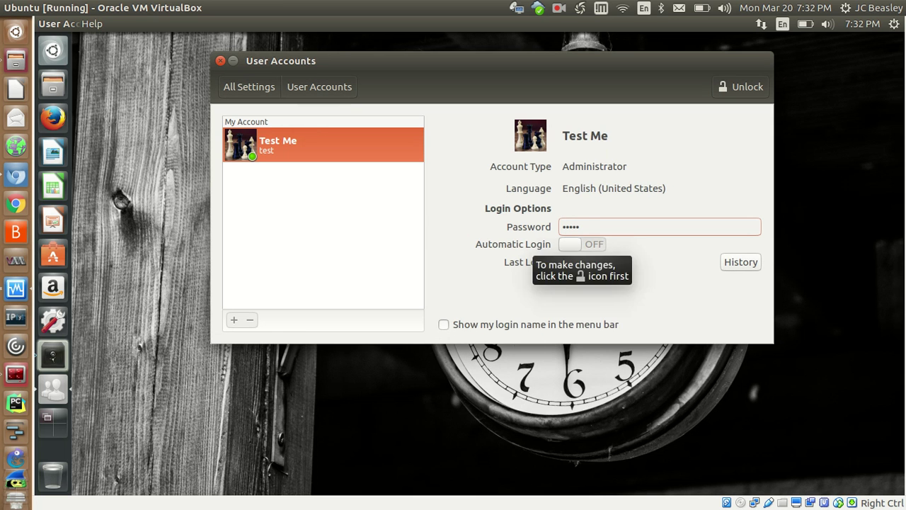
left_click(740, 262)
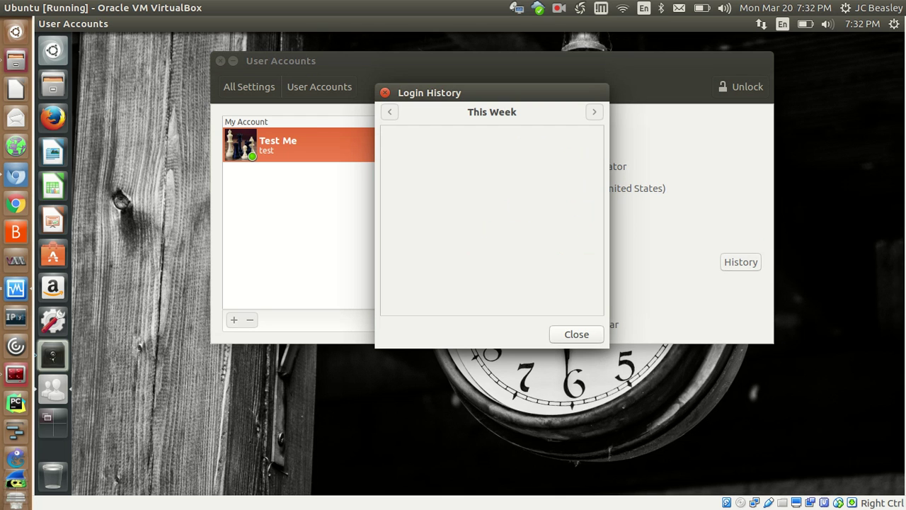
left_click(577, 334)
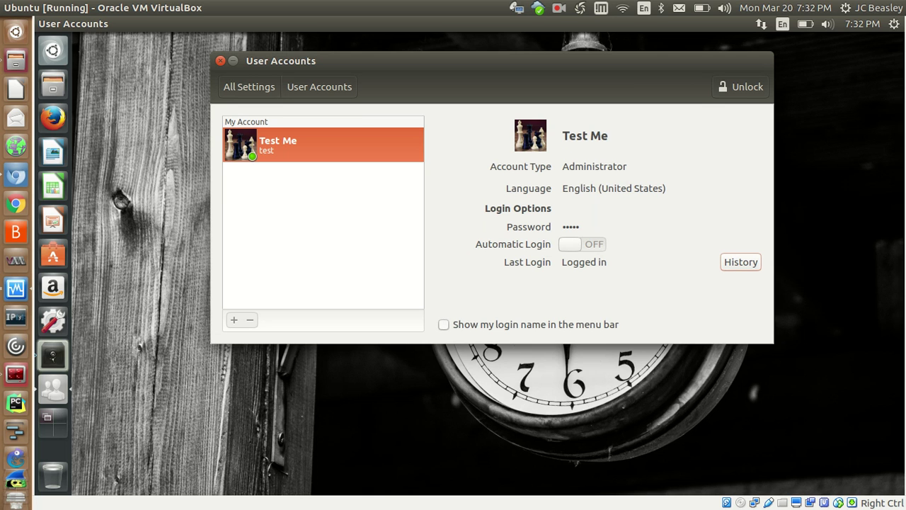
Show the login name in the menu bar and check the session menu there
left_click(443, 324)
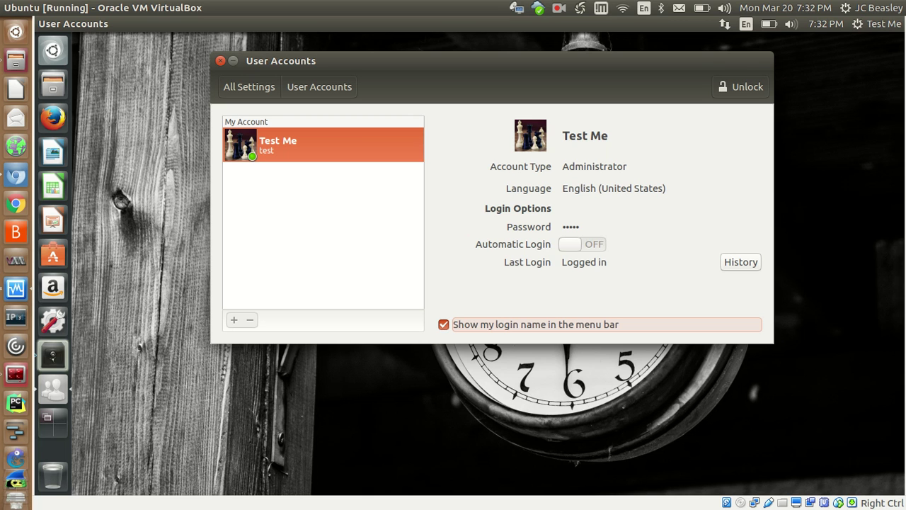
left_click(876, 23)
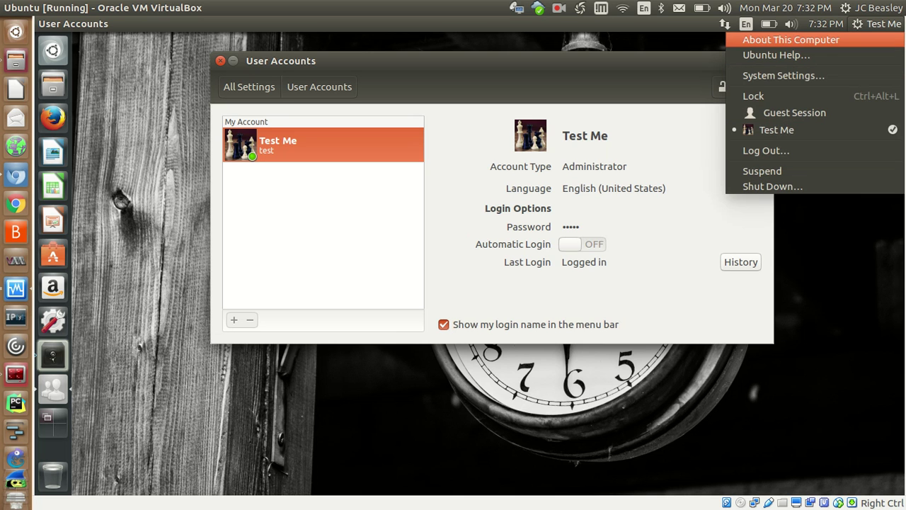
left_click(876, 23)
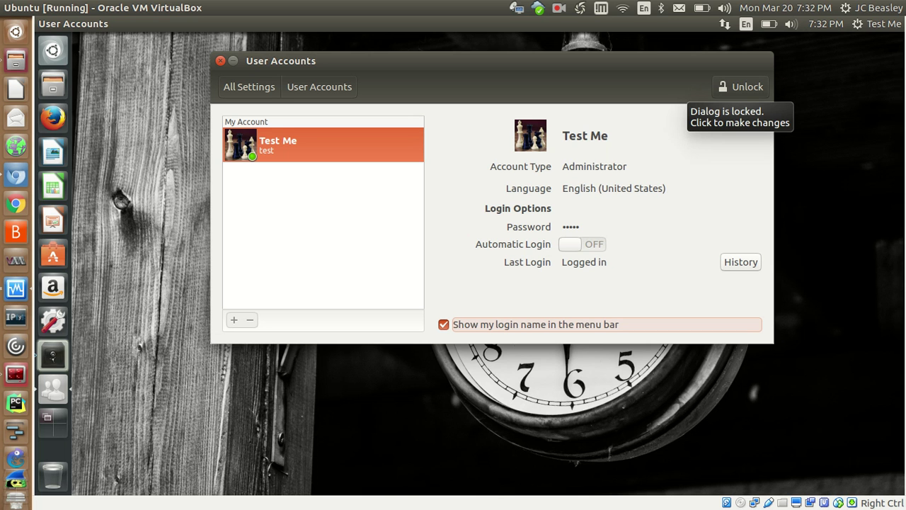
Reposition the User Accounts window on the desktop and close it
left_click_drag(495, 61, 457, 97)
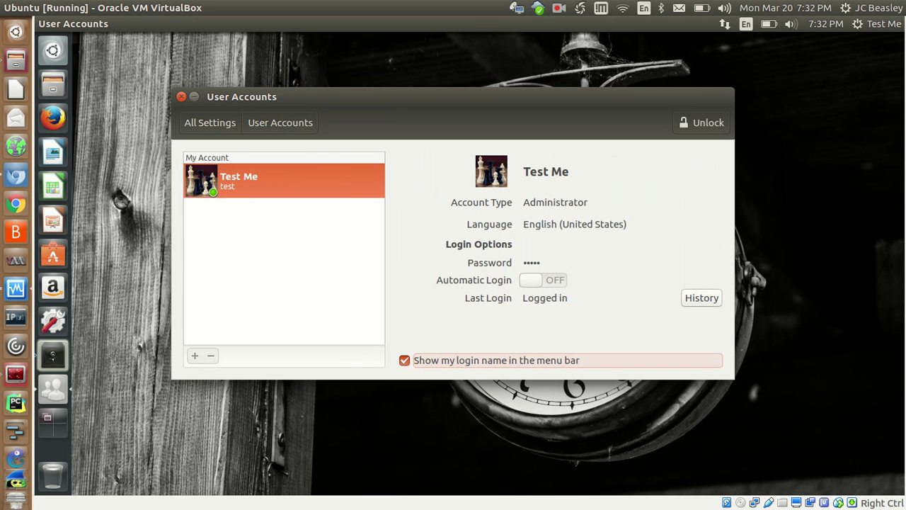
mouse_move(385, 97)
left_mouse_down()
mouse_move(400, 106)
mouse_move(393, 110)
mouse_move(401, 104)
left_mouse_up()
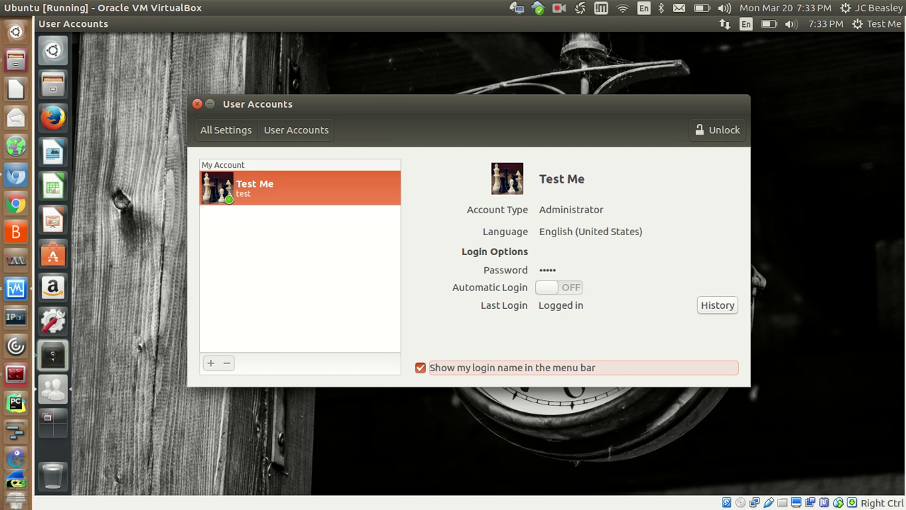
left_click(197, 104)
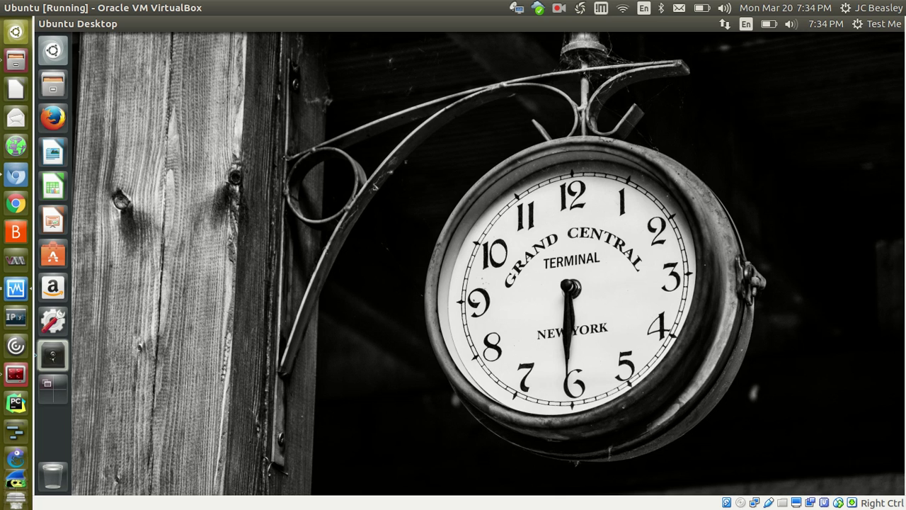
left_click(559, 8)
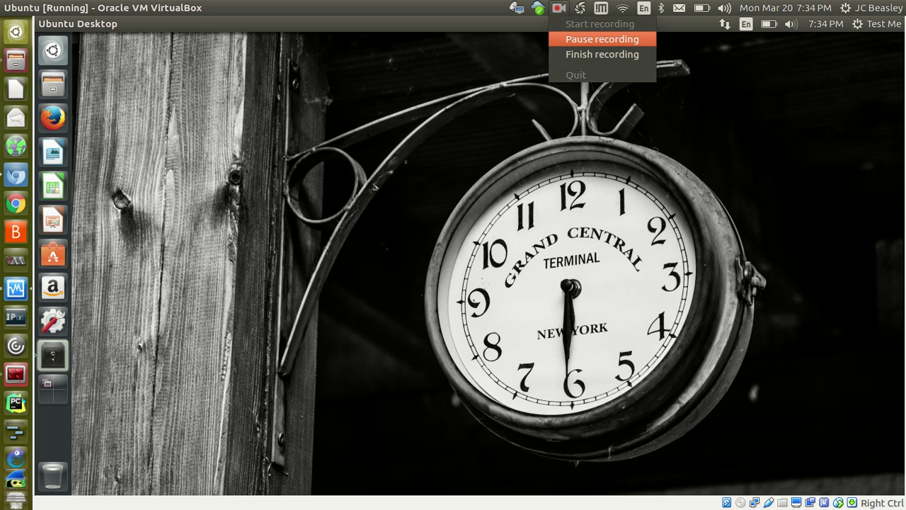